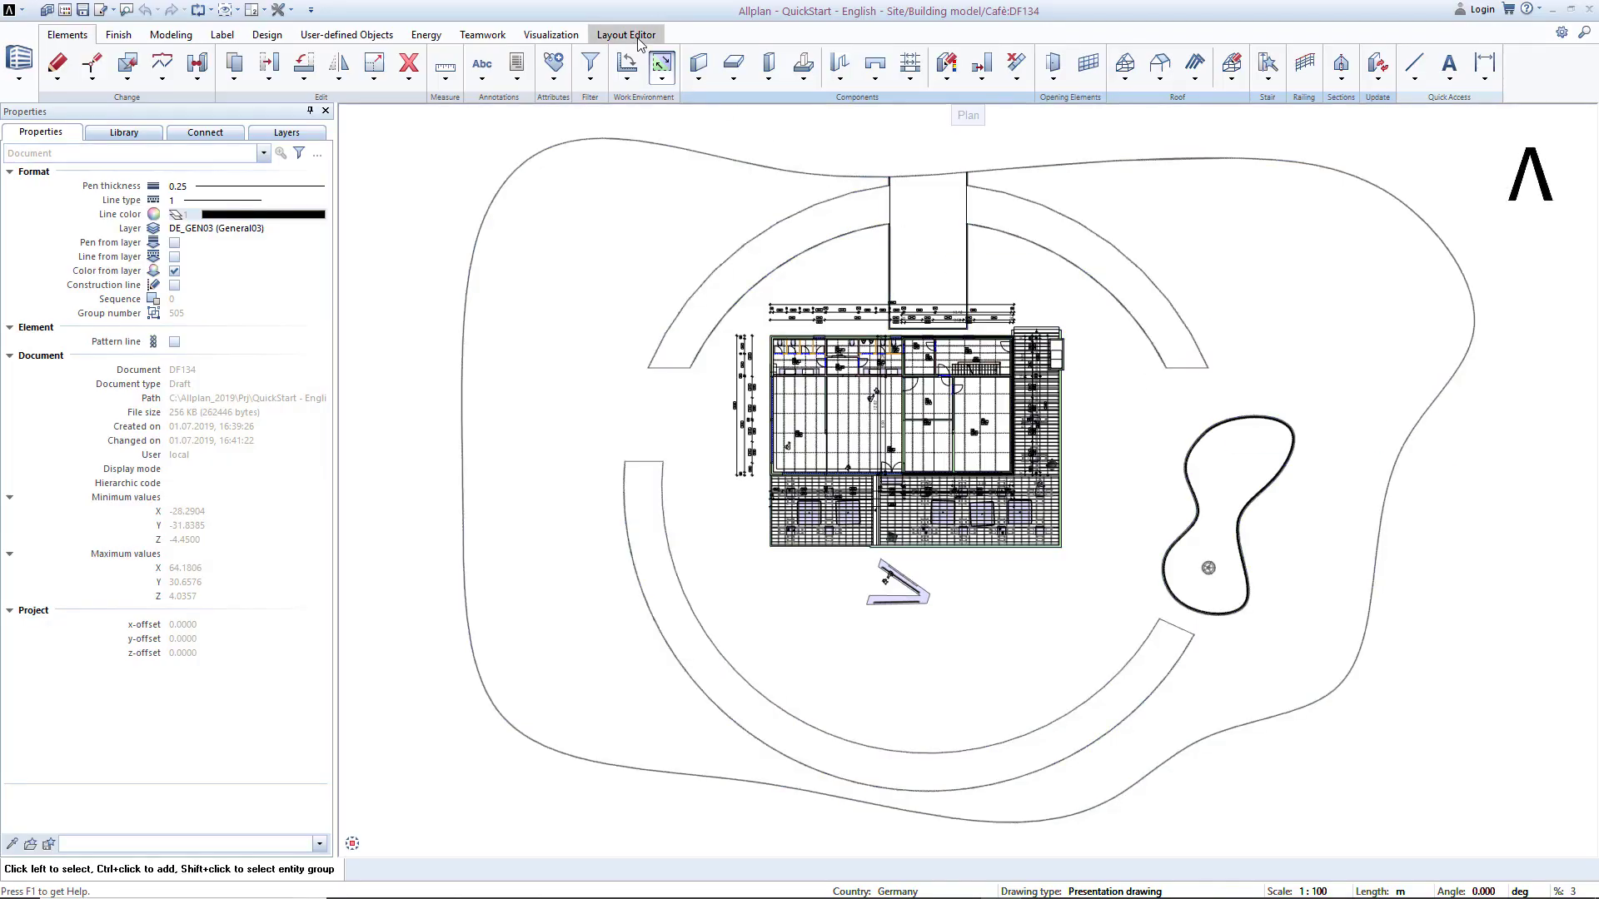
Step: Open the project's layout structure in the Layout Editor and insert a structural level named QuickStart
left_click(639, 37)
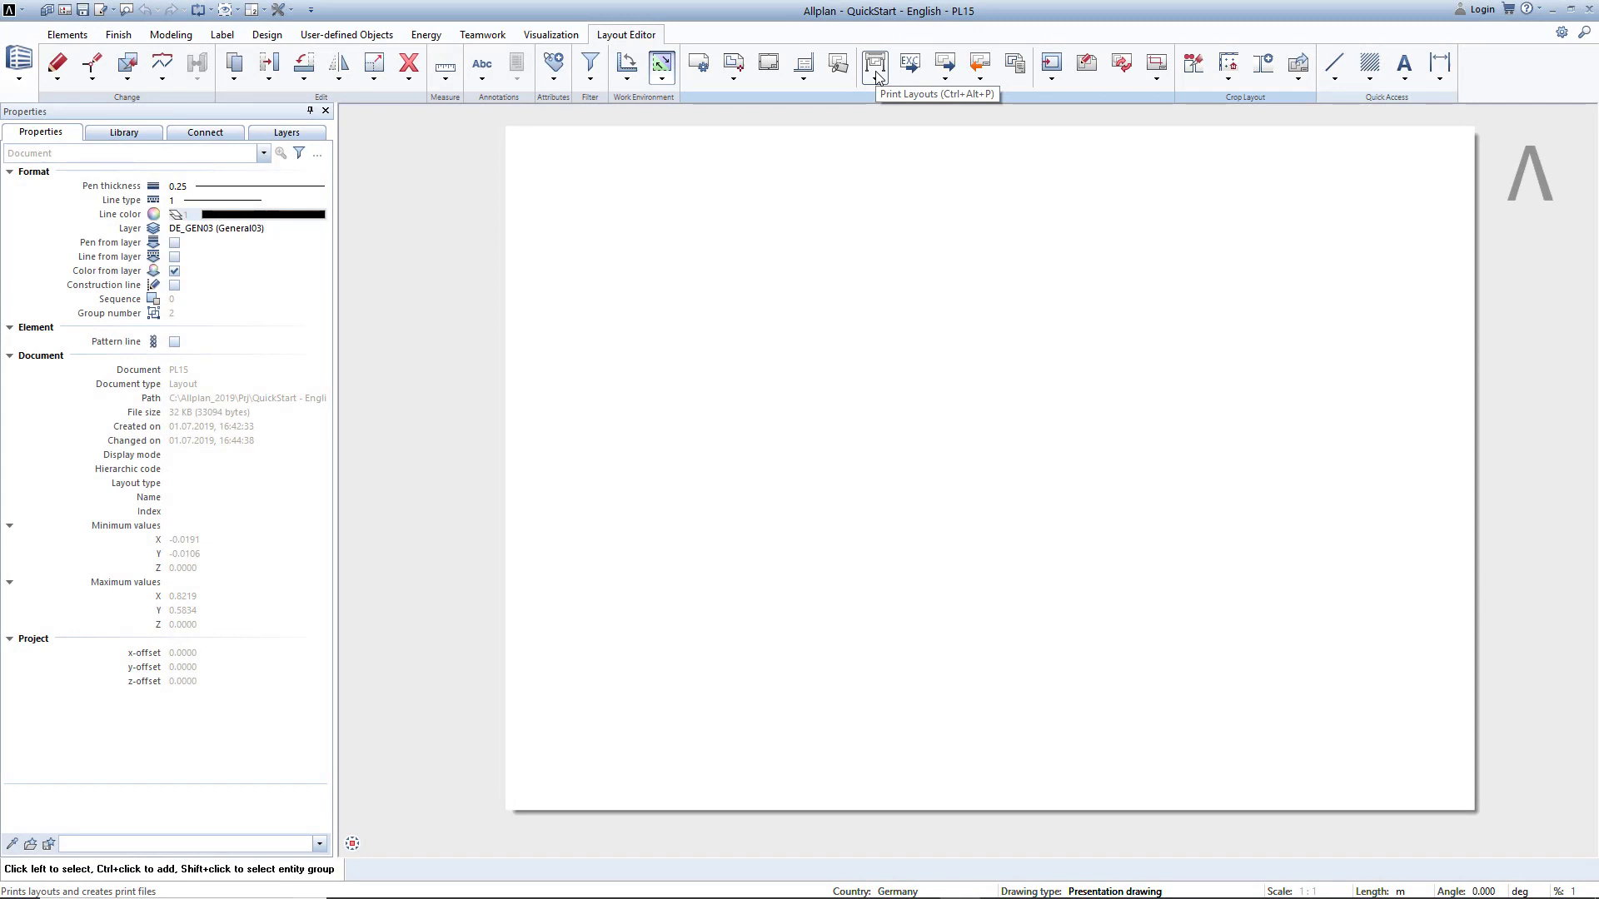
left_click(65, 11)
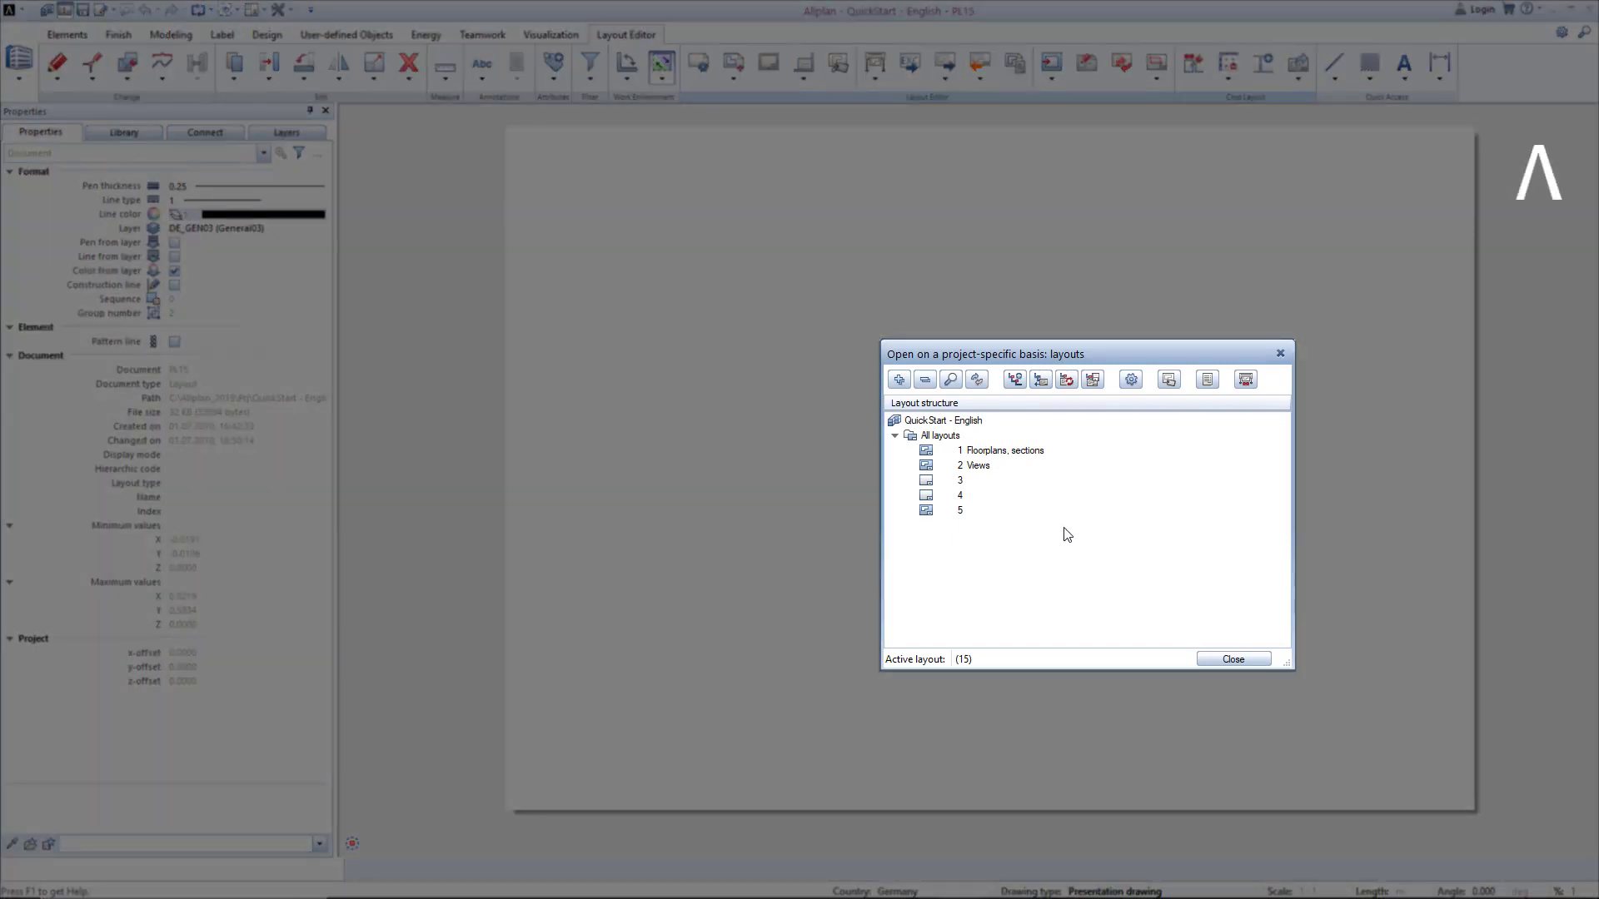
right_click(926, 420)
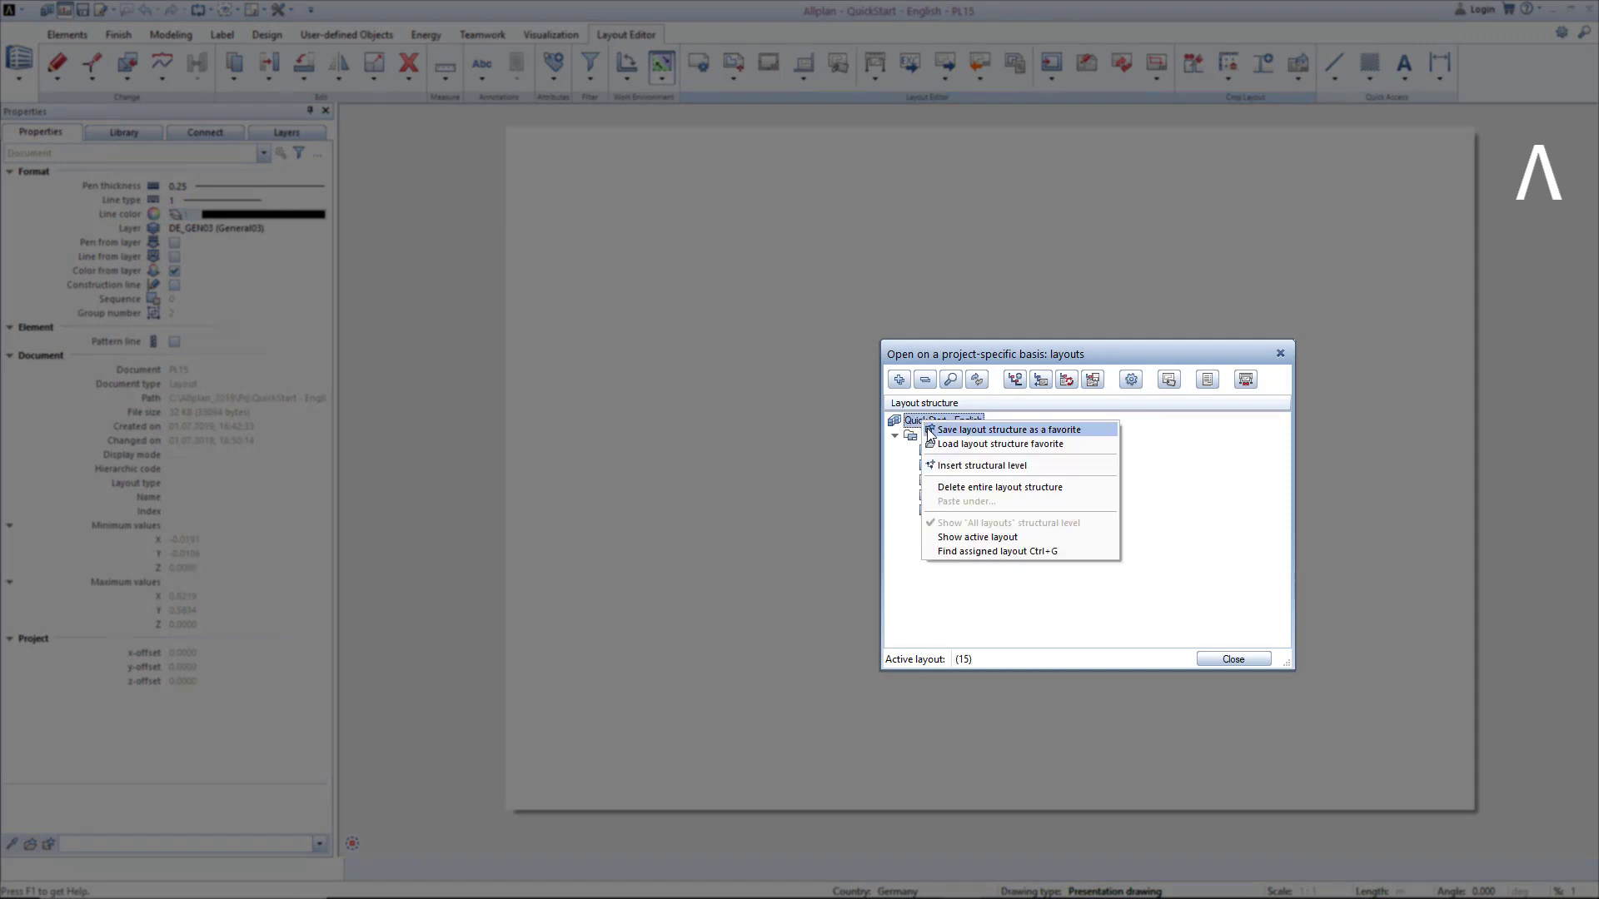
left_click(959, 467)
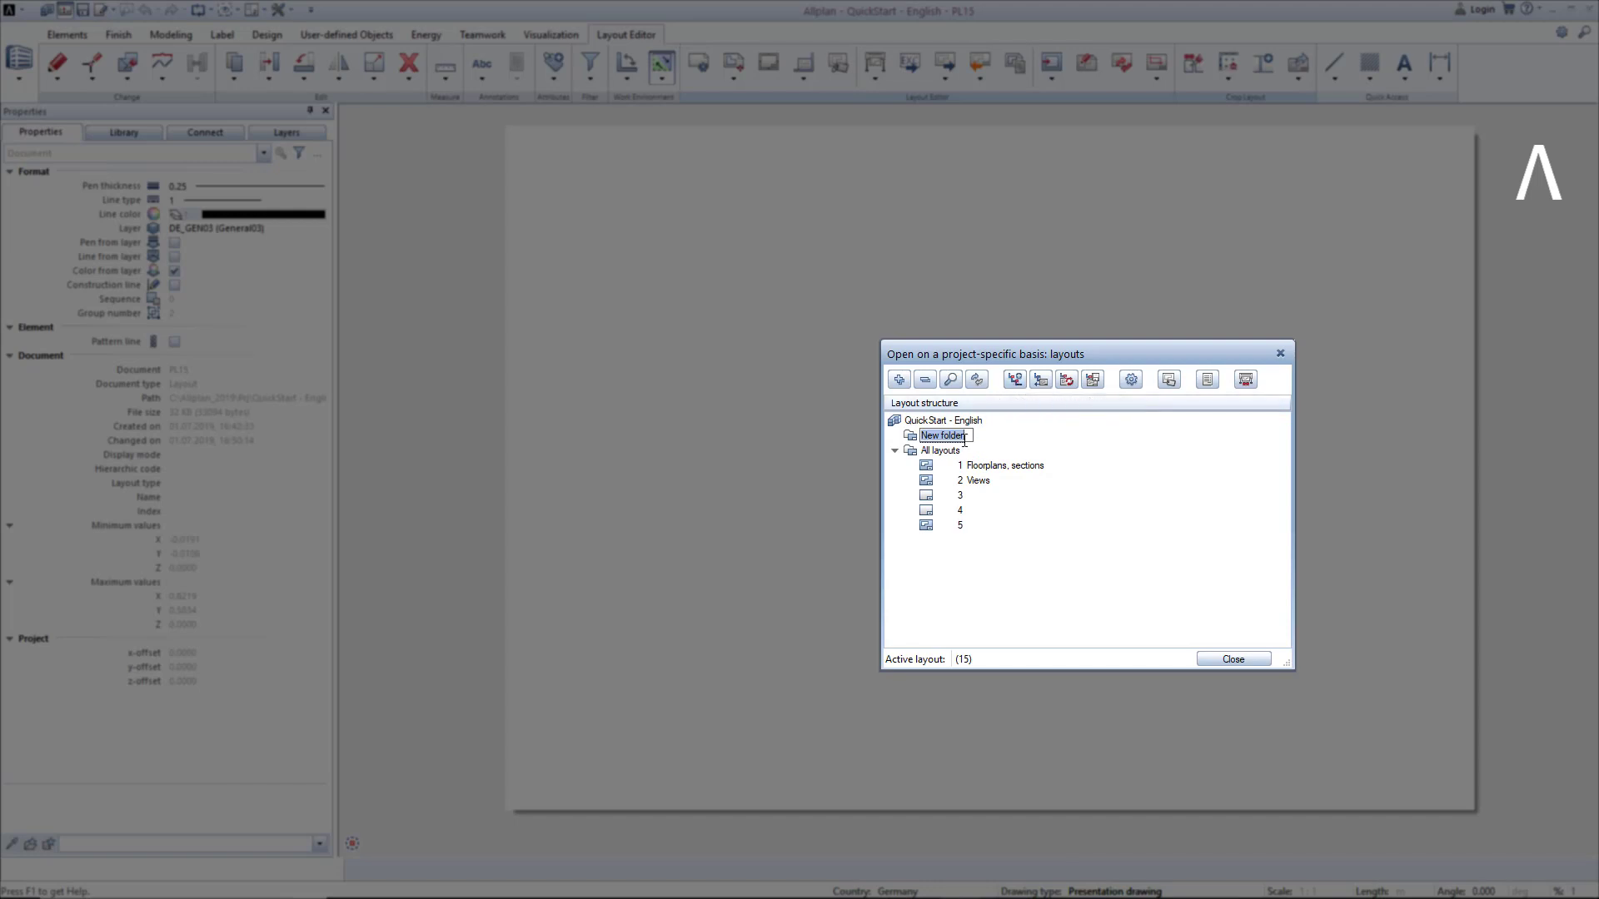
type("QuickStart")
key("Return")
Step: Assign layouts 15 to 20 to the QuickStart structural level
right_click(968, 441)
left_click(992, 459)
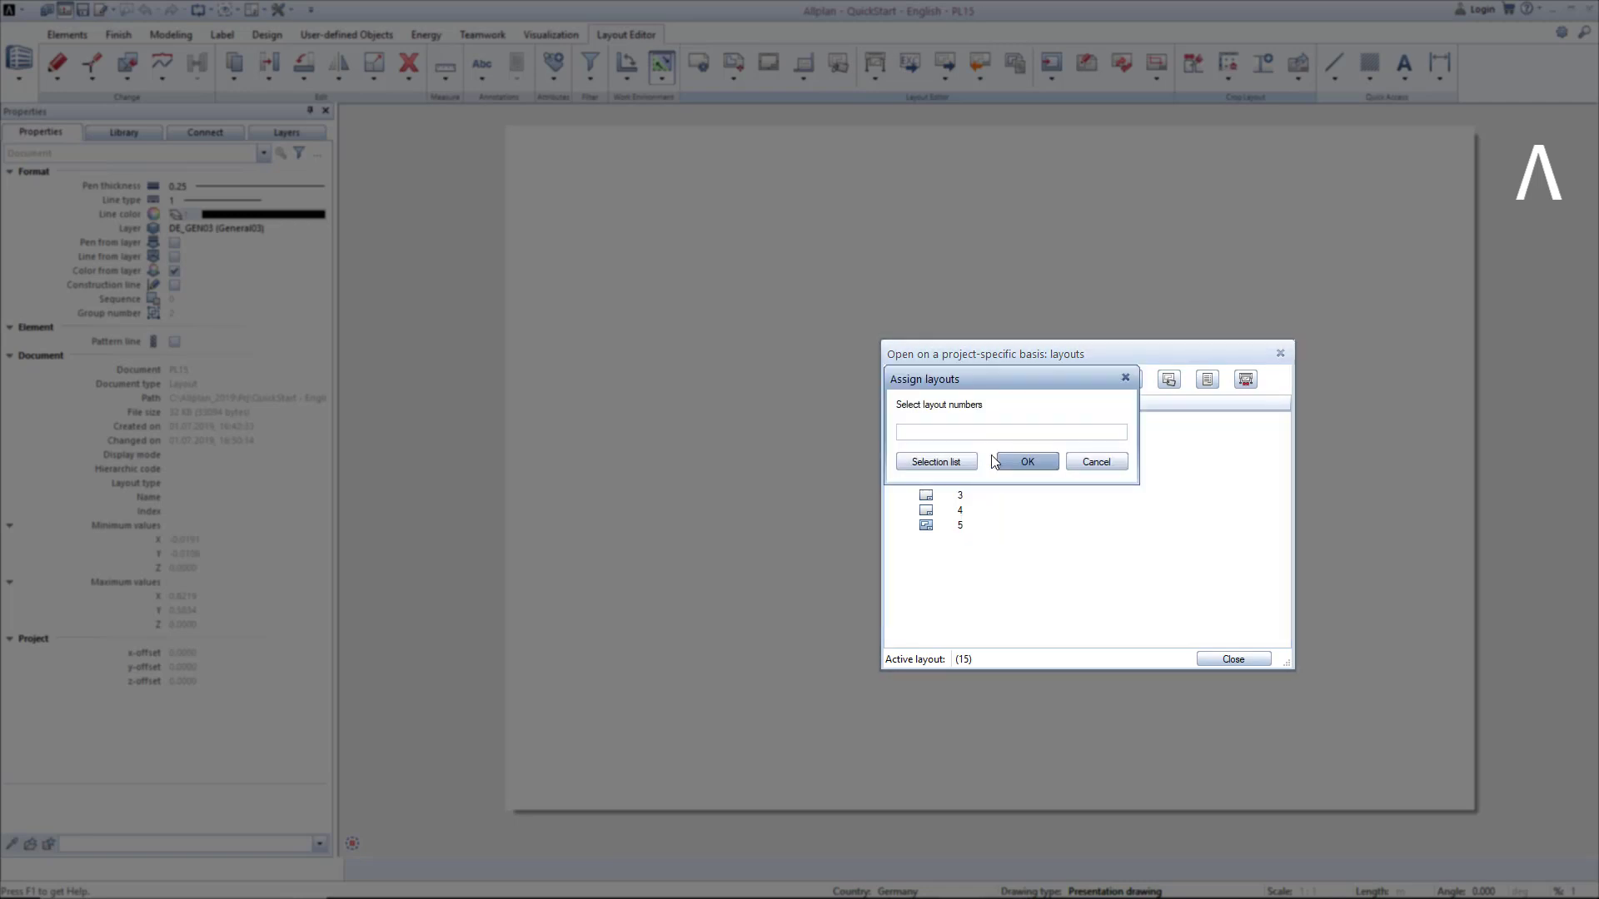
left_click(996, 462)
Step: Rename layout 15 as "Practice layout"
right_click(988, 455)
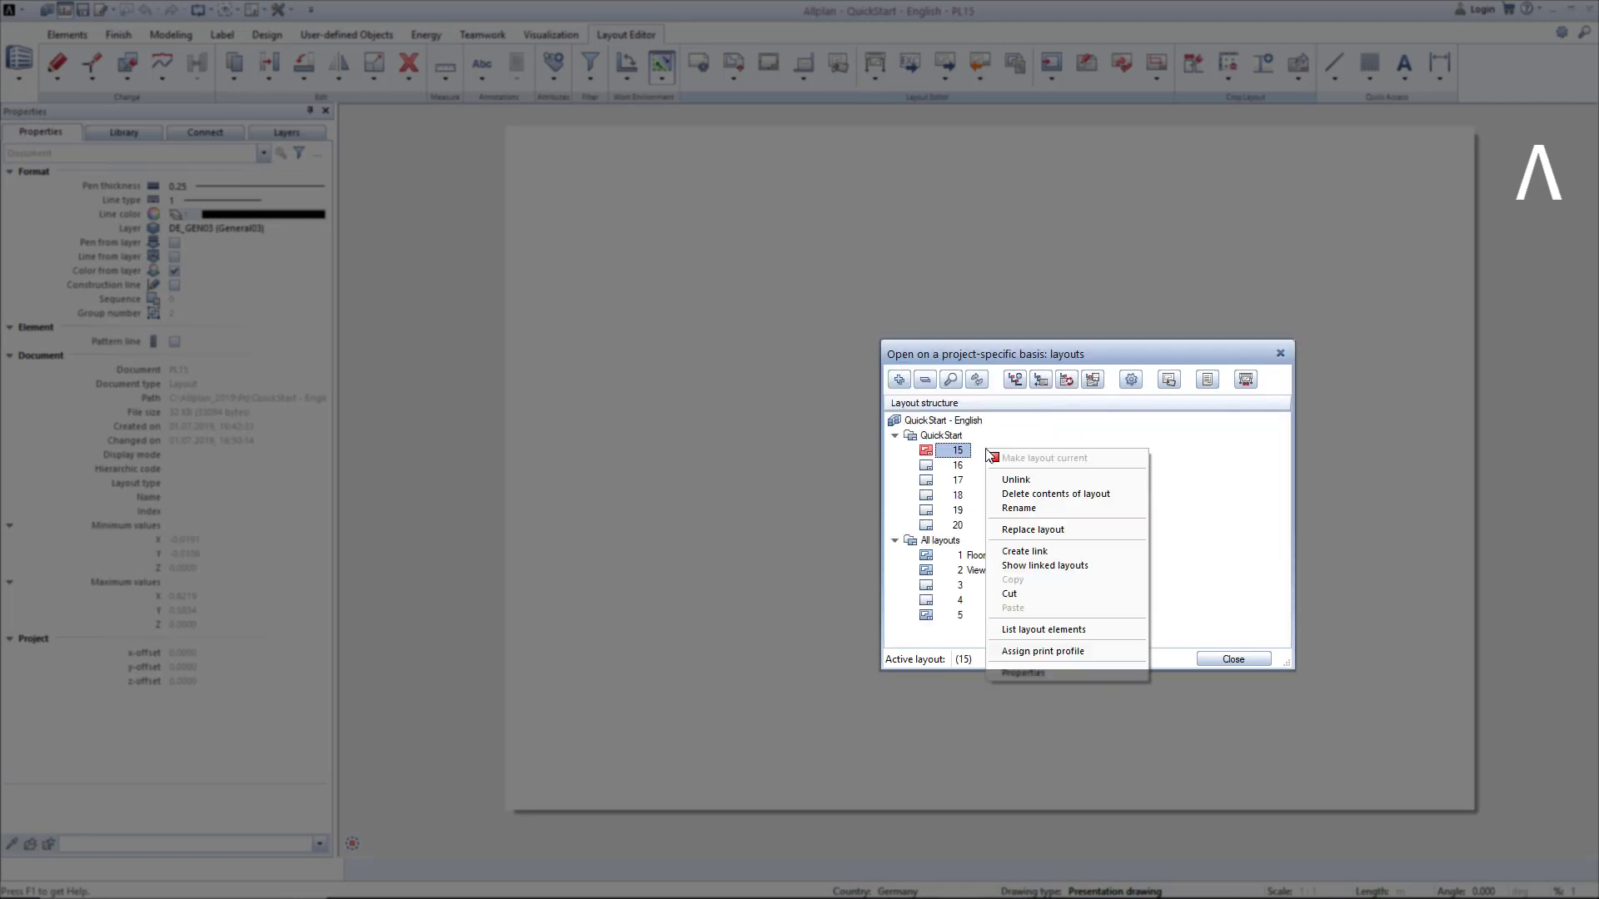
left_click(1019, 508)
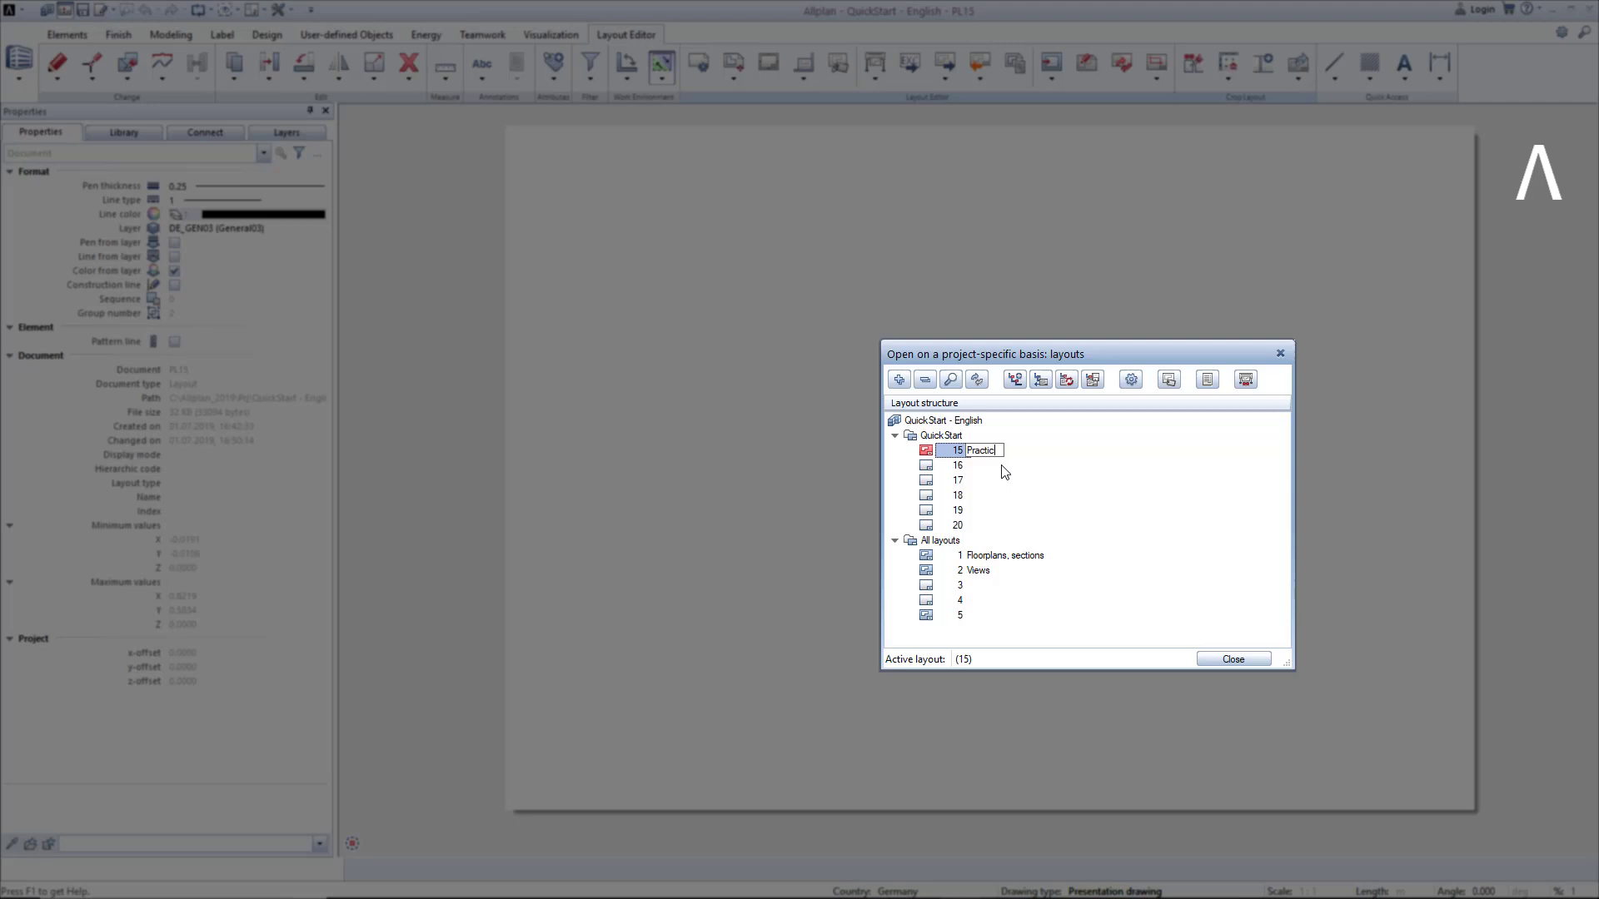
type("Practice layout")
key("Return")
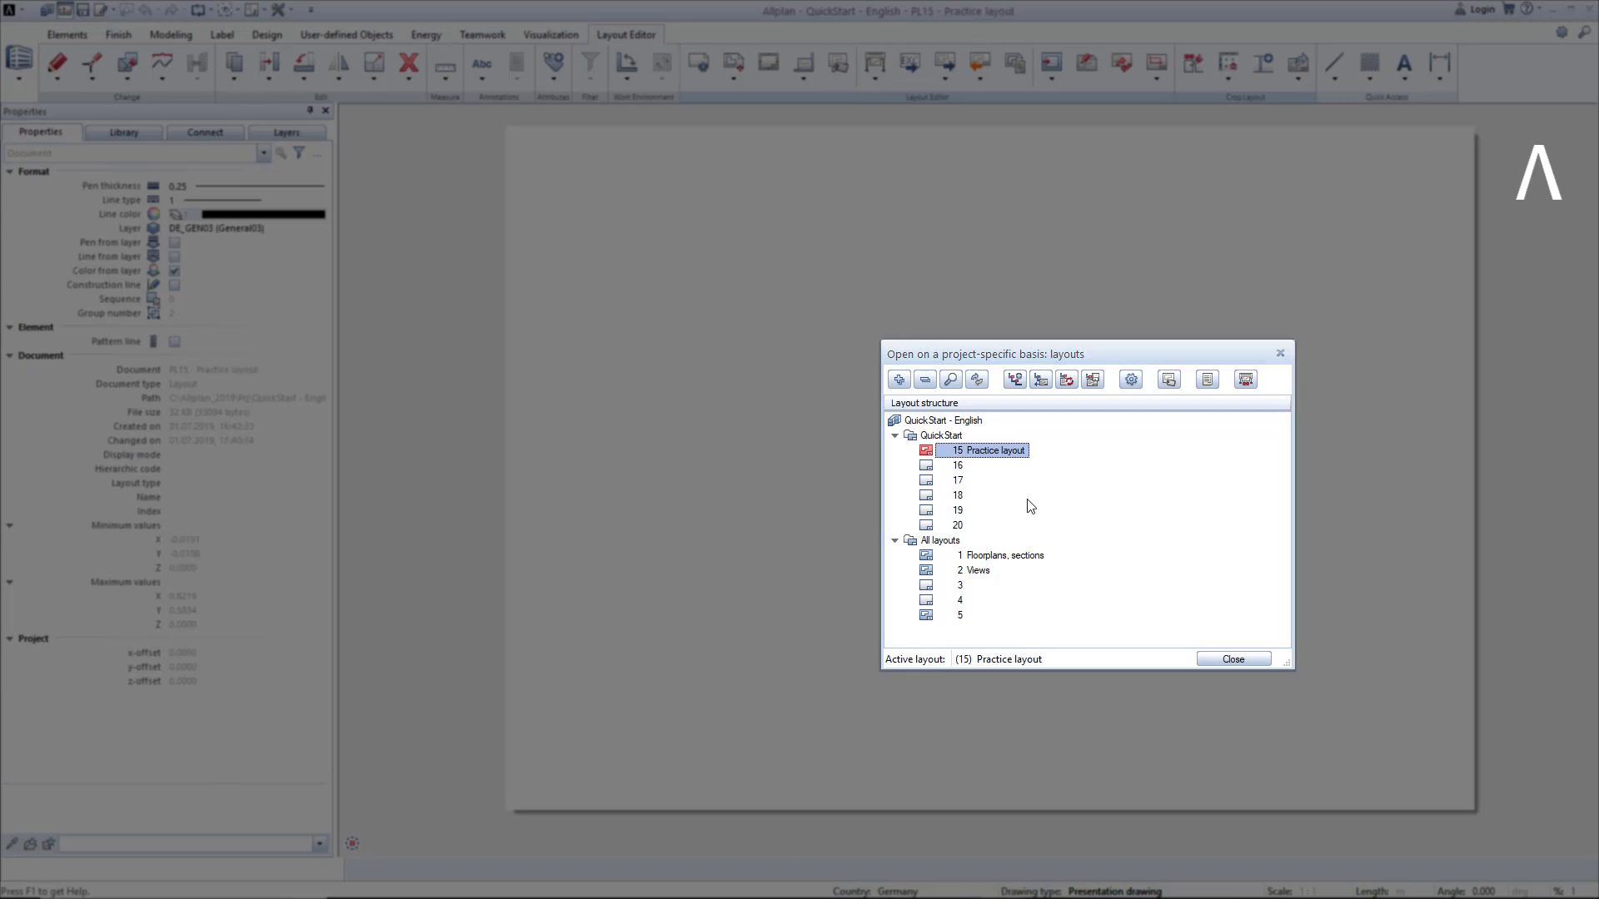
right_click(958, 436)
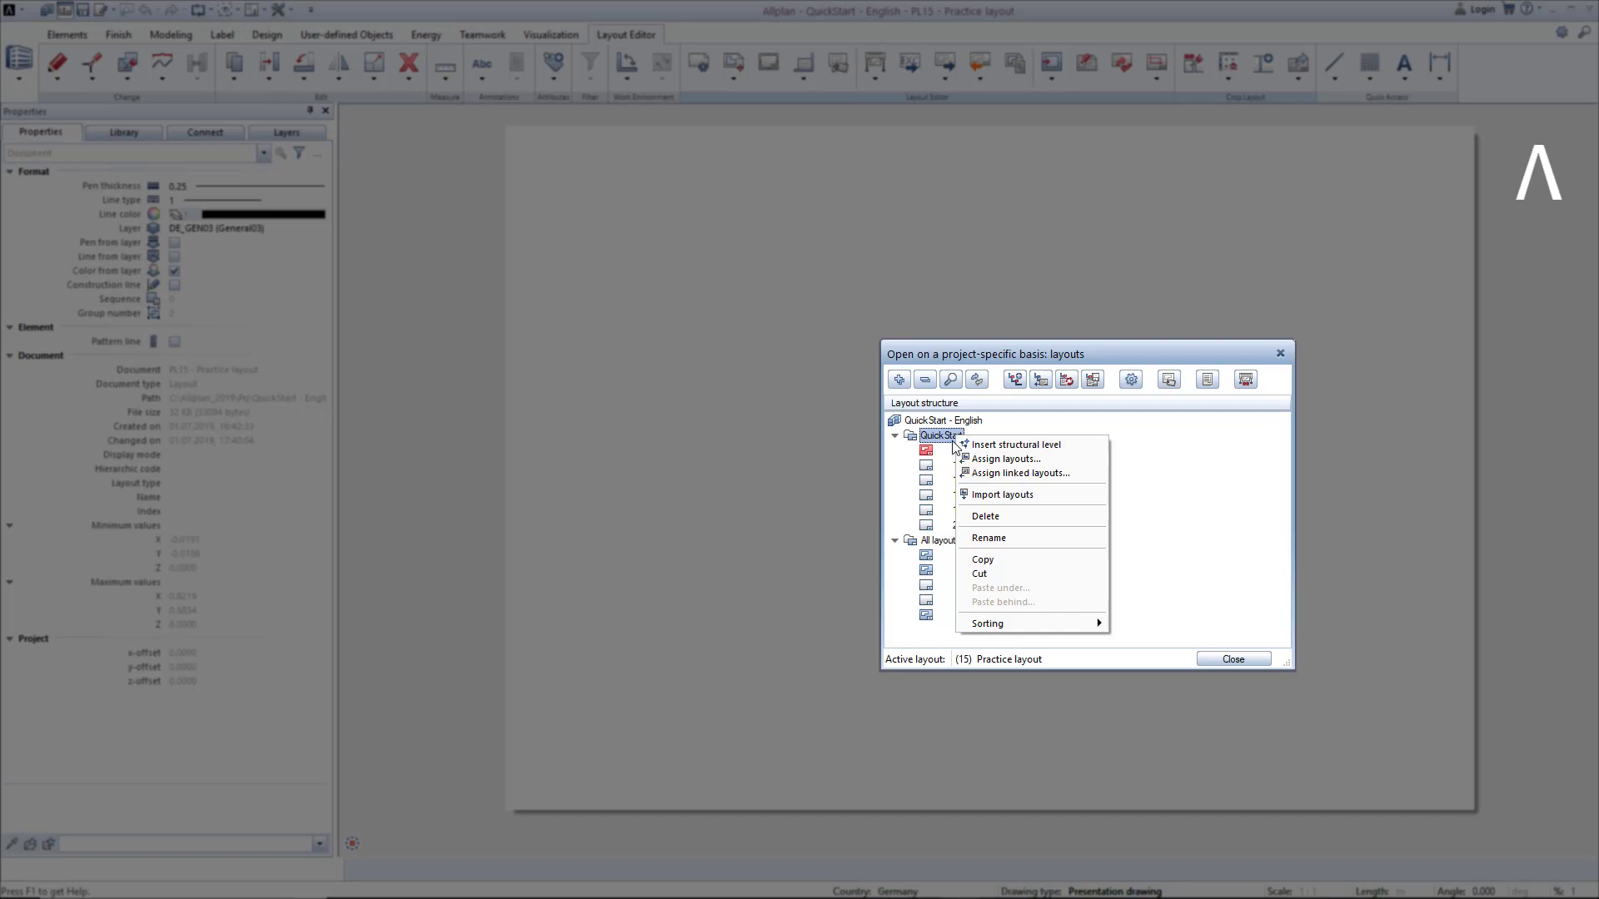
left_click(943, 443)
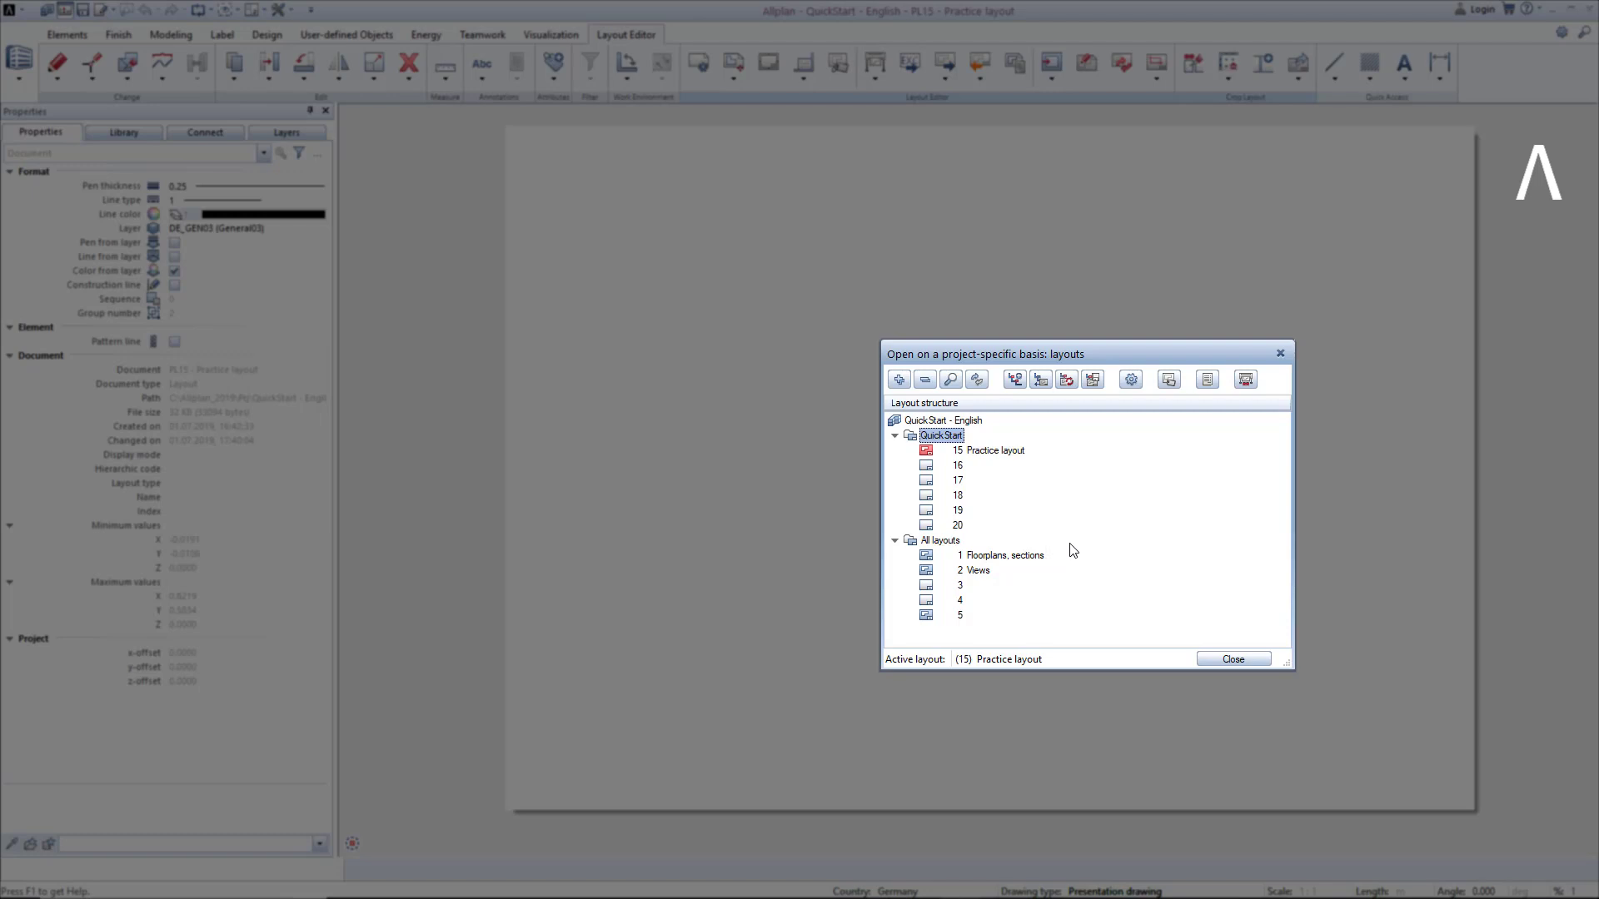
right_click(950, 543)
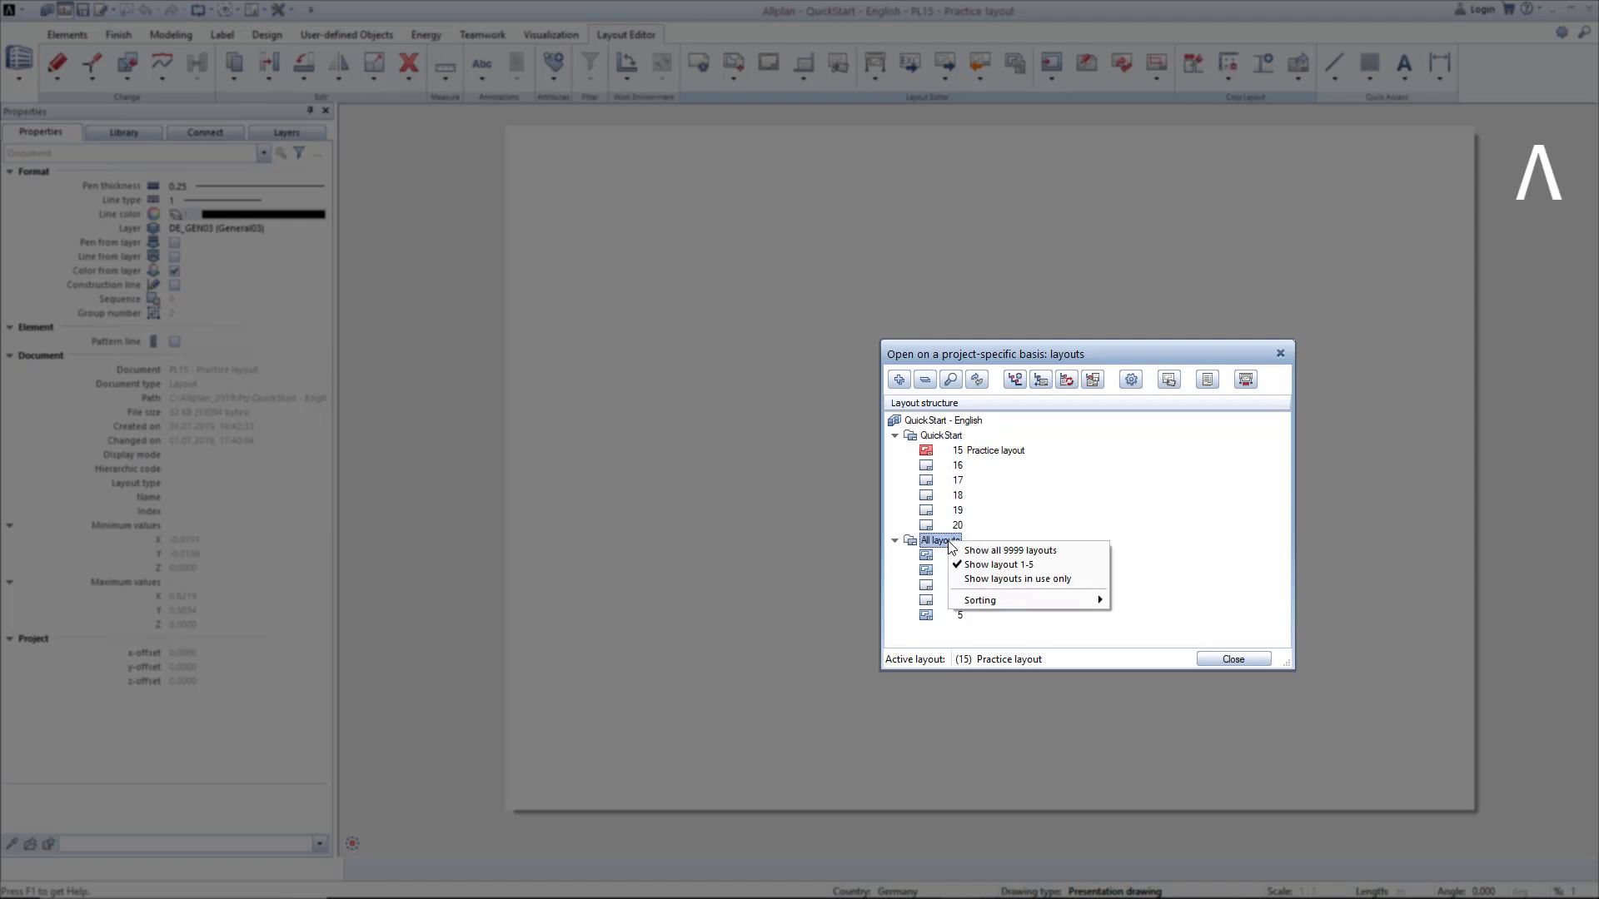
right_click(961, 423)
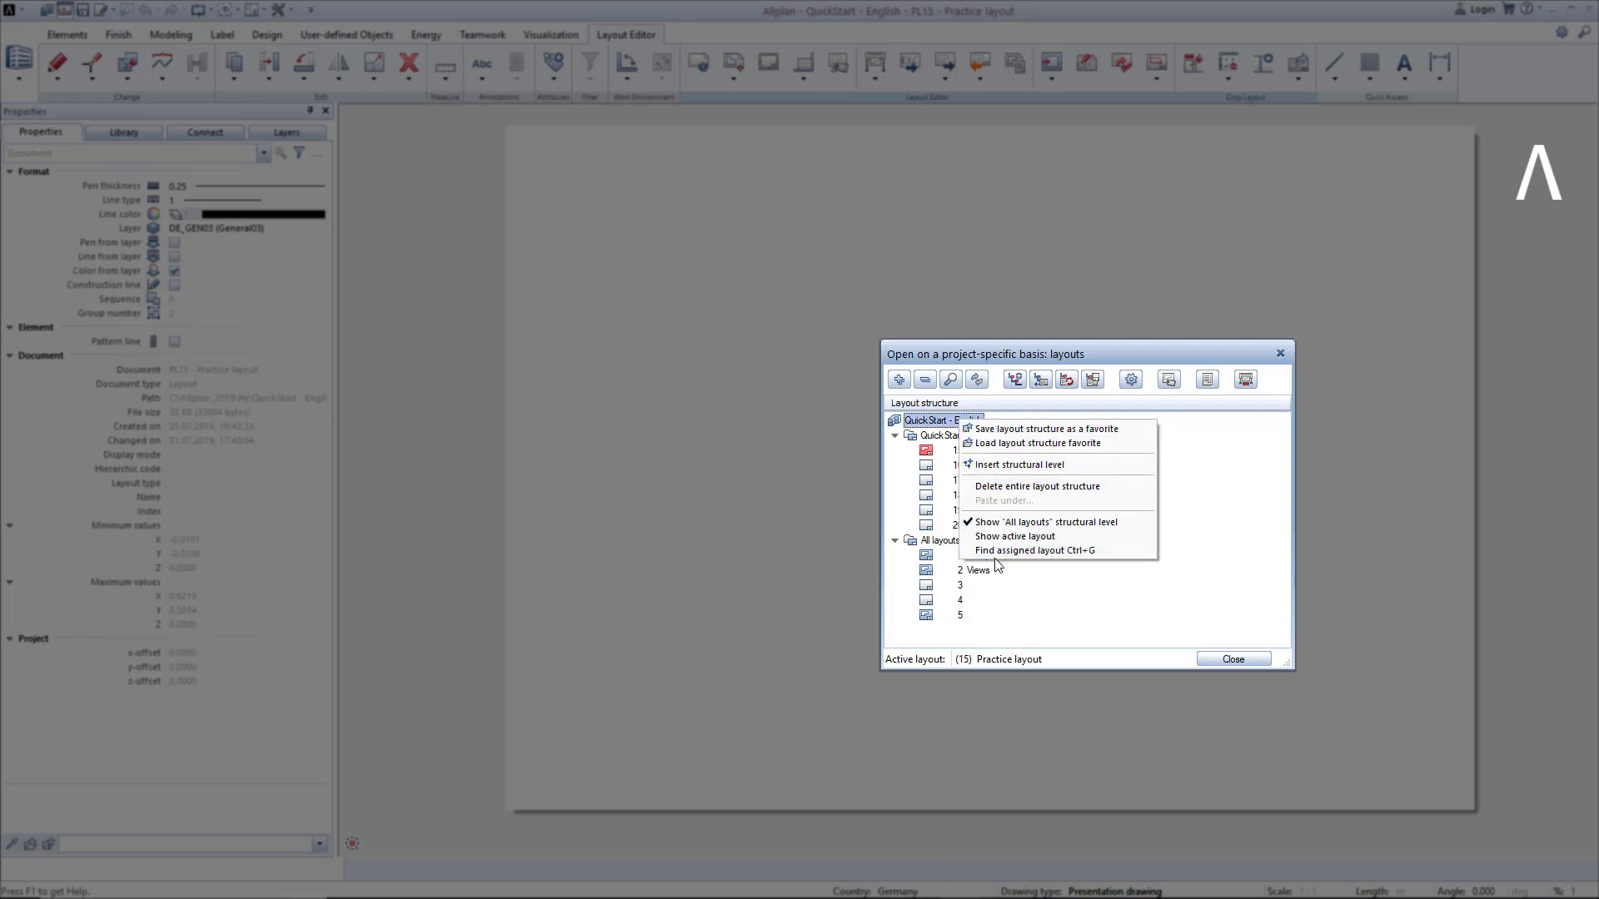
left_click(950, 450)
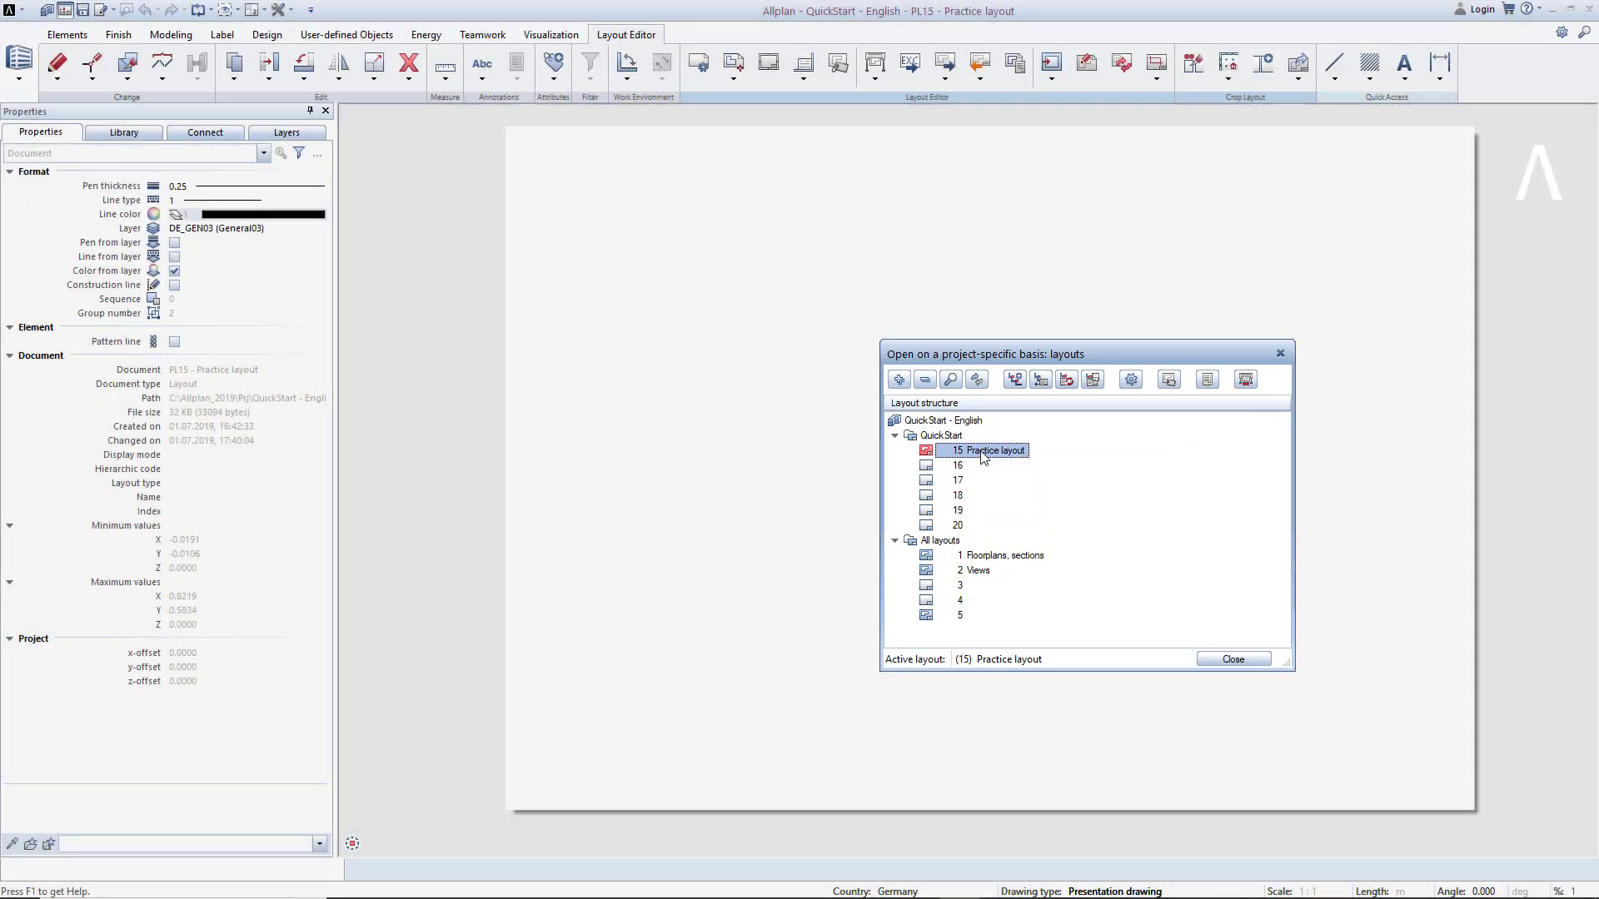
Step: Open layout 15 Practice layout and set its page format to DIN A0
double_click(984, 457)
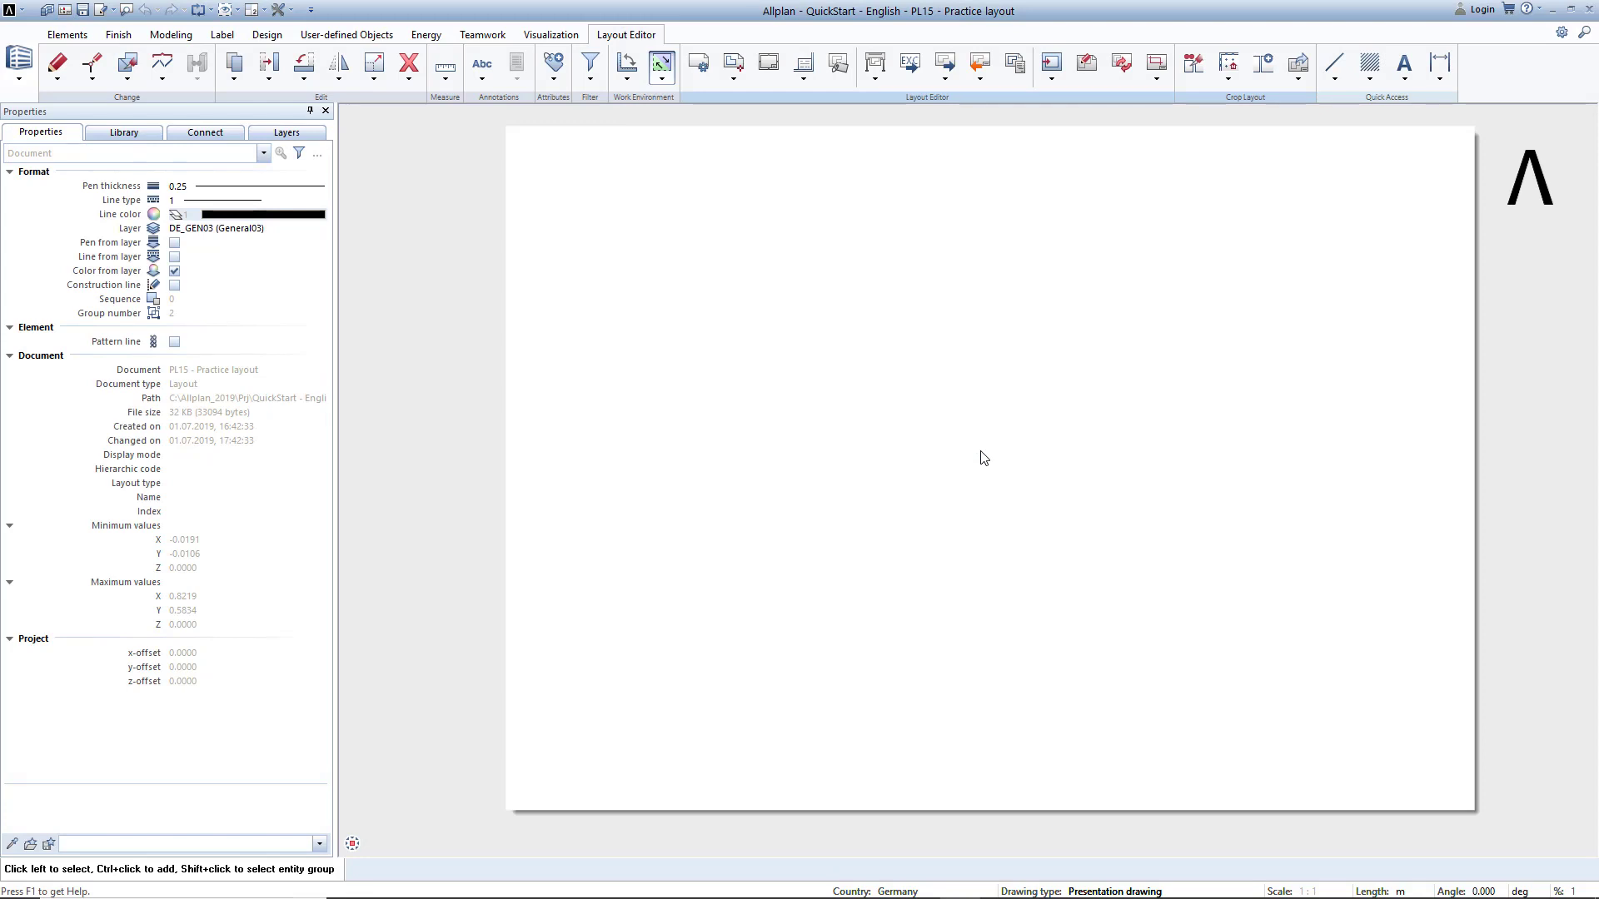
left_click(697, 67)
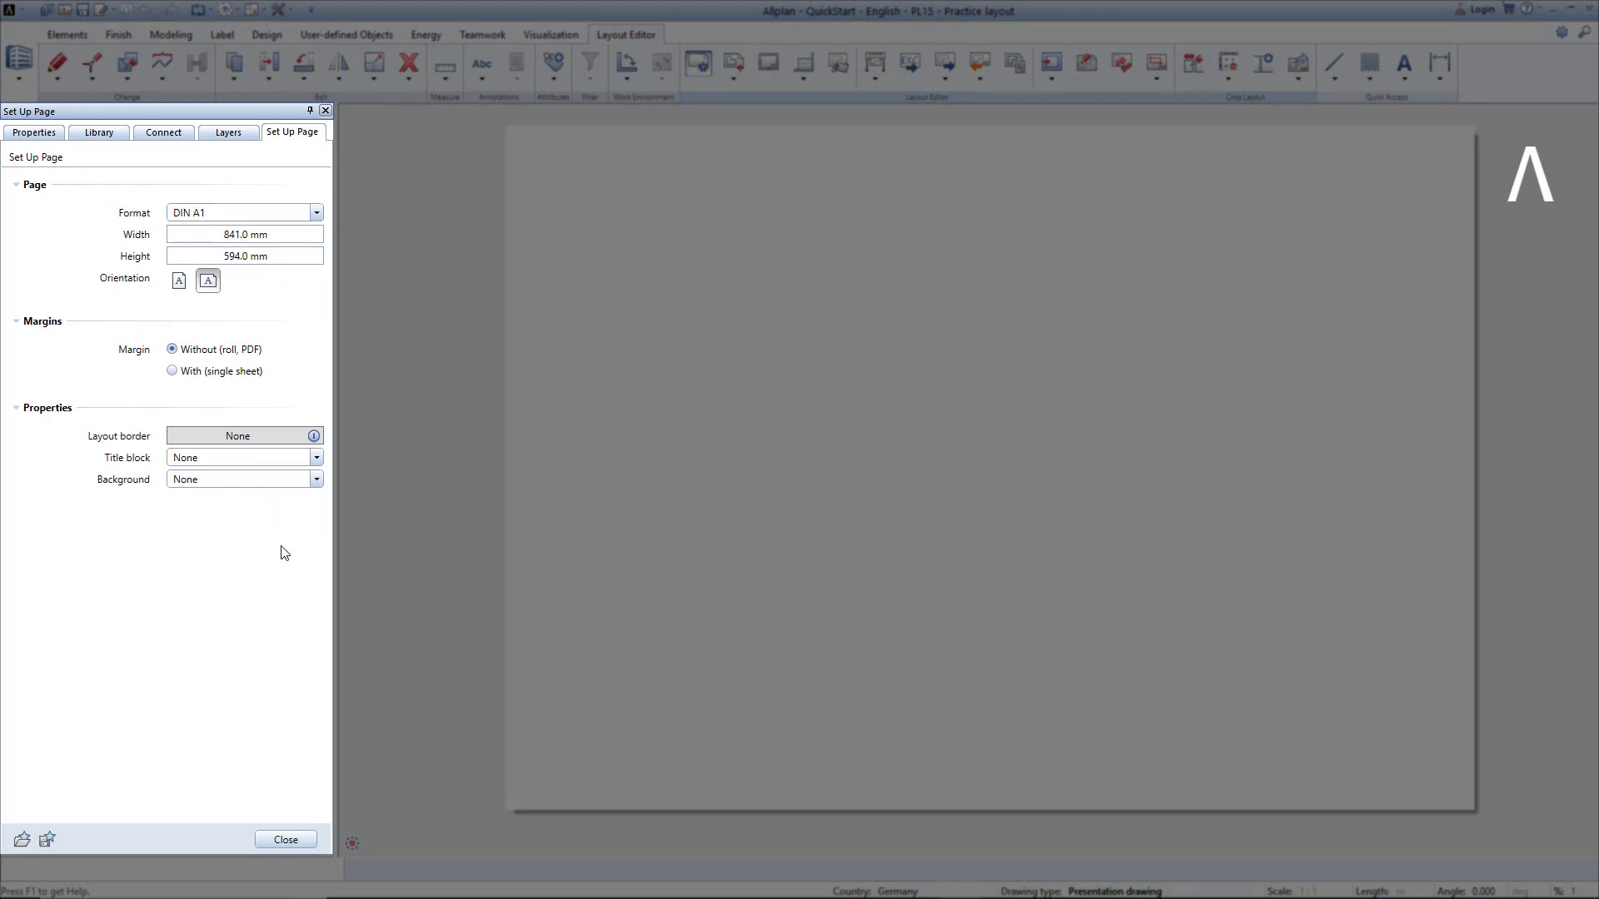
left_click(316, 213)
left_click(258, 231)
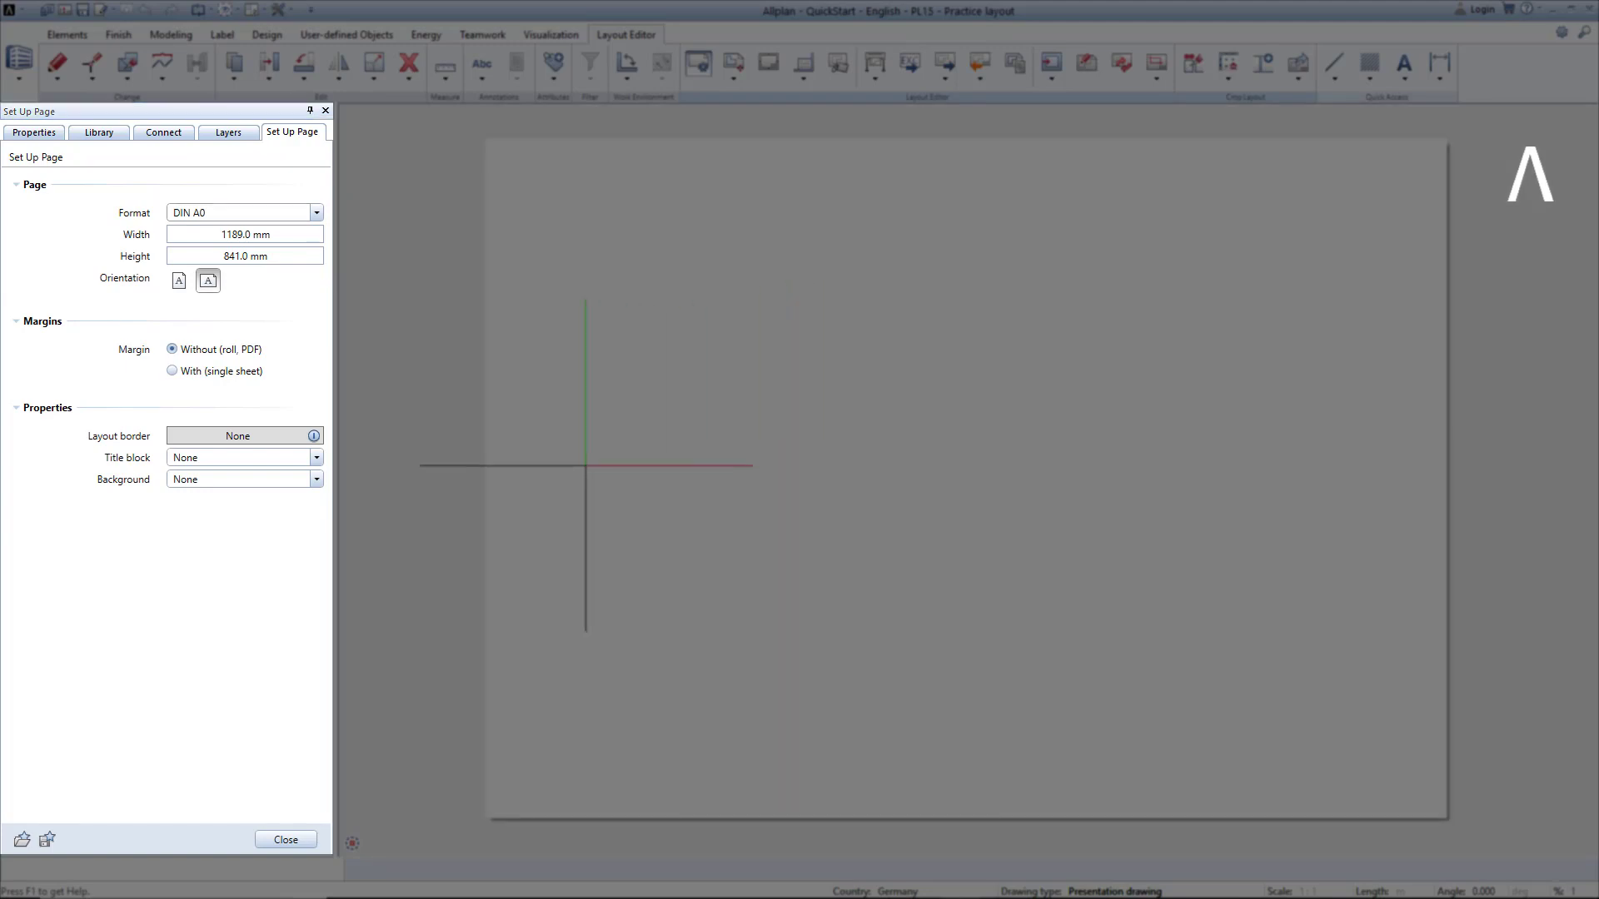
Step: Give the page a layout border of type Filing margin (Bav. Building Code)
left_click(276, 436)
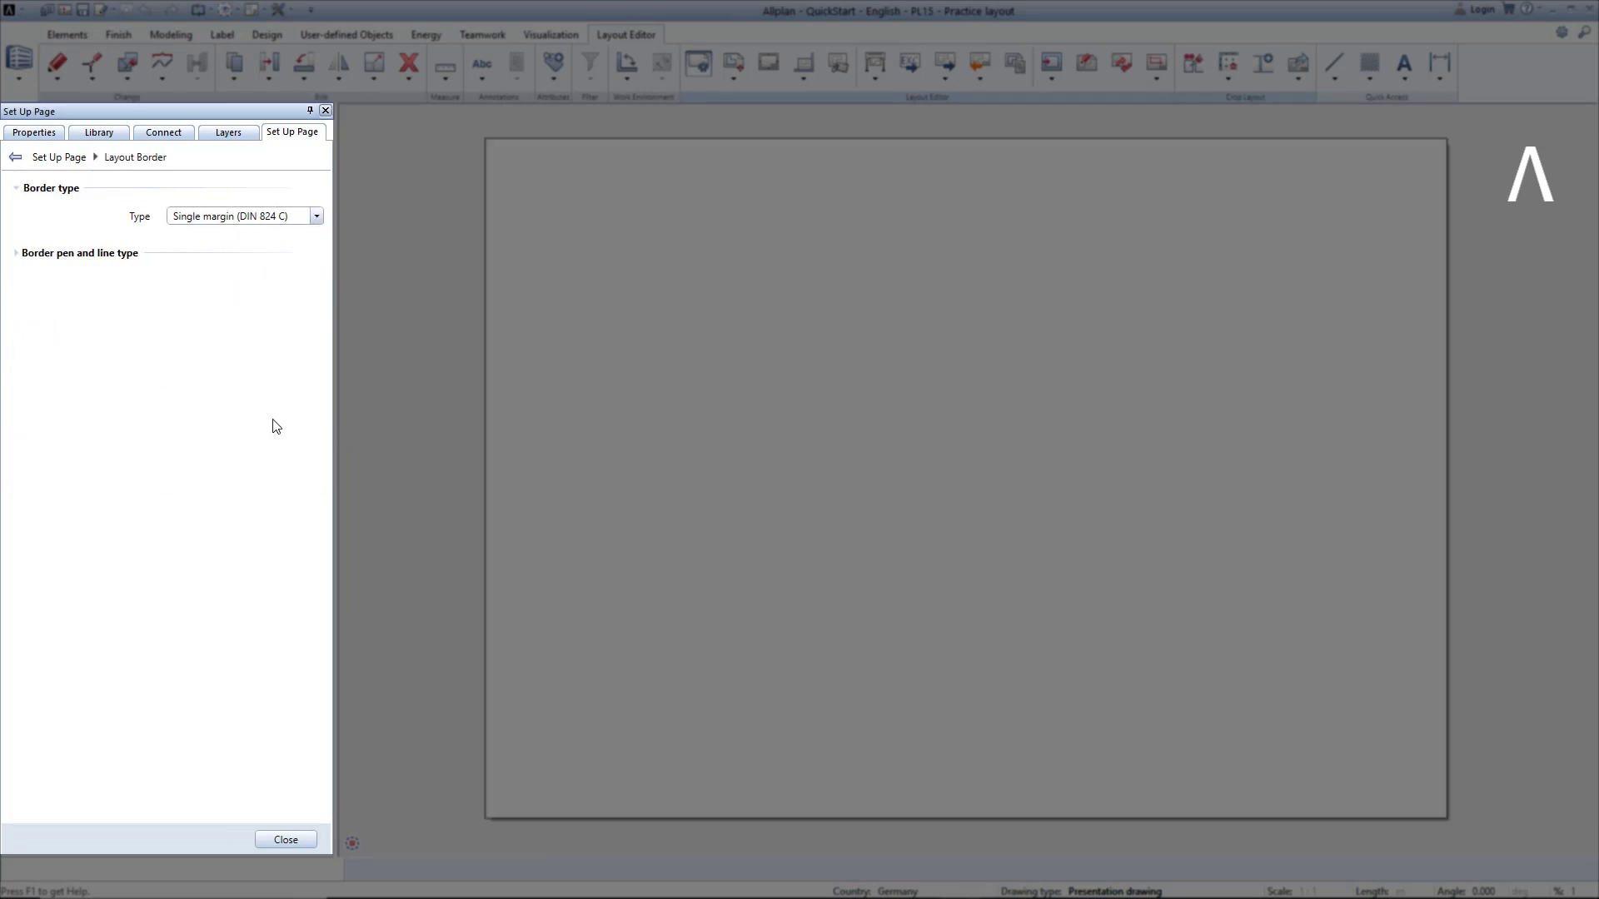
left_click(297, 219)
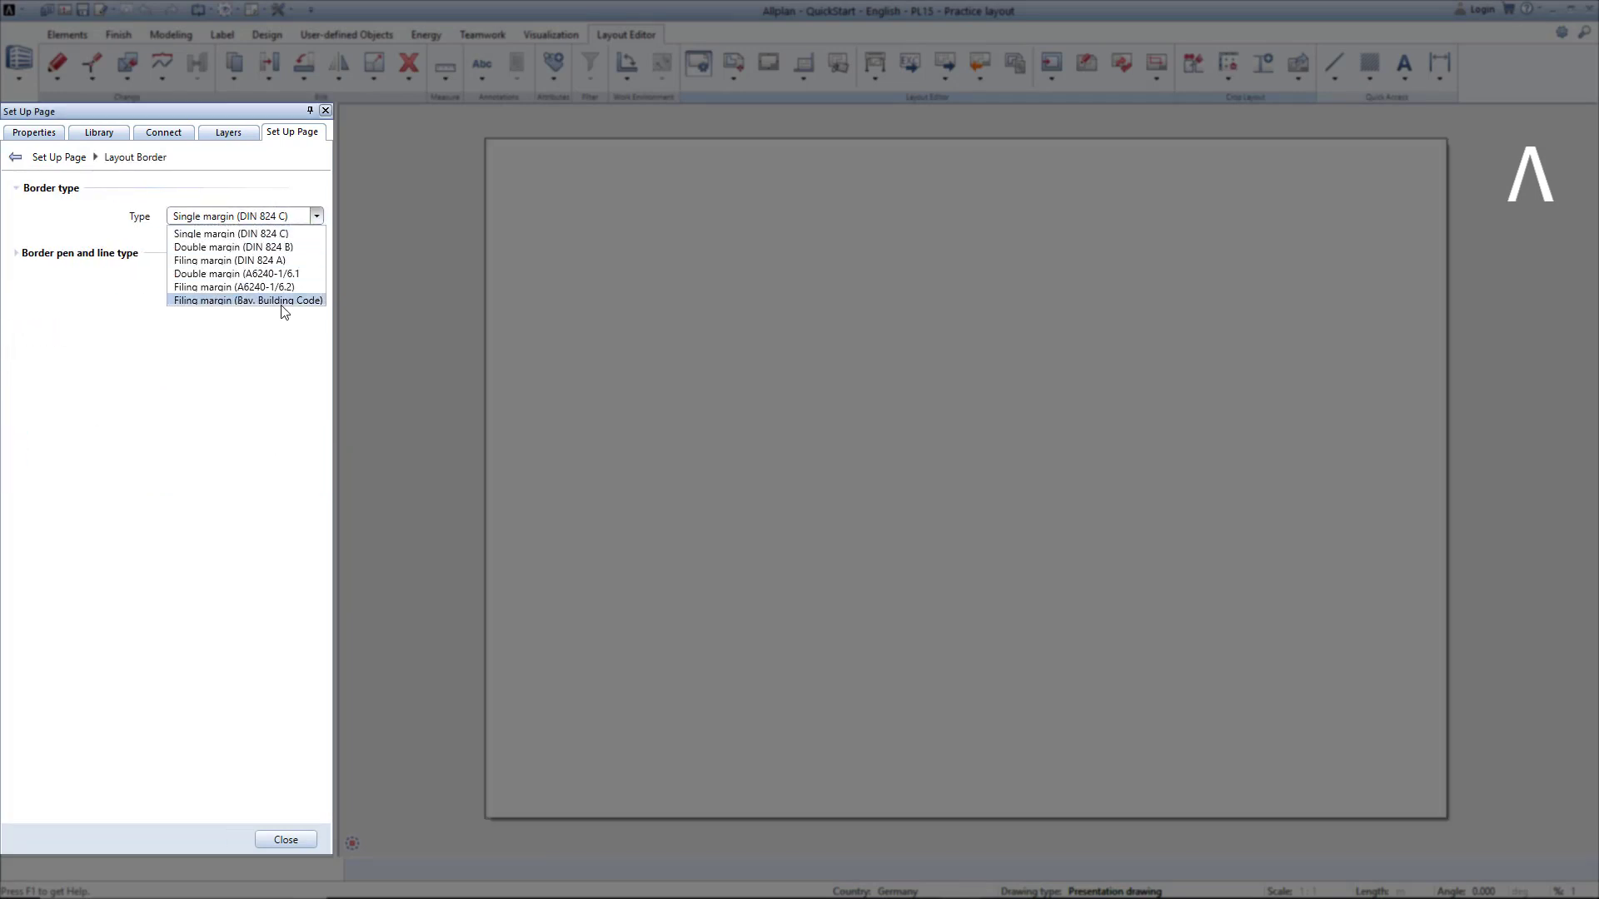
left_click(285, 307)
left_click(61, 159)
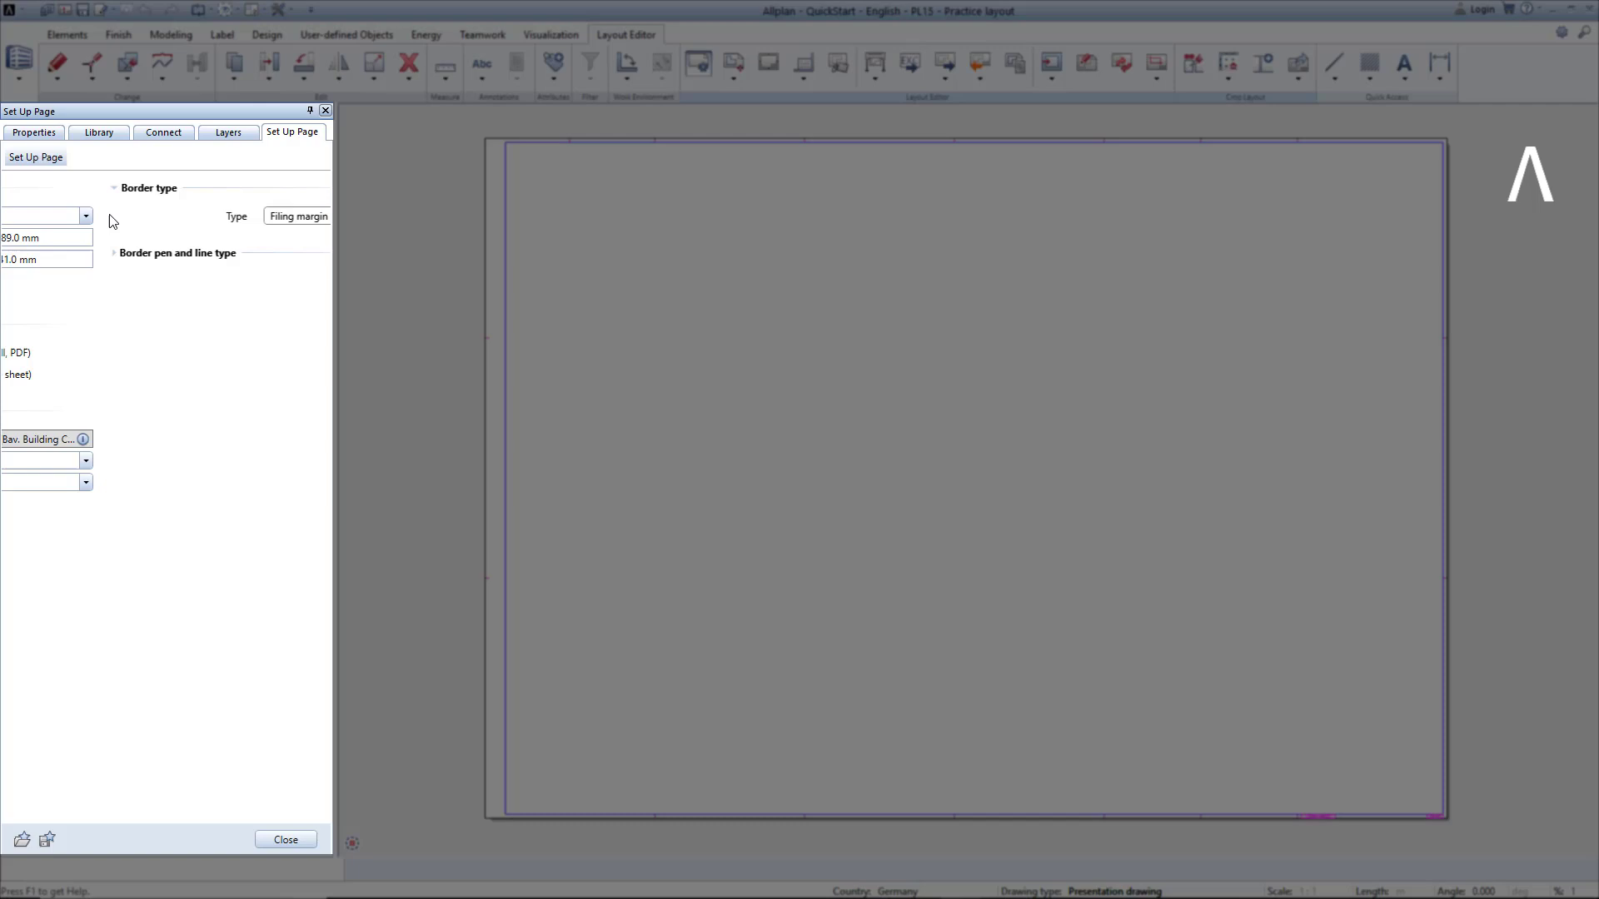
Step: Add a Label title block to the layout, using a label style from the Project folder
left_click(268, 463)
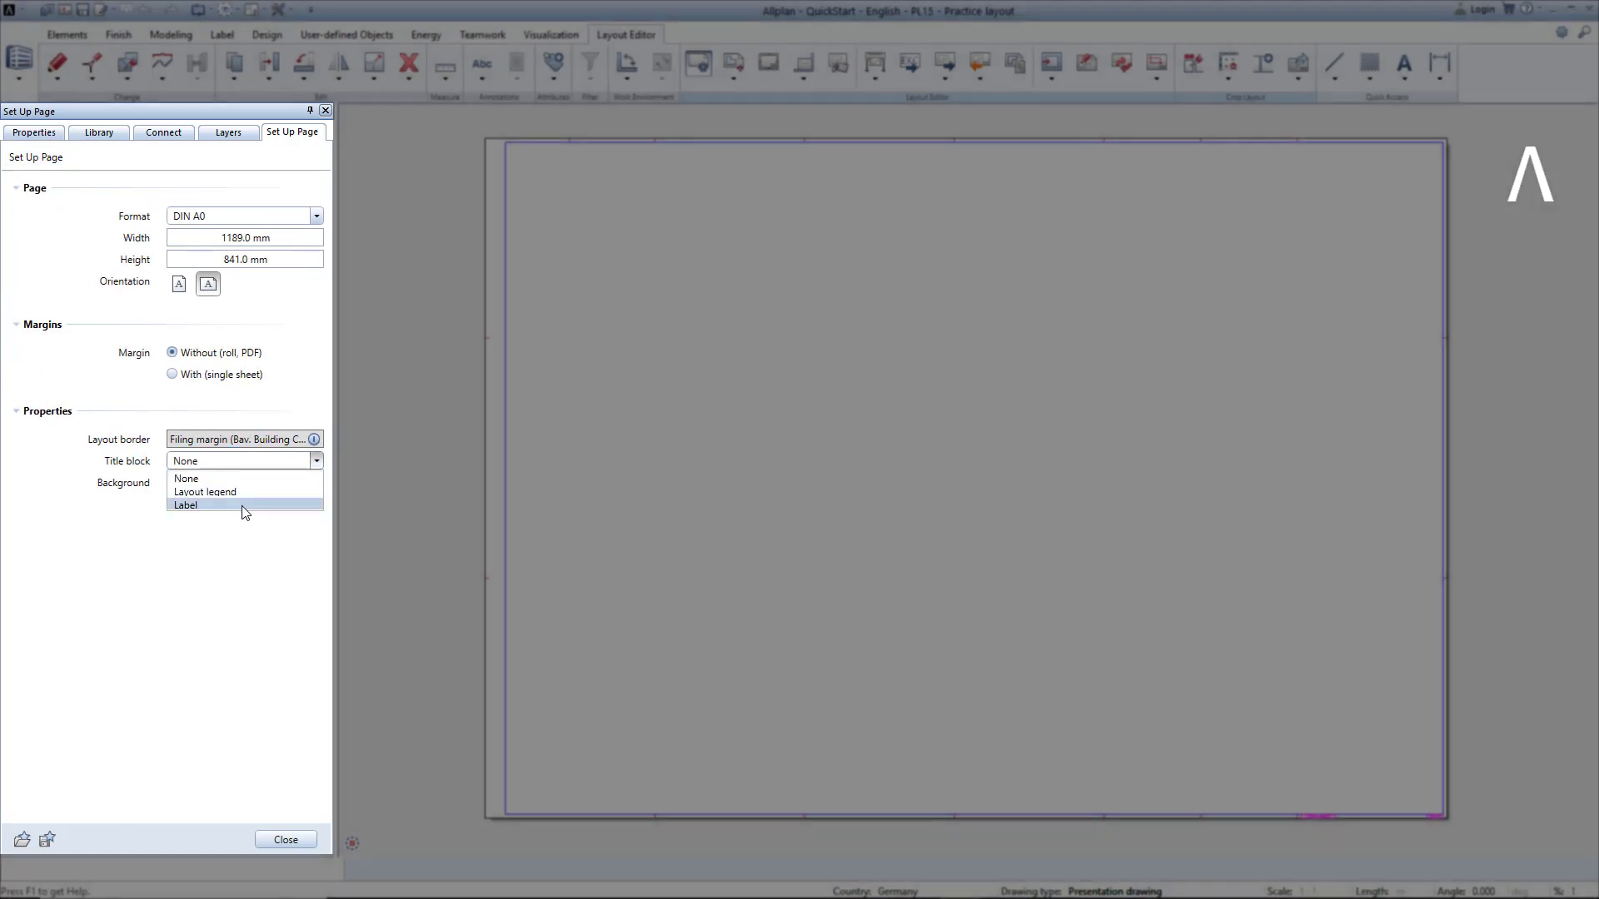
left_click(243, 509)
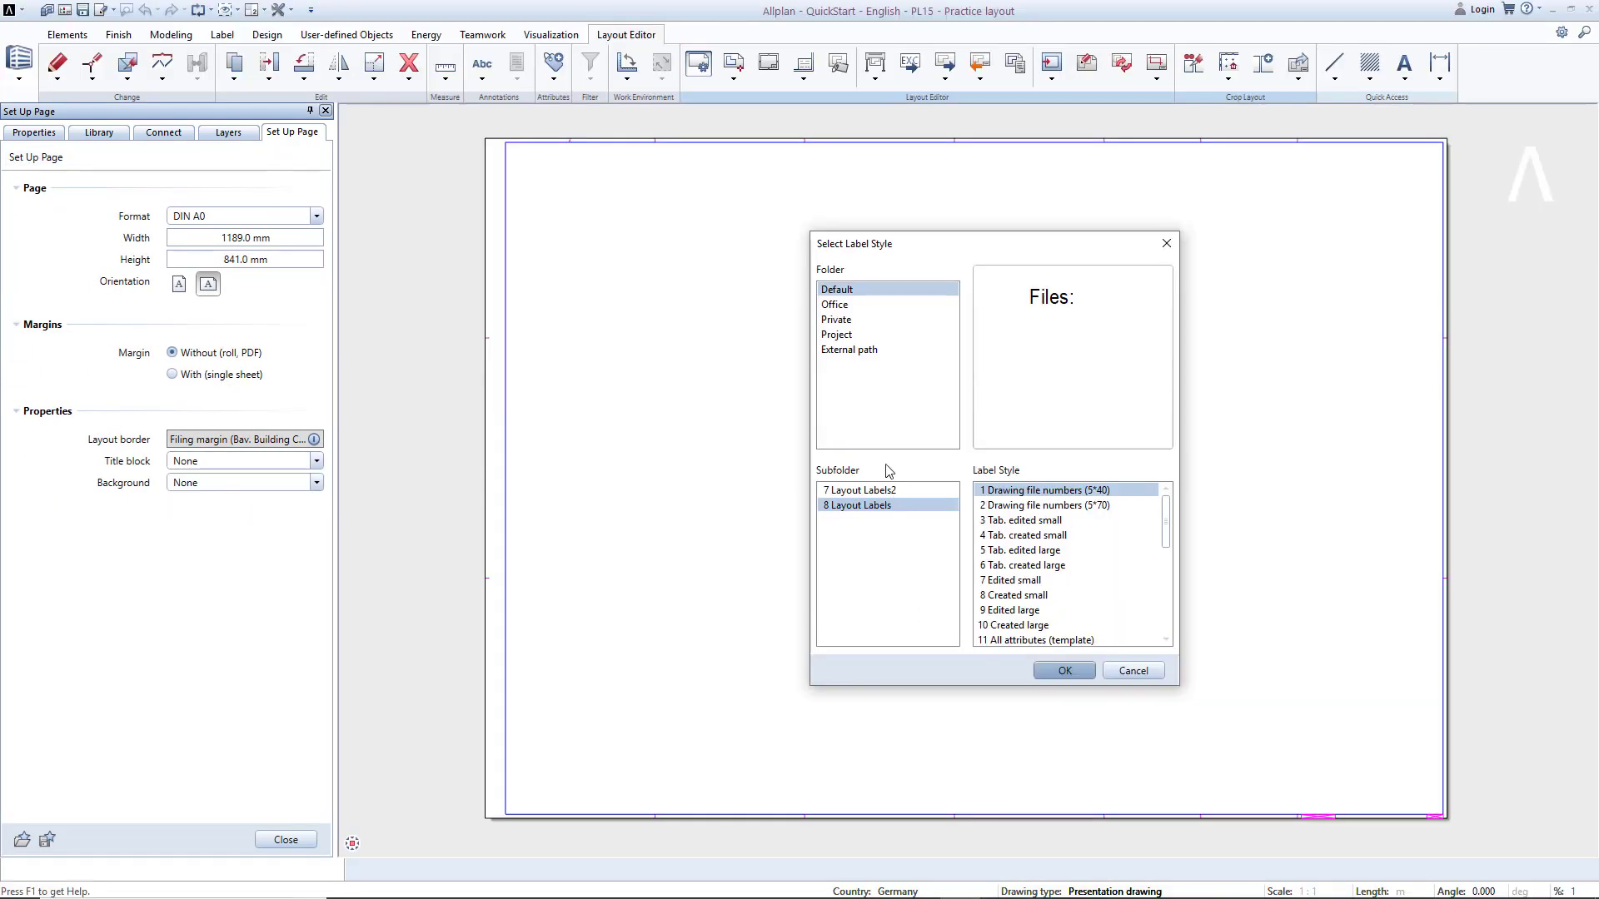
left_click(853, 335)
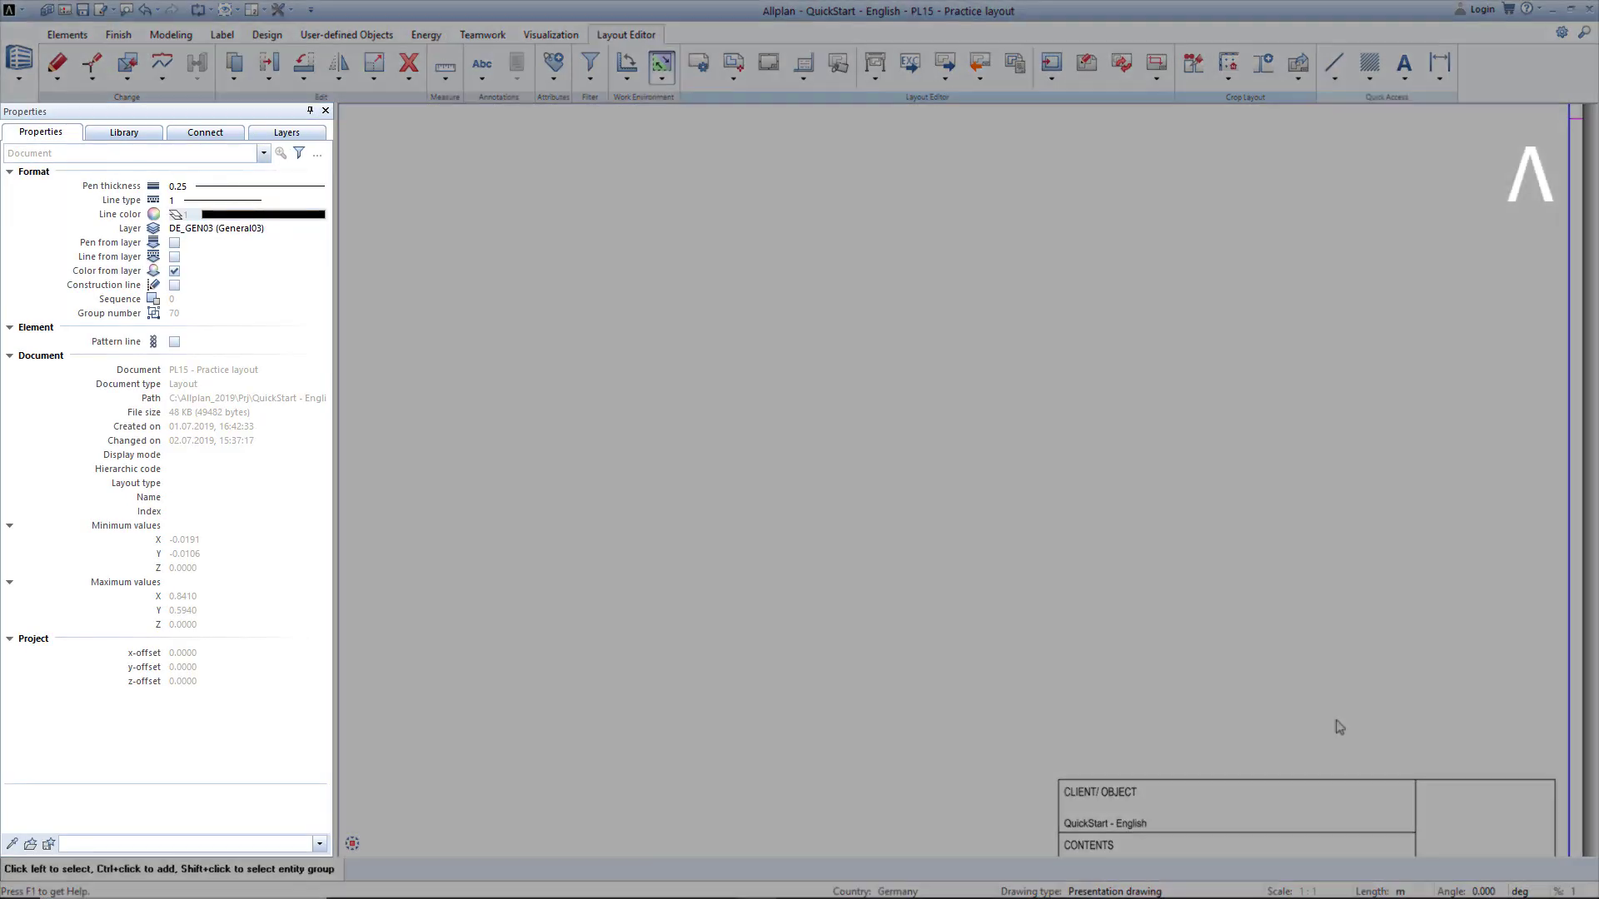
scroll(870, 358, "up", 2)
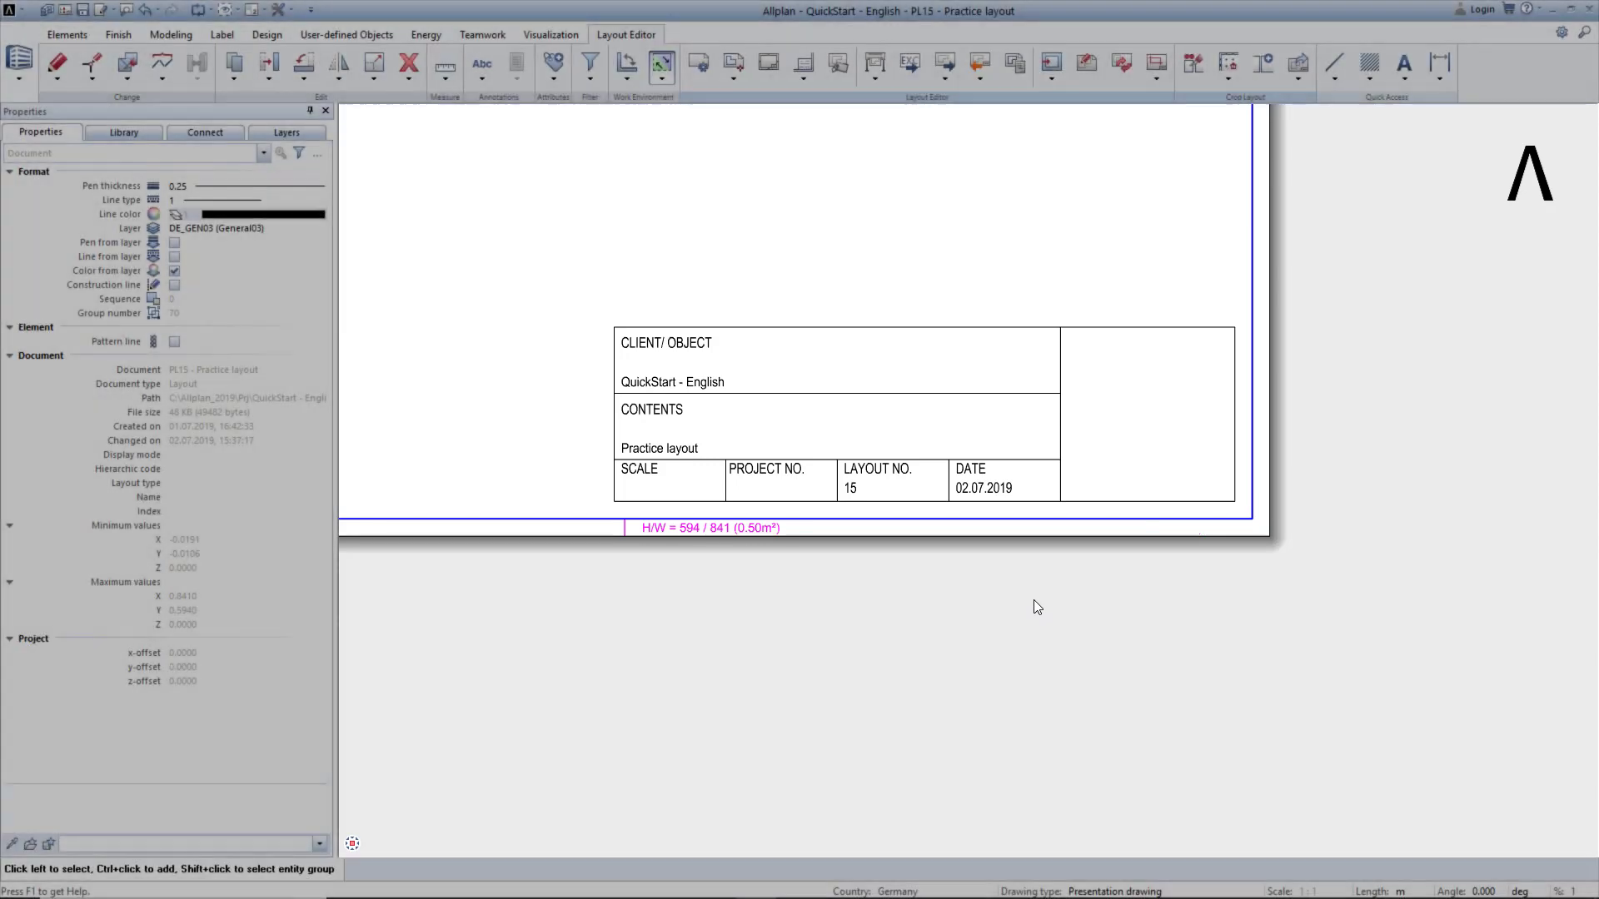
Step: Display the Client and Project number attribute columns in the list of projects
left_click(46, 10)
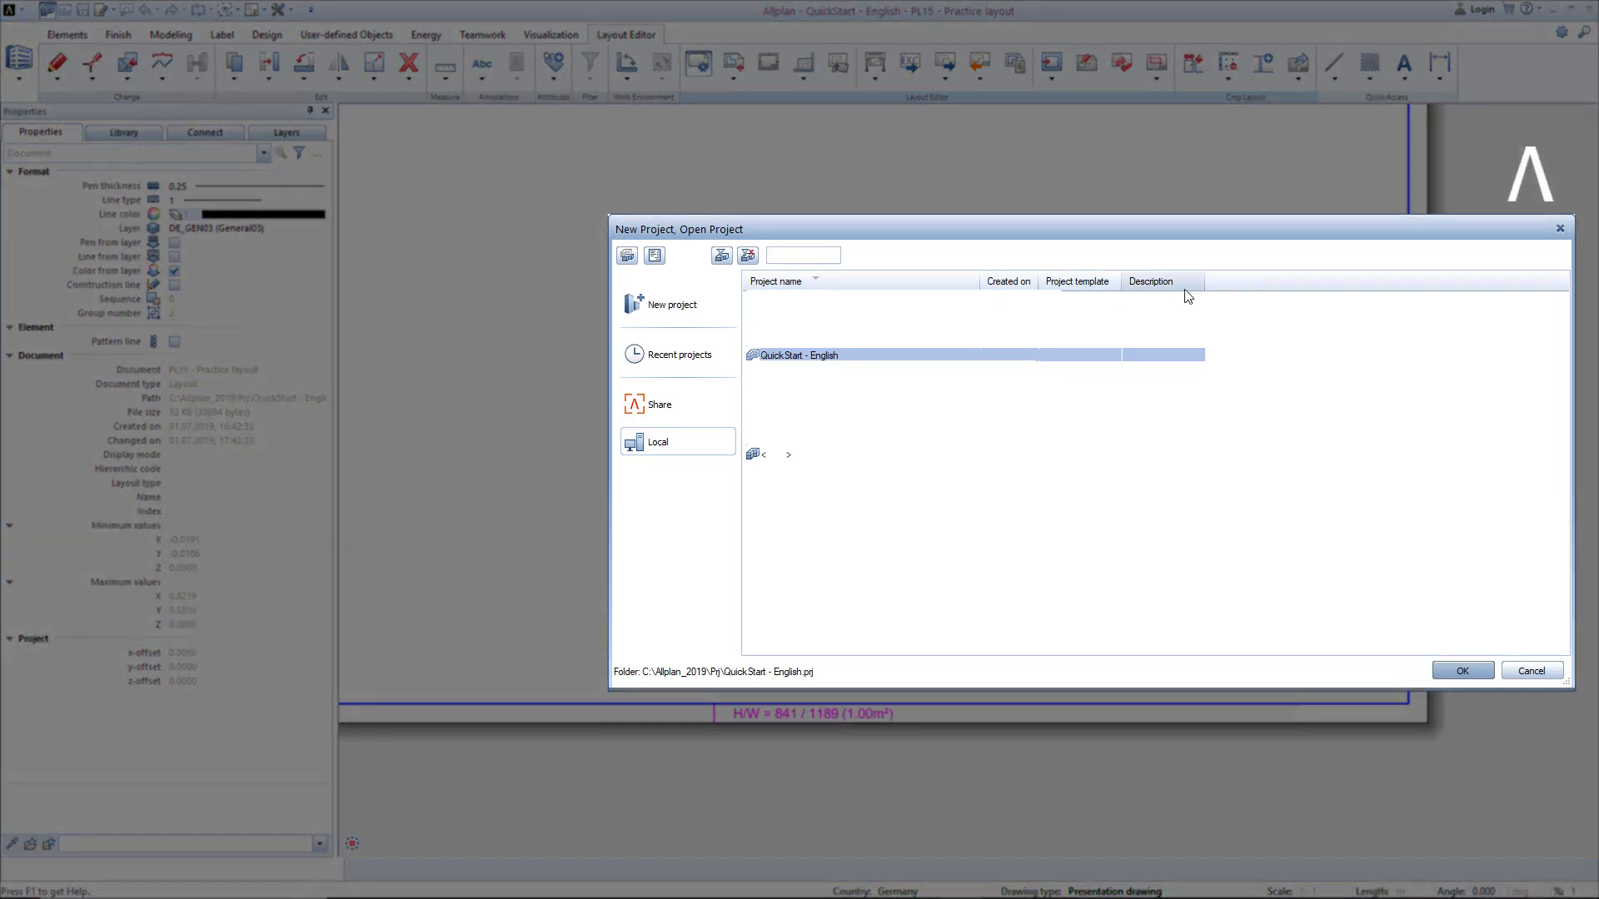
right_click(1236, 286)
left_click(1255, 301)
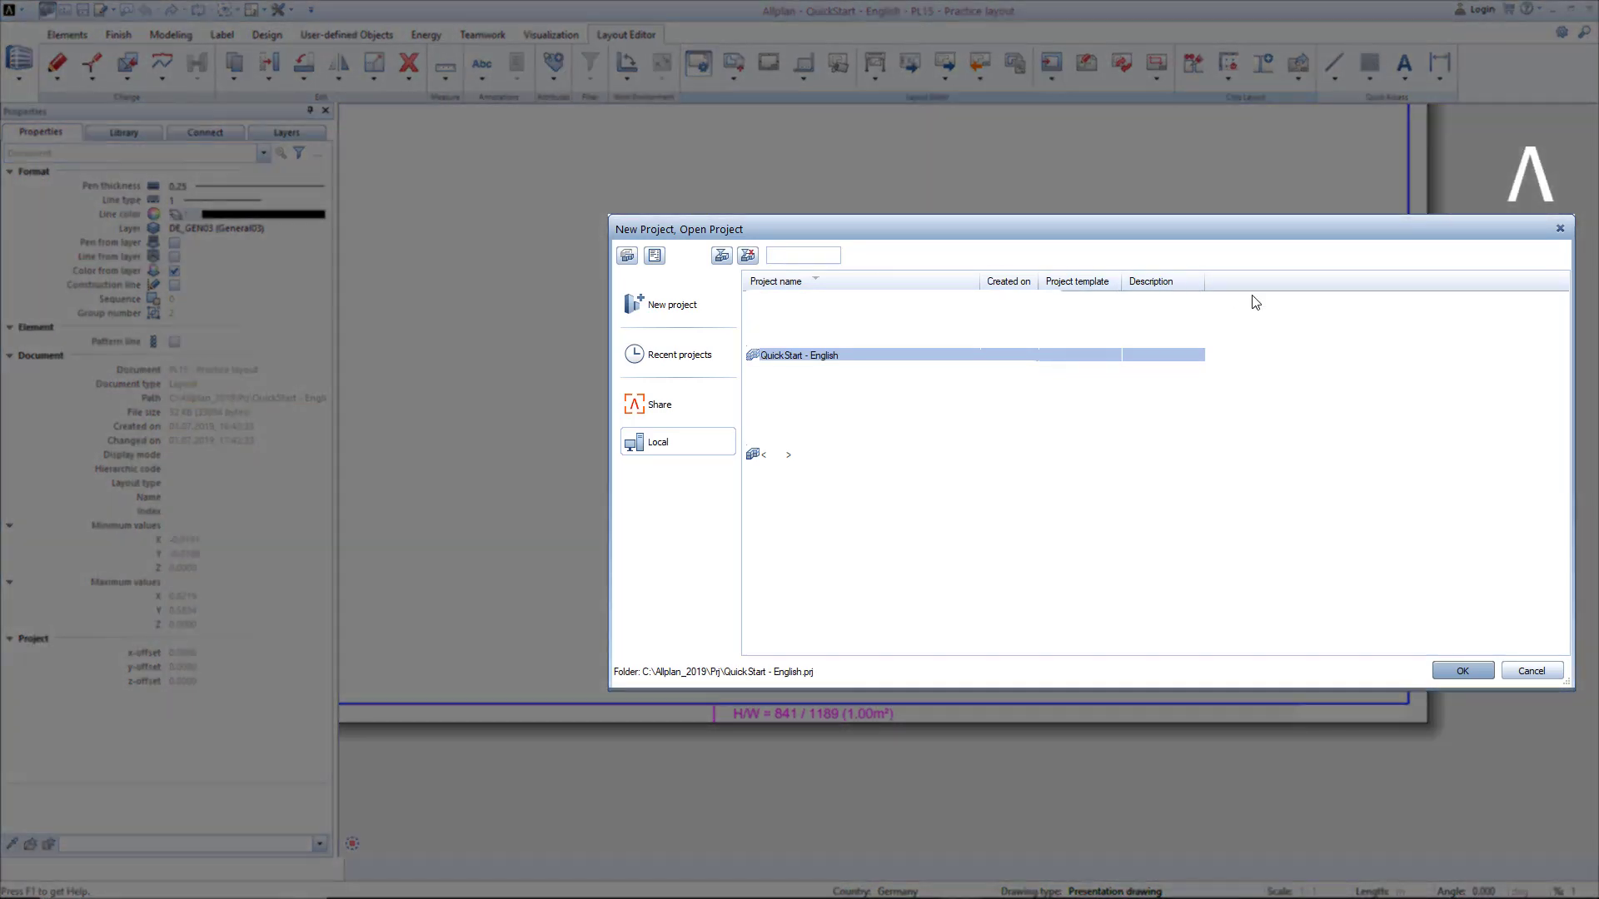
scroll(1140, 452, "down", 5)
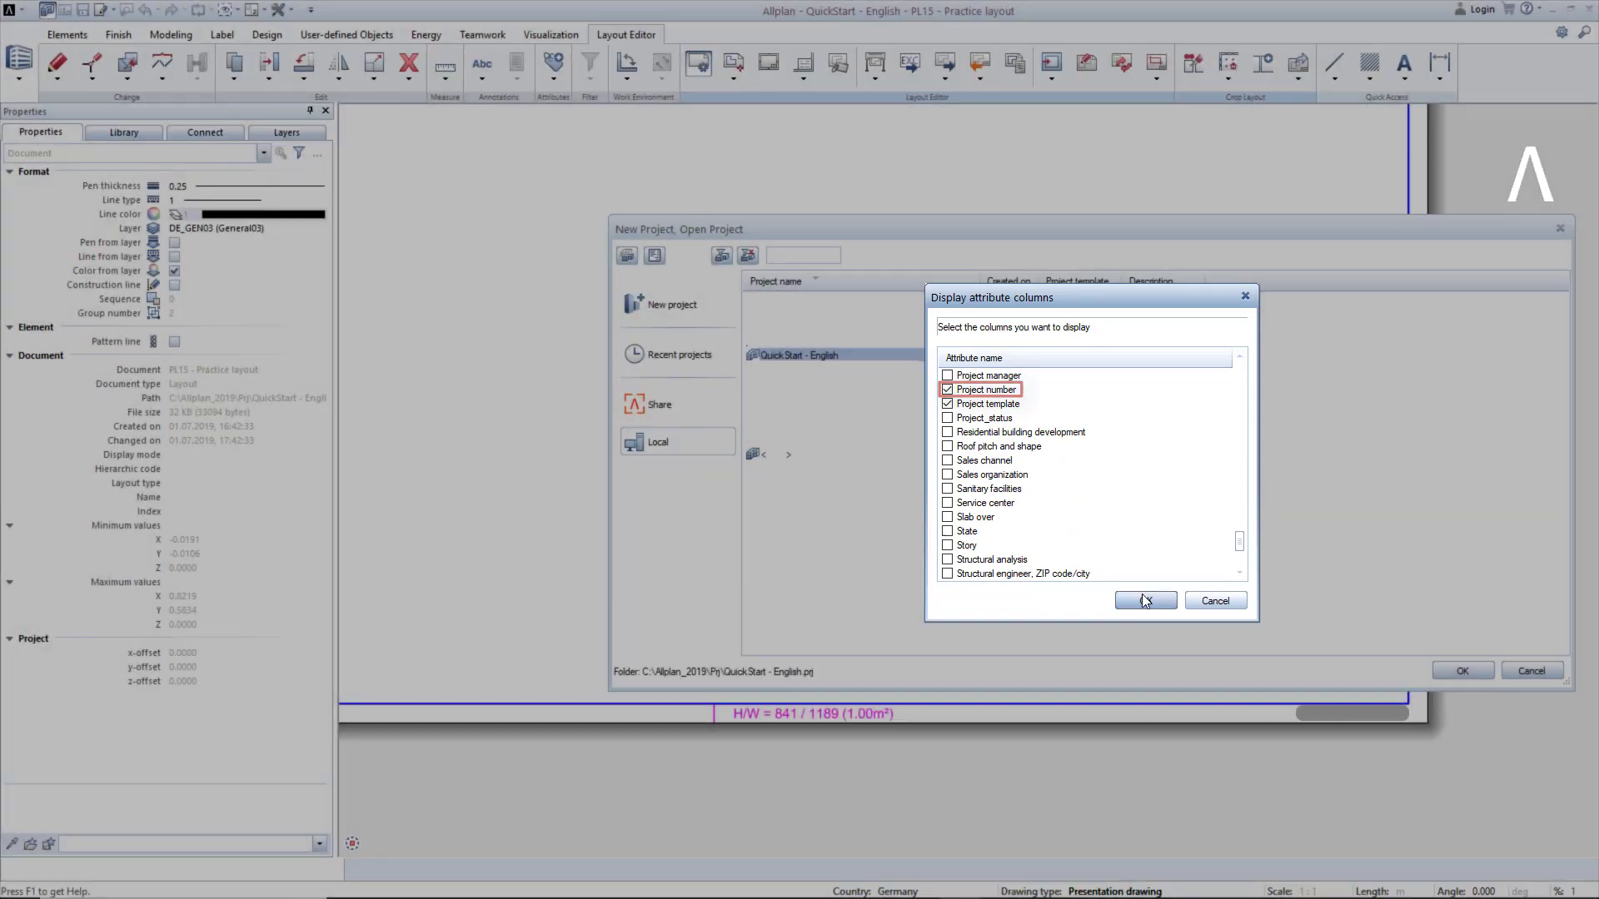
left_click(1144, 599)
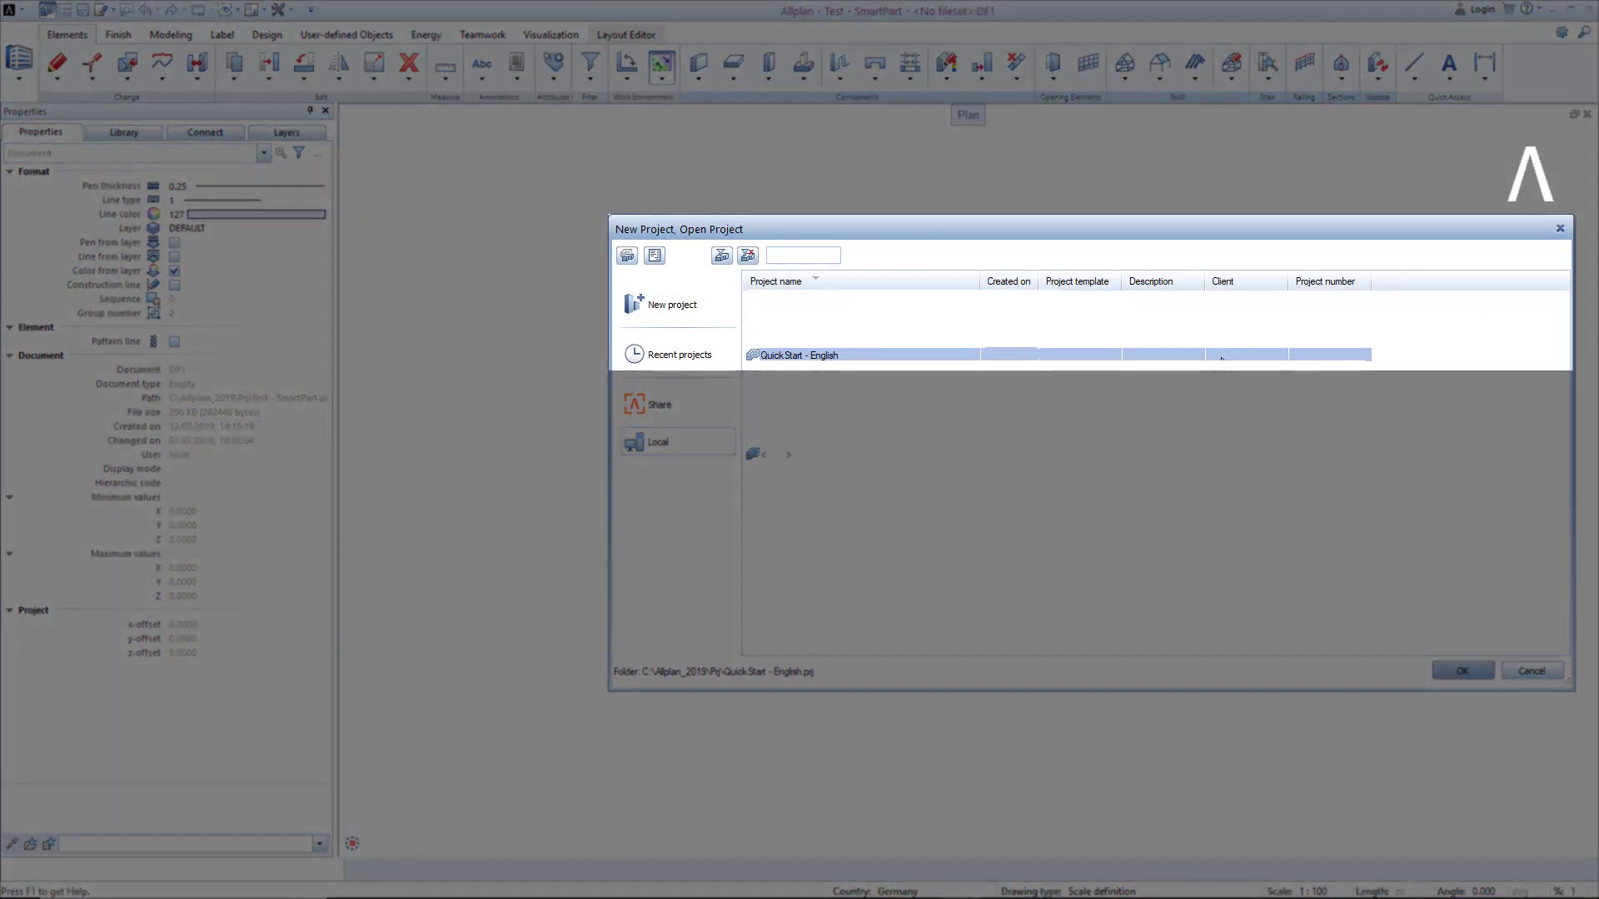
Step: Enter Allplan as client and 2019/8888 as project number for the QuickStart - English project, and open it
left_click(1223, 355)
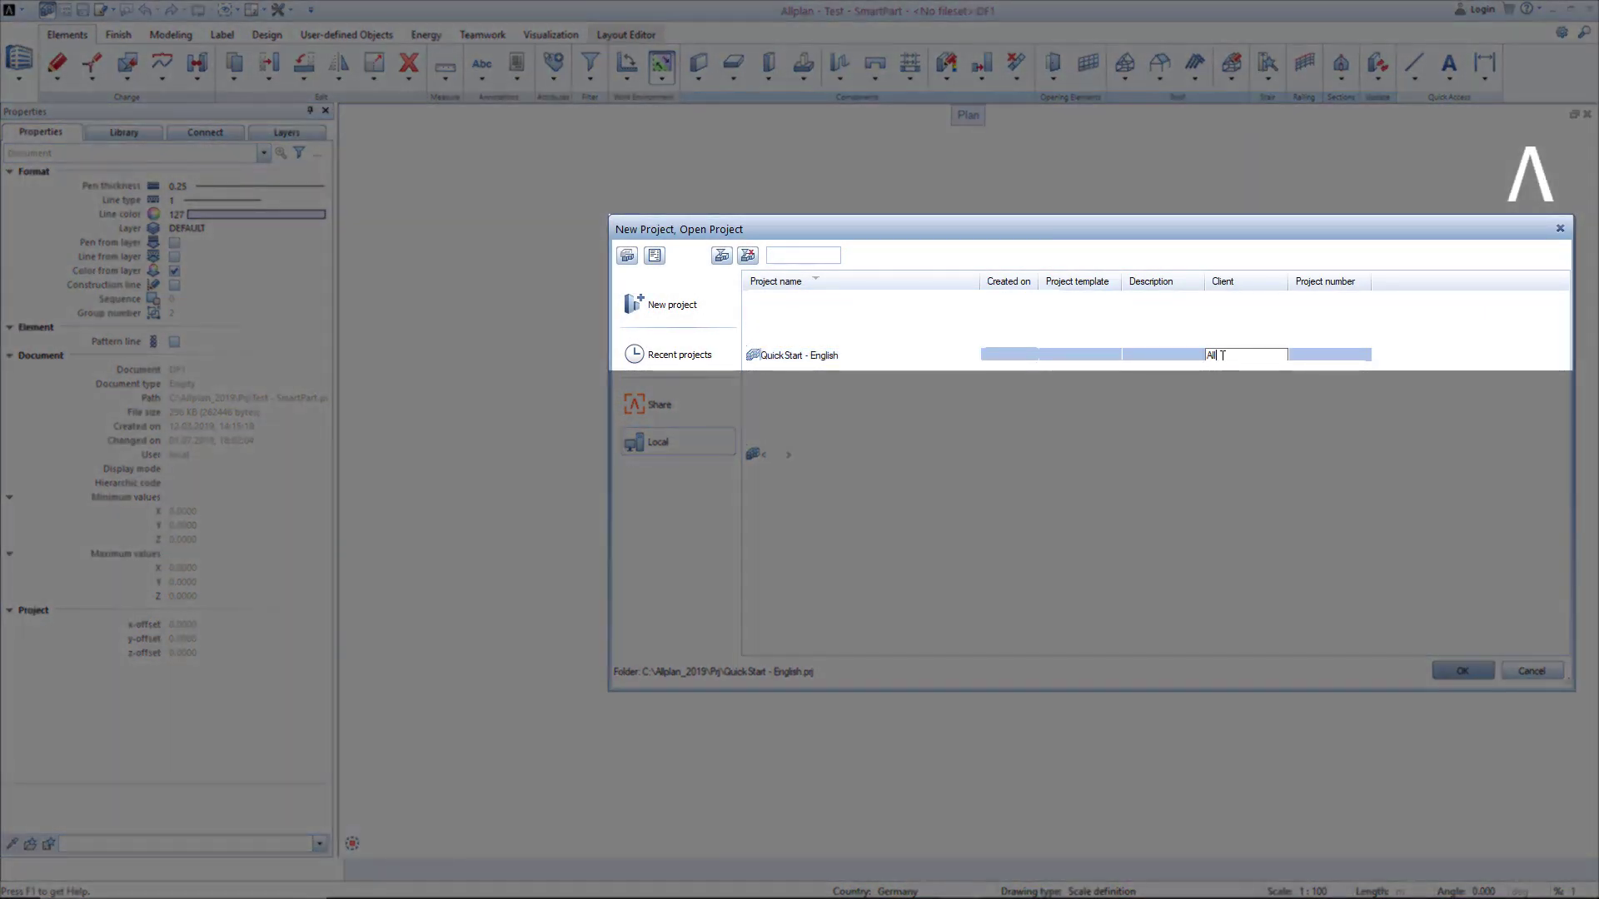
type("Allplan")
left_click(1311, 355)
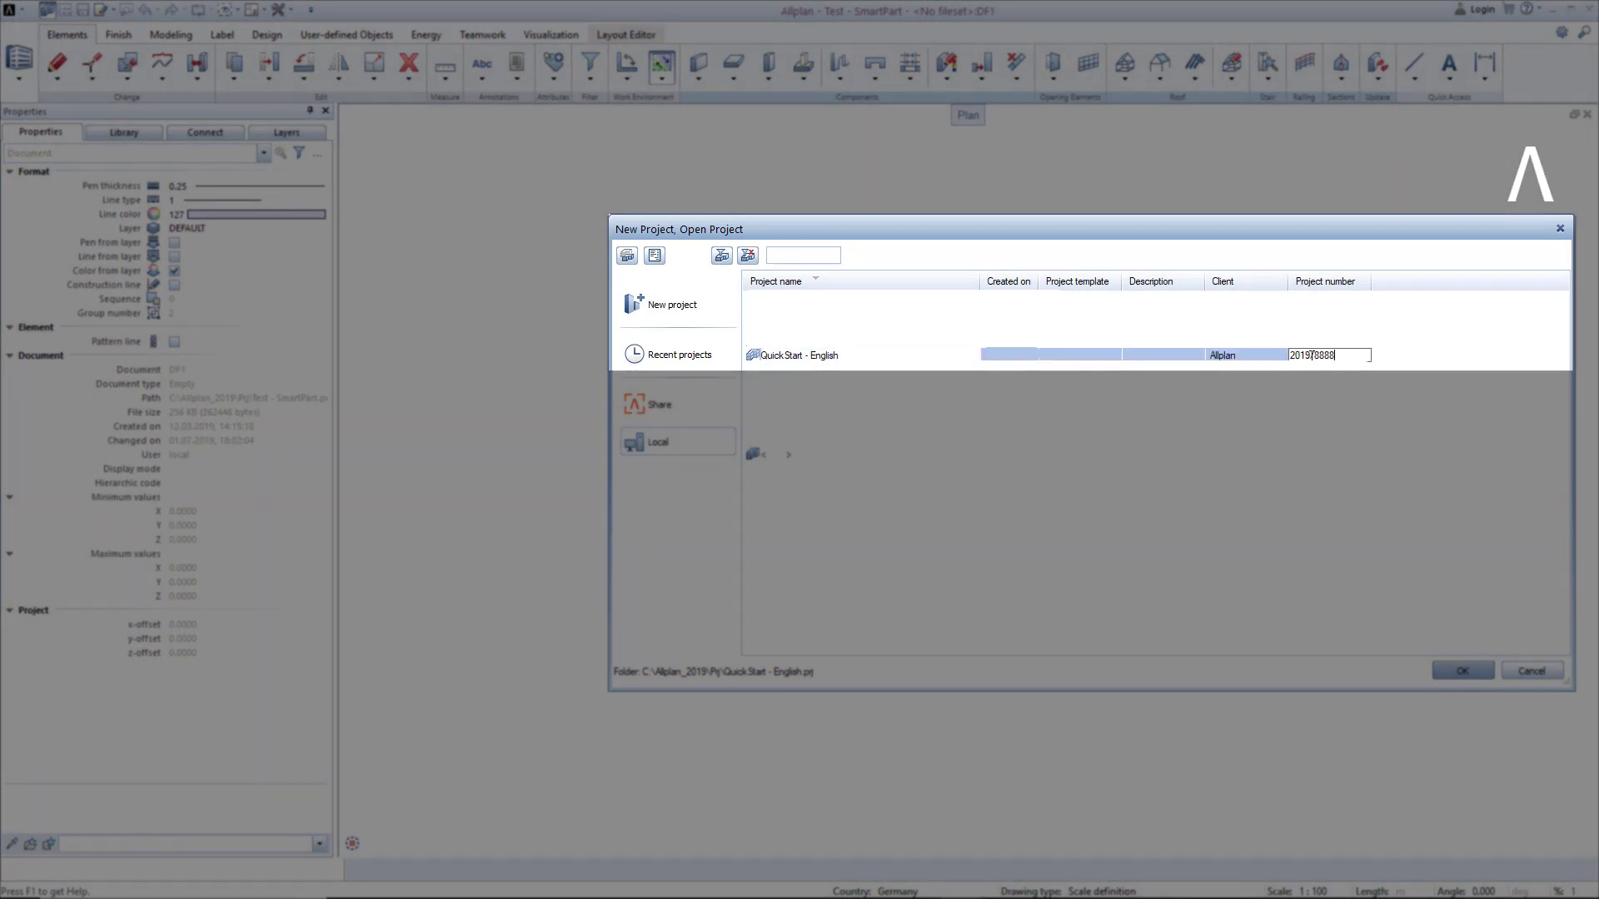
left_click(1462, 672)
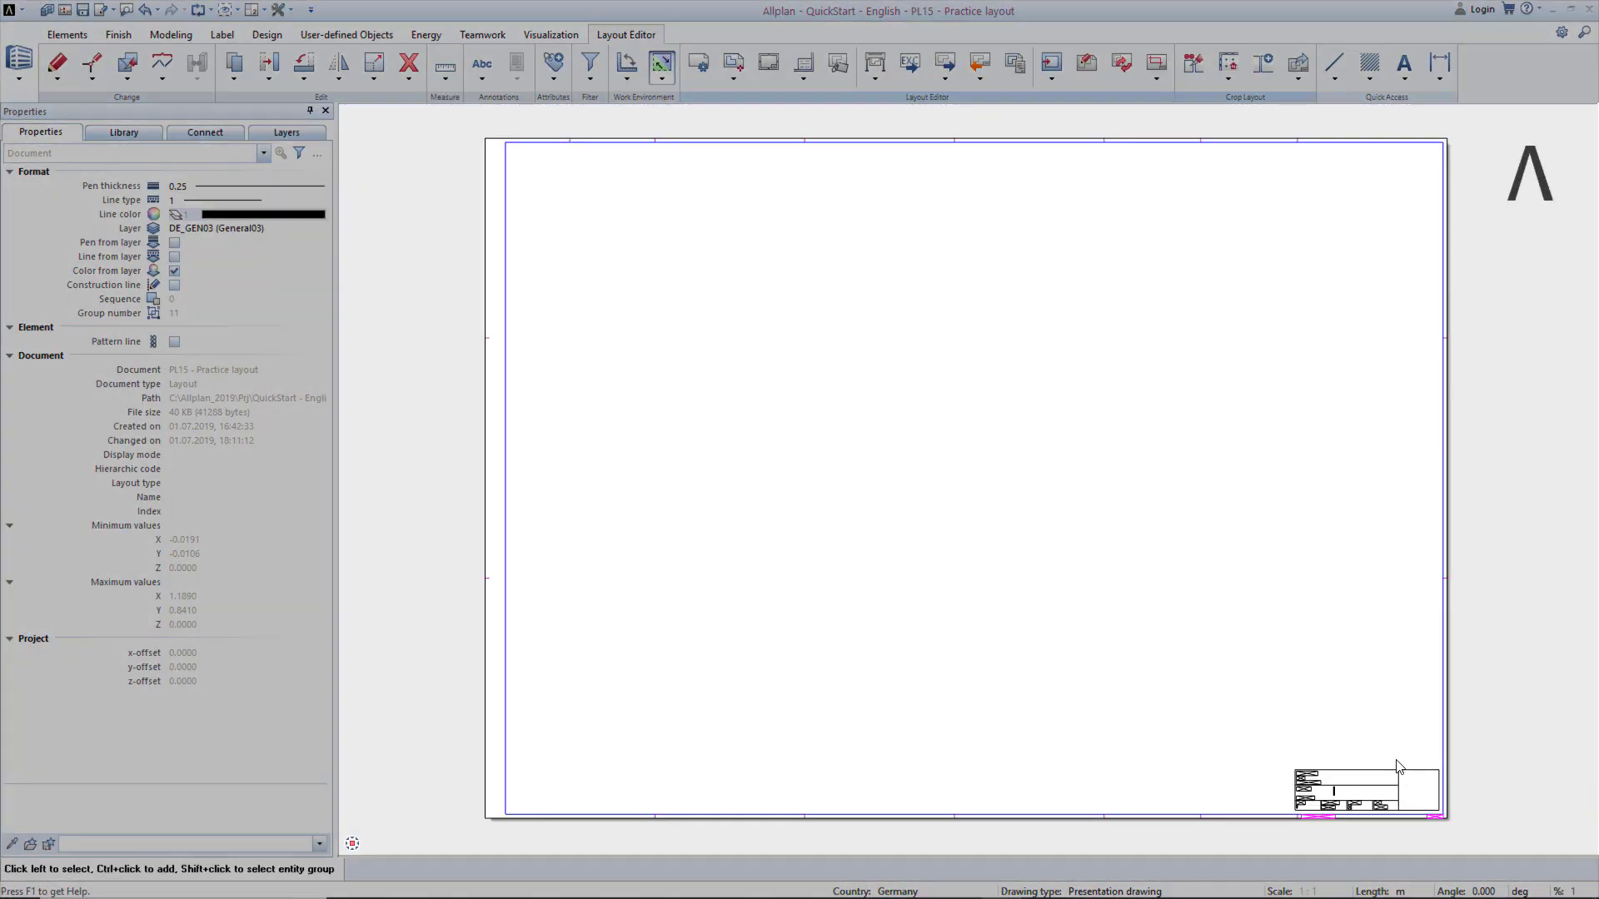
Step: Include layout 15 - Practice layout in the layout attributes table and set its scale to 1:100
scroll(1398, 766, "up", 3)
middle_click_drag(1370, 760, 968, 410)
scroll(969, 409, "up", 2)
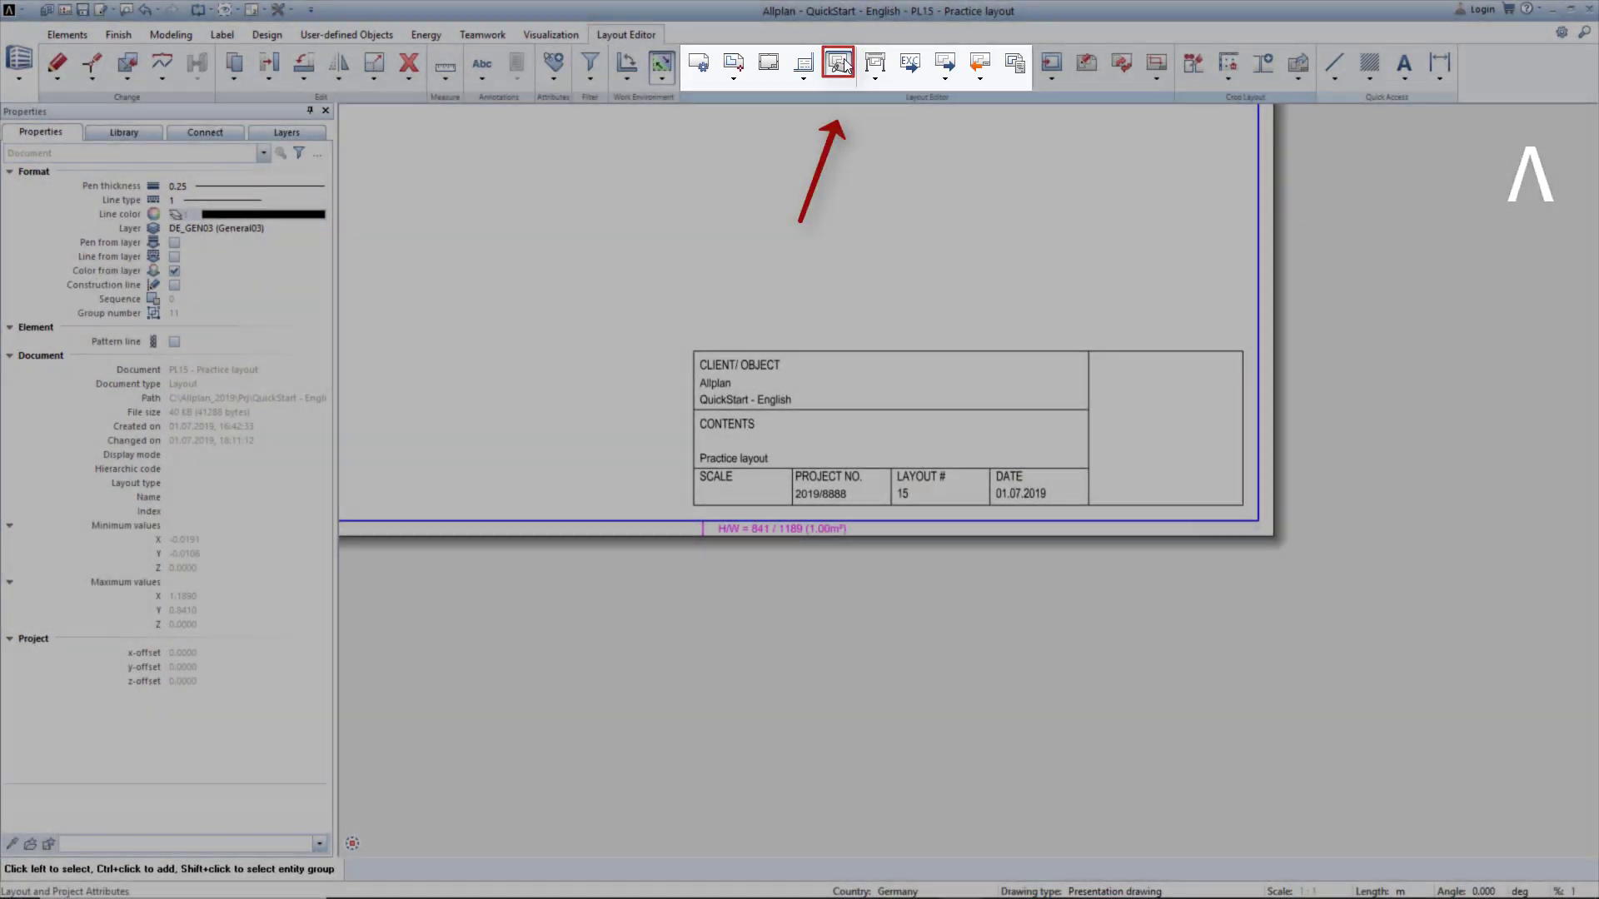
left_click(840, 64)
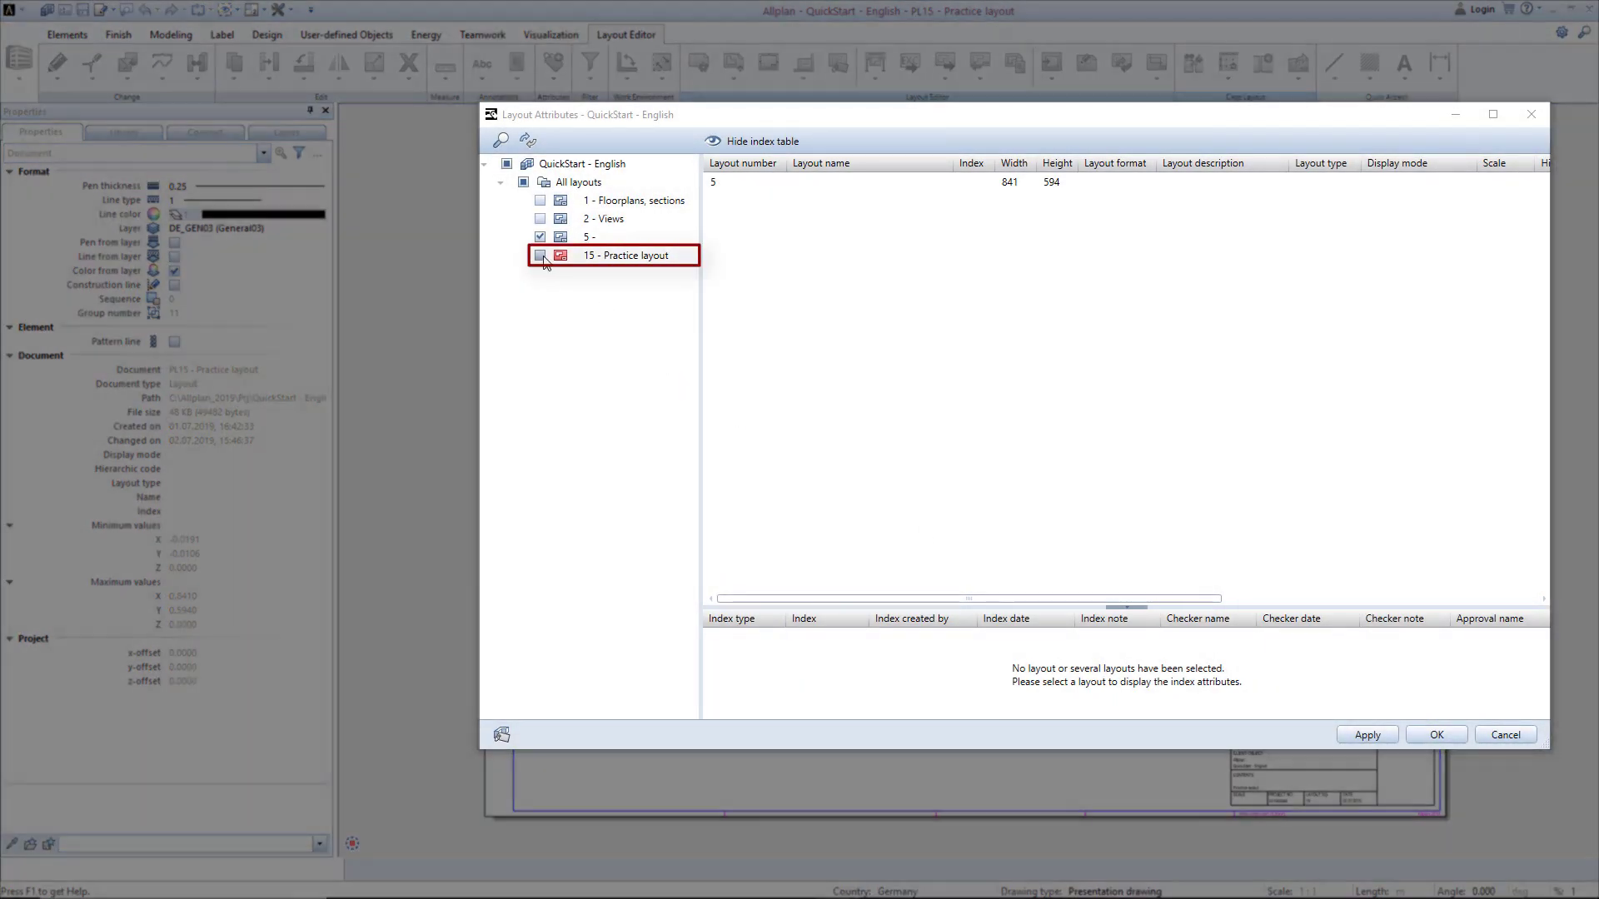
left_click(539, 256)
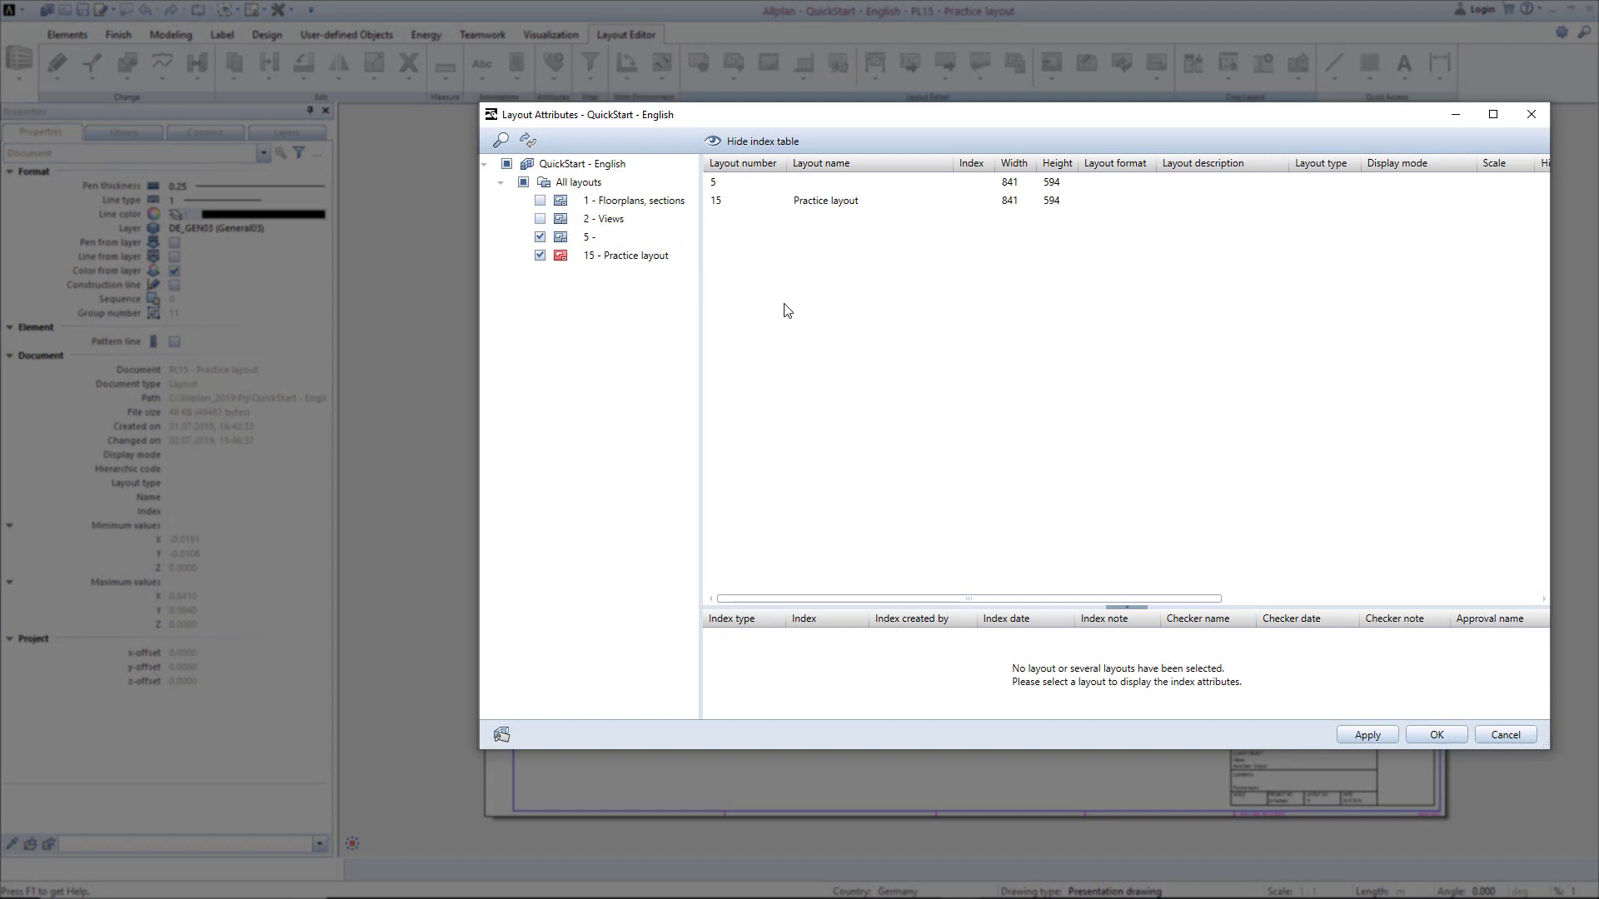
left_click(822, 204)
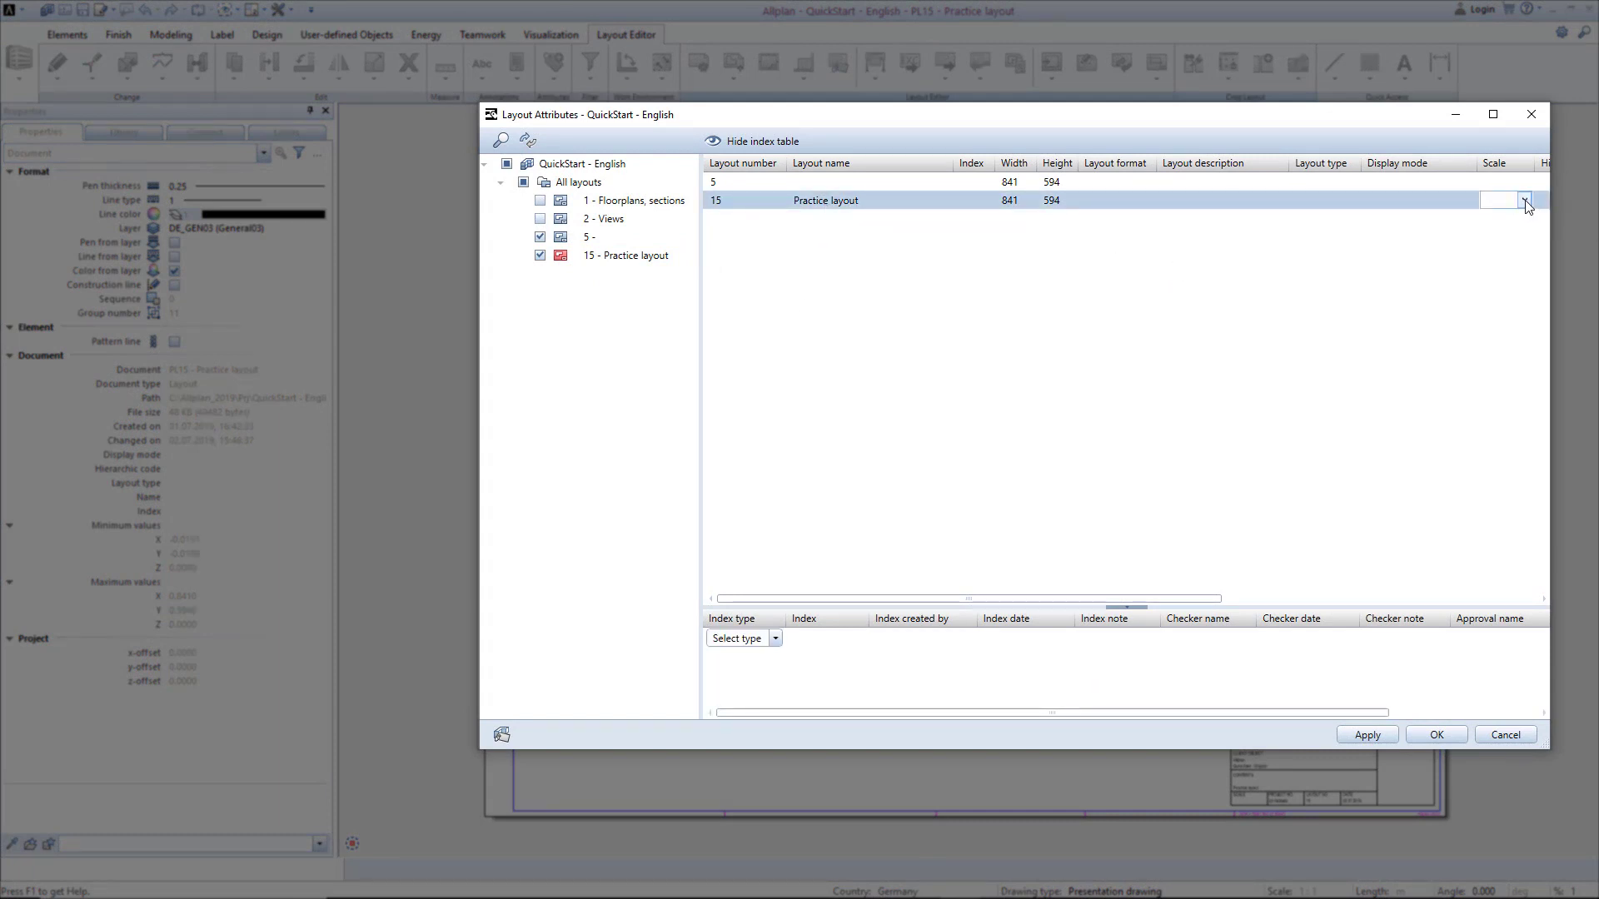
left_click(1524, 202)
left_click(1502, 248)
Step: Enter "own category" as the Practice layout's description, set its layout type to Design drawing, and apply the attributes
left_click(1233, 199)
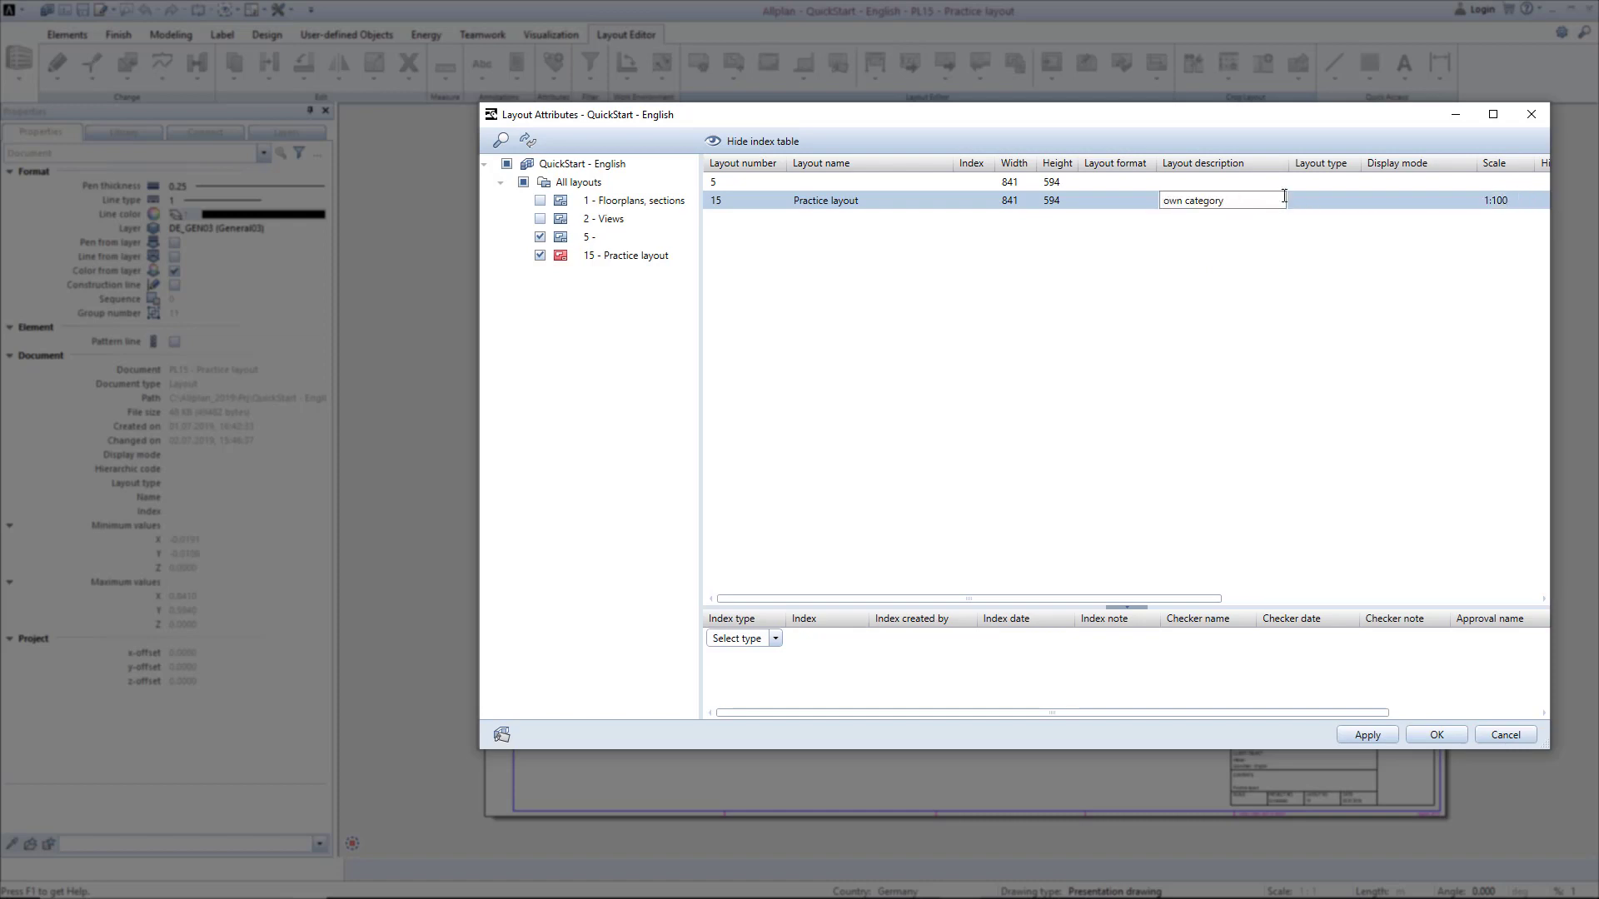
left_click(1314, 203)
left_click(1352, 201)
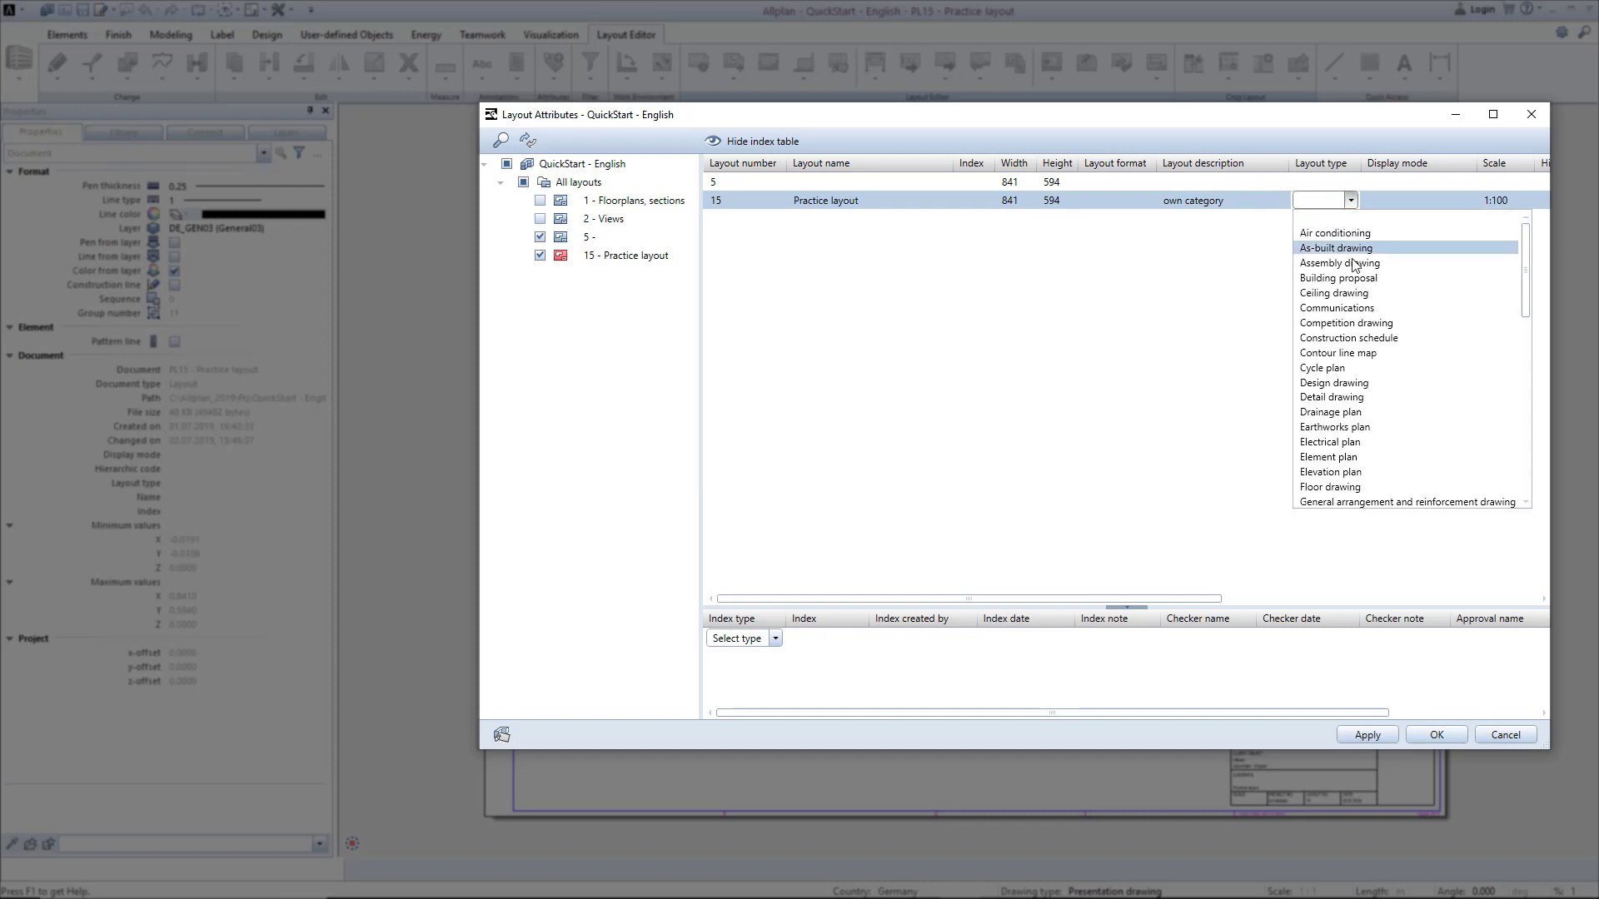
left_click(1337, 383)
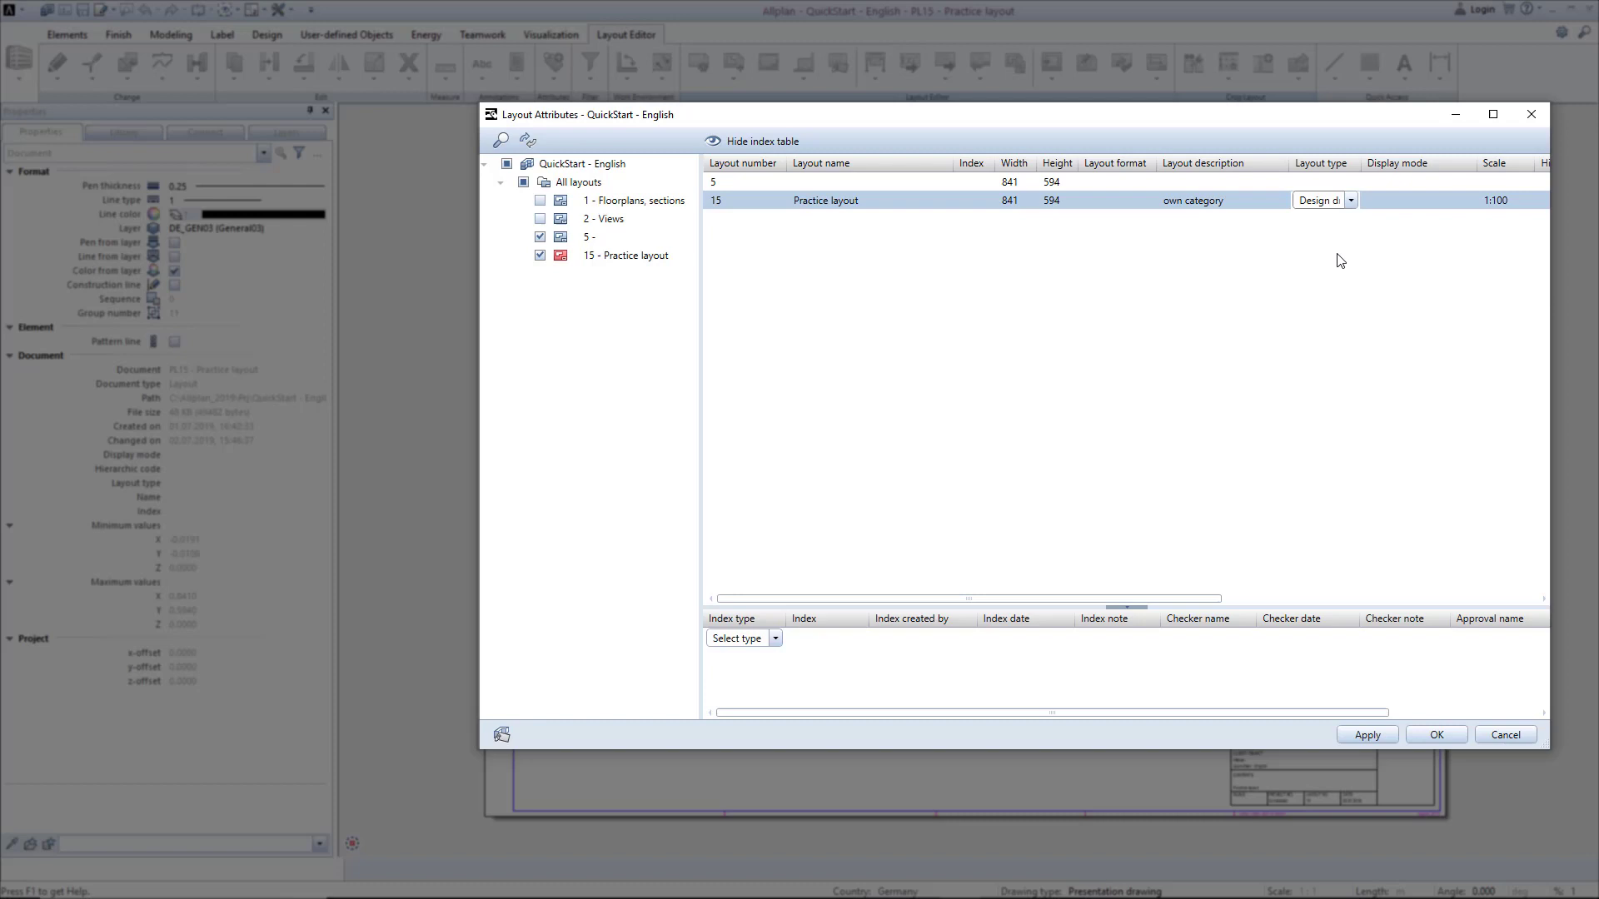
right_click(1248, 165)
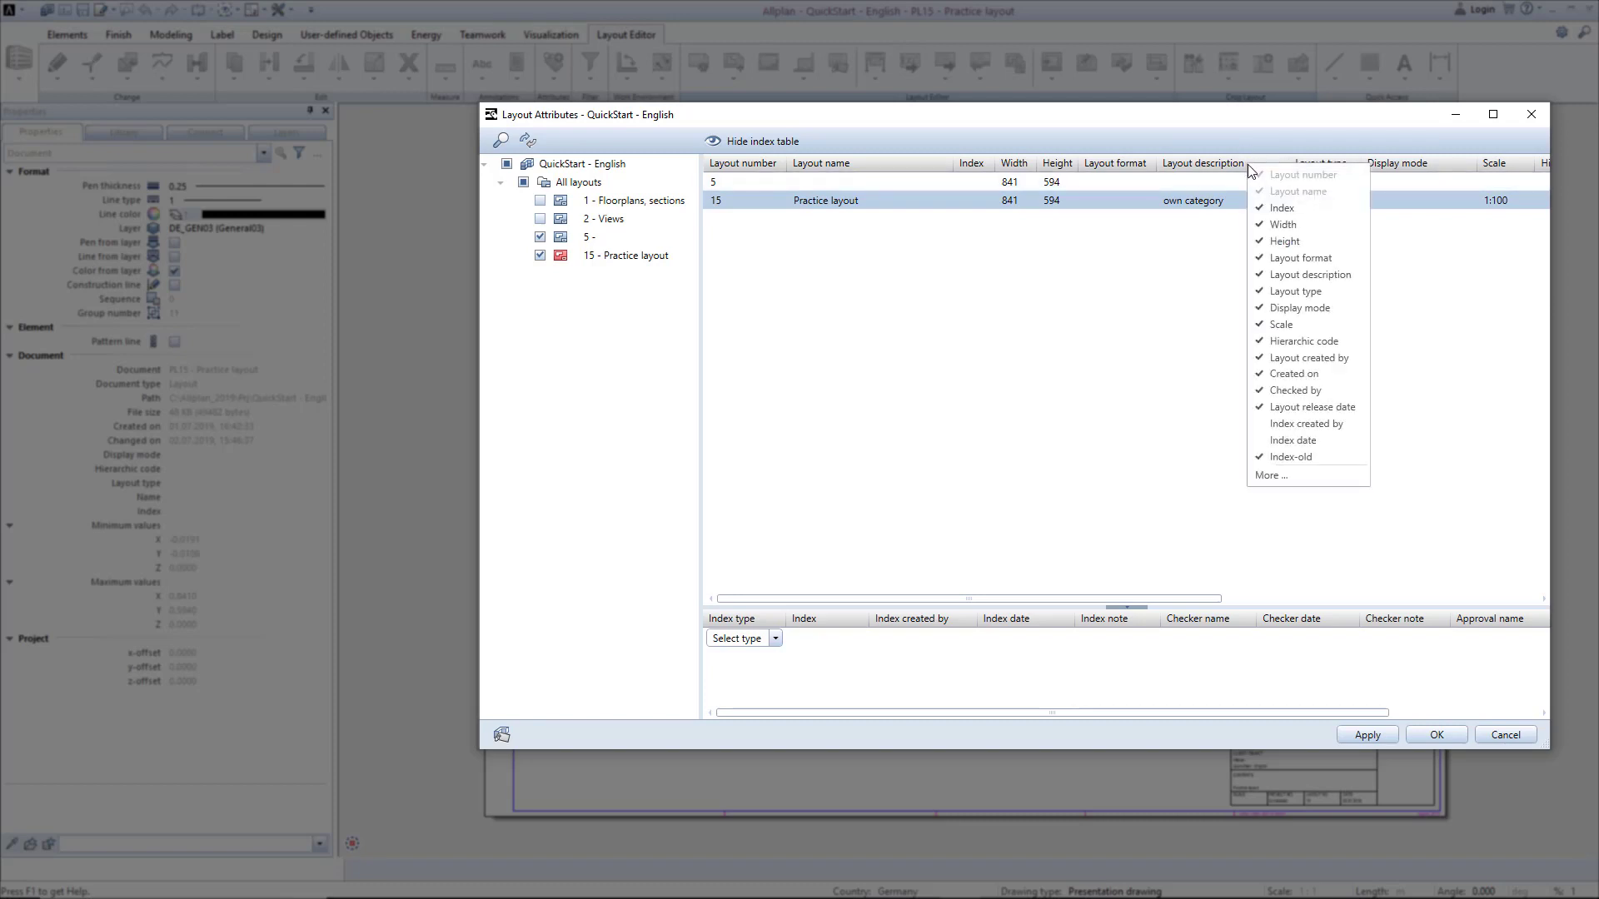
left_click(1367, 735)
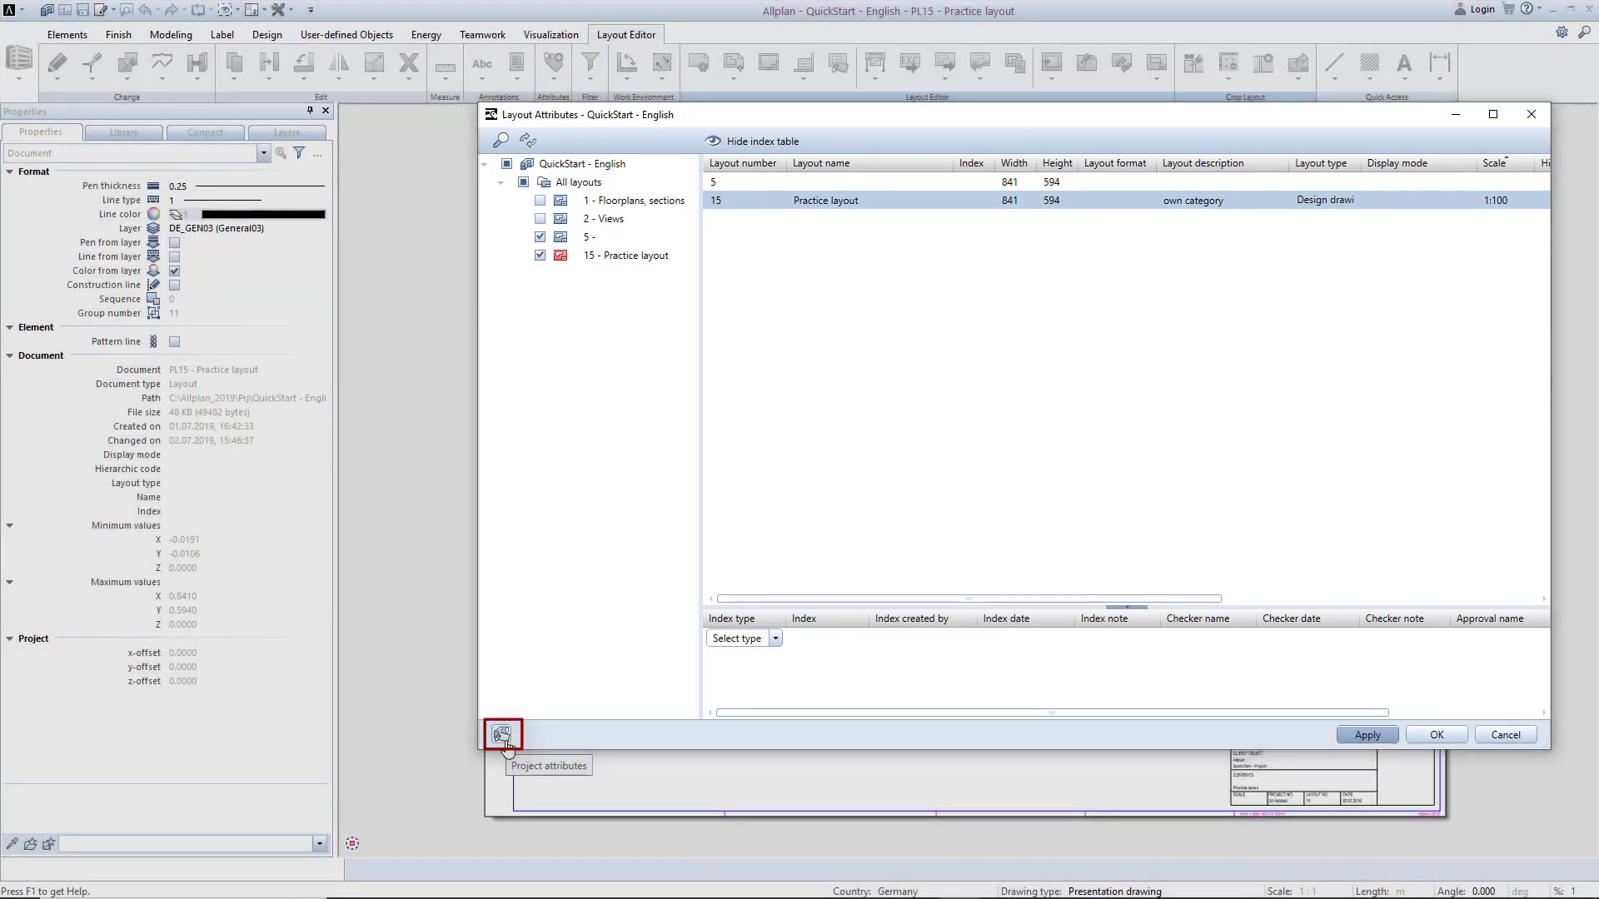
Step: Review the project attributes without changing them and accept the layout attributes
left_click(503, 736)
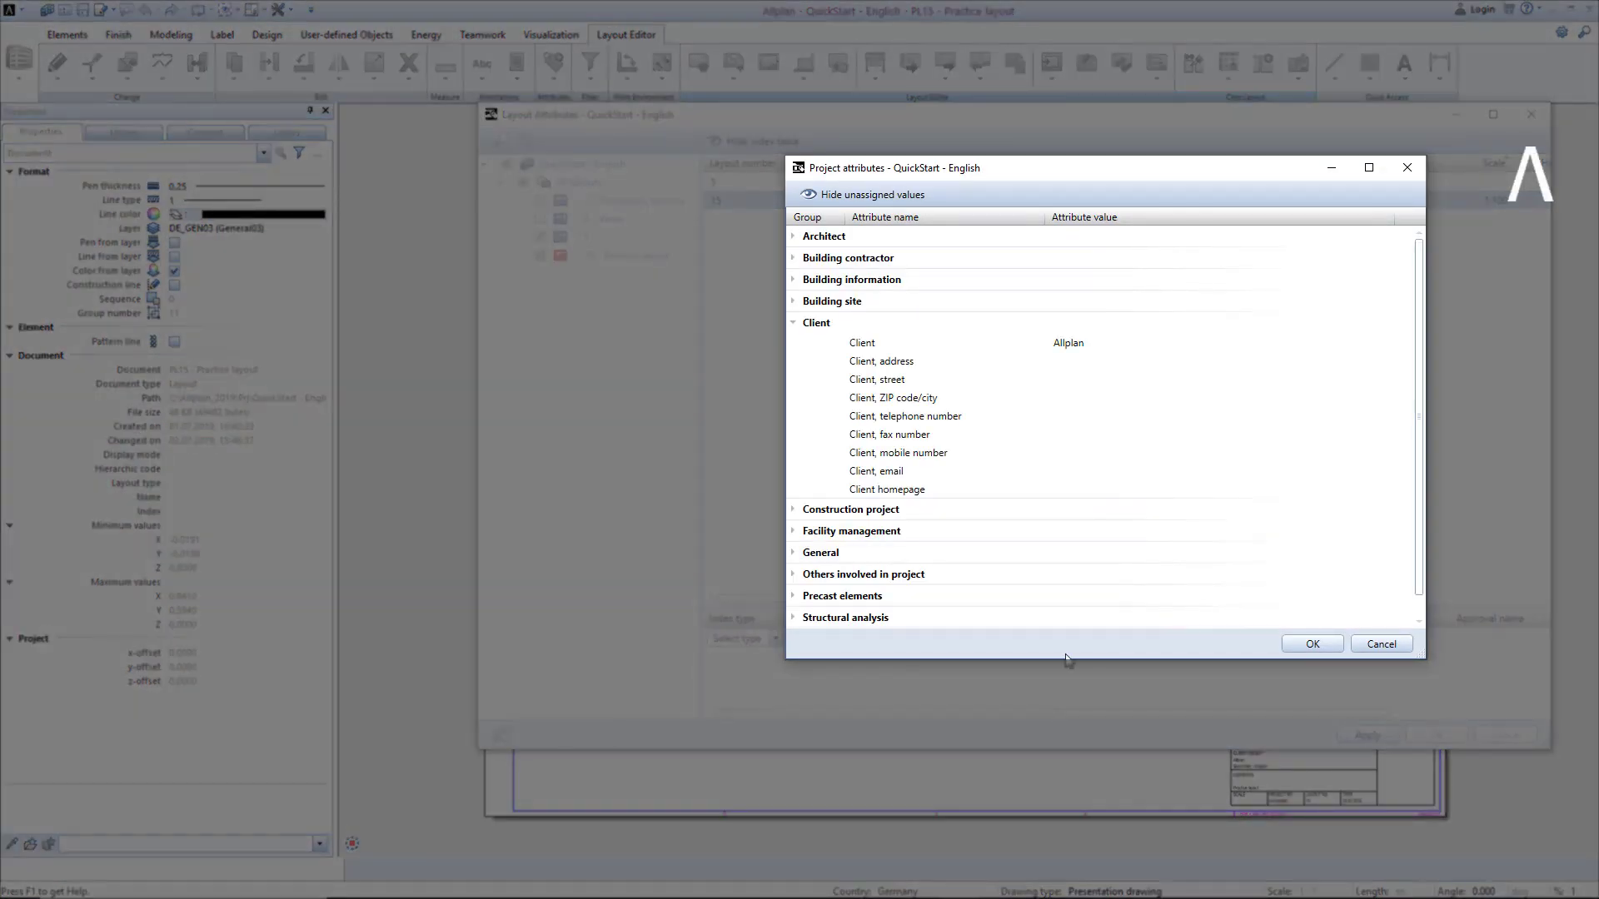
left_click(1376, 643)
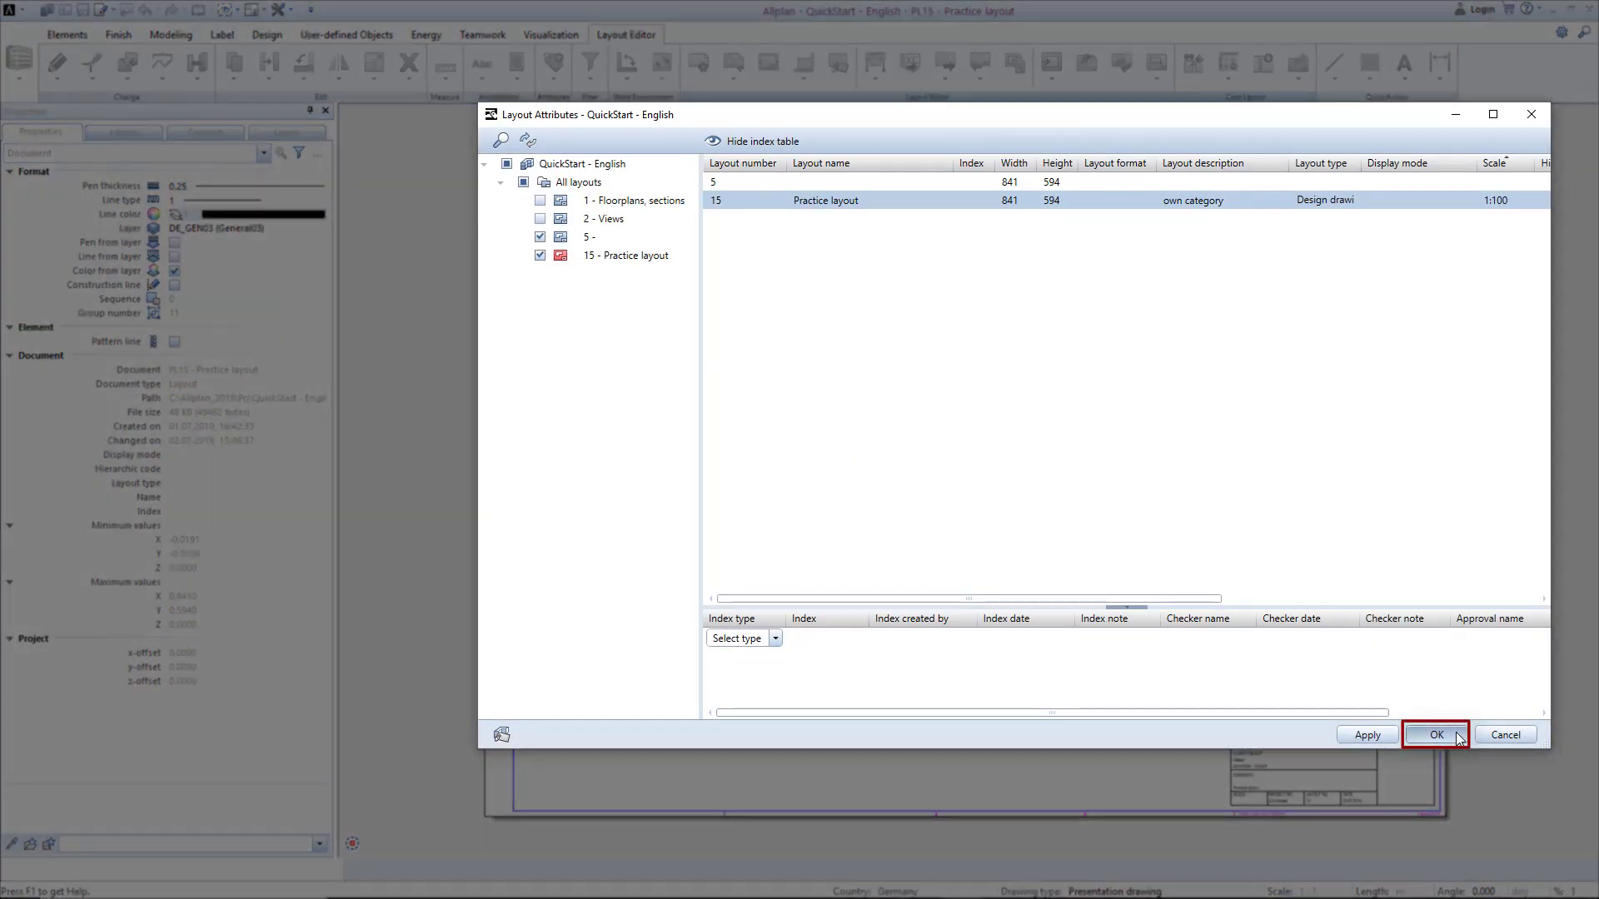
left_click(1436, 735)
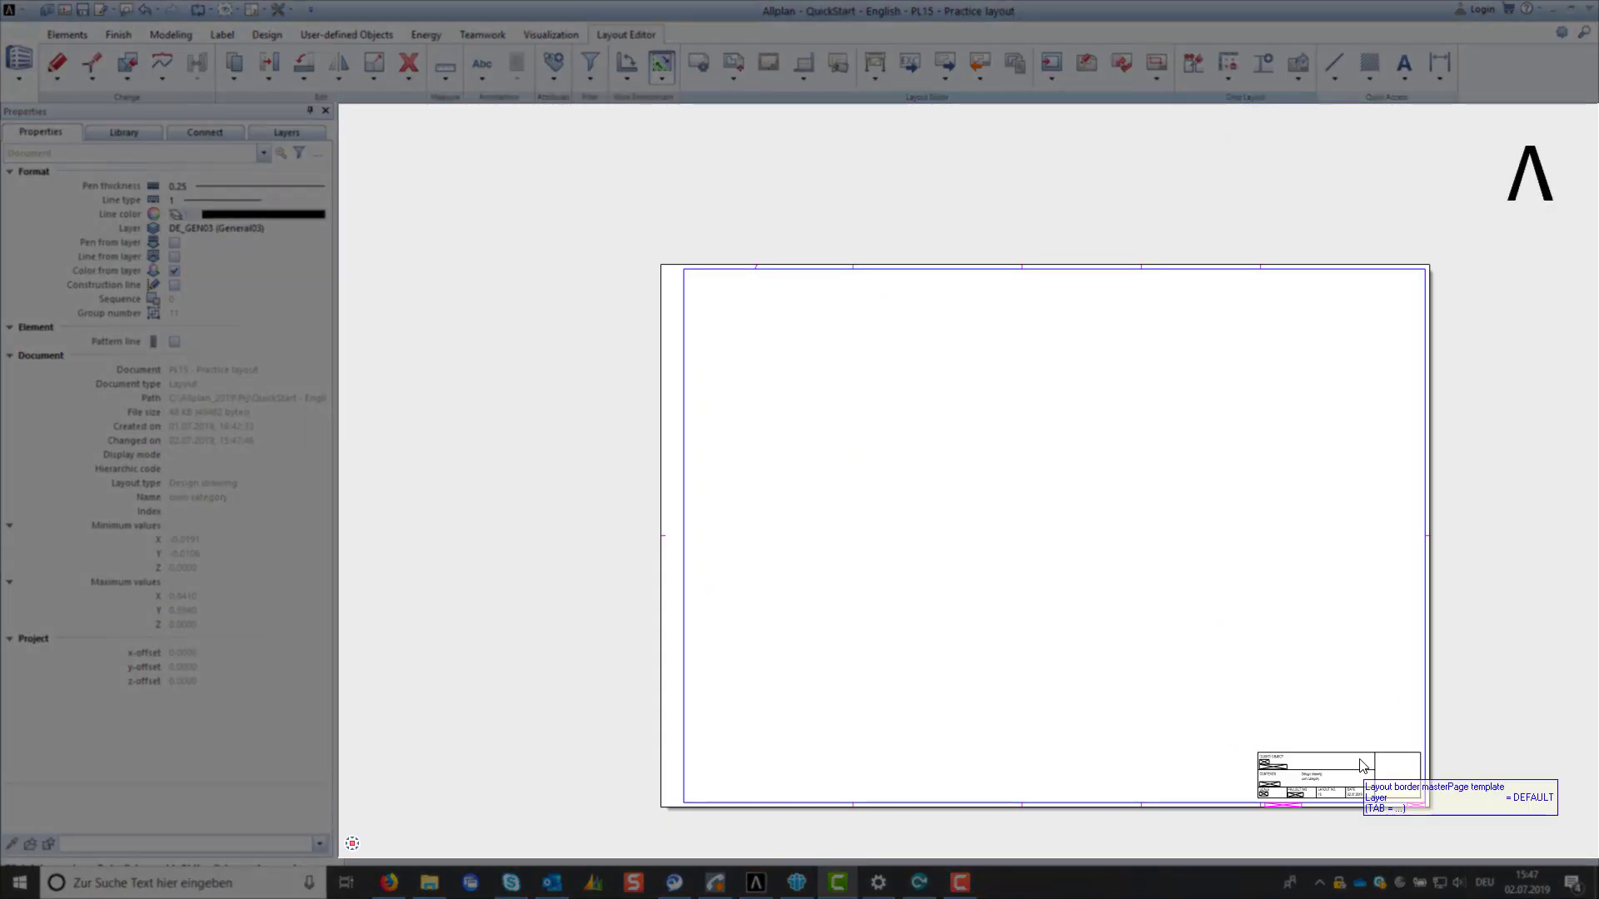
Step: Choose drawing file 112 Basement from the building structure as the layout element to insert
middle_click_drag(1337, 736, 1160, 565)
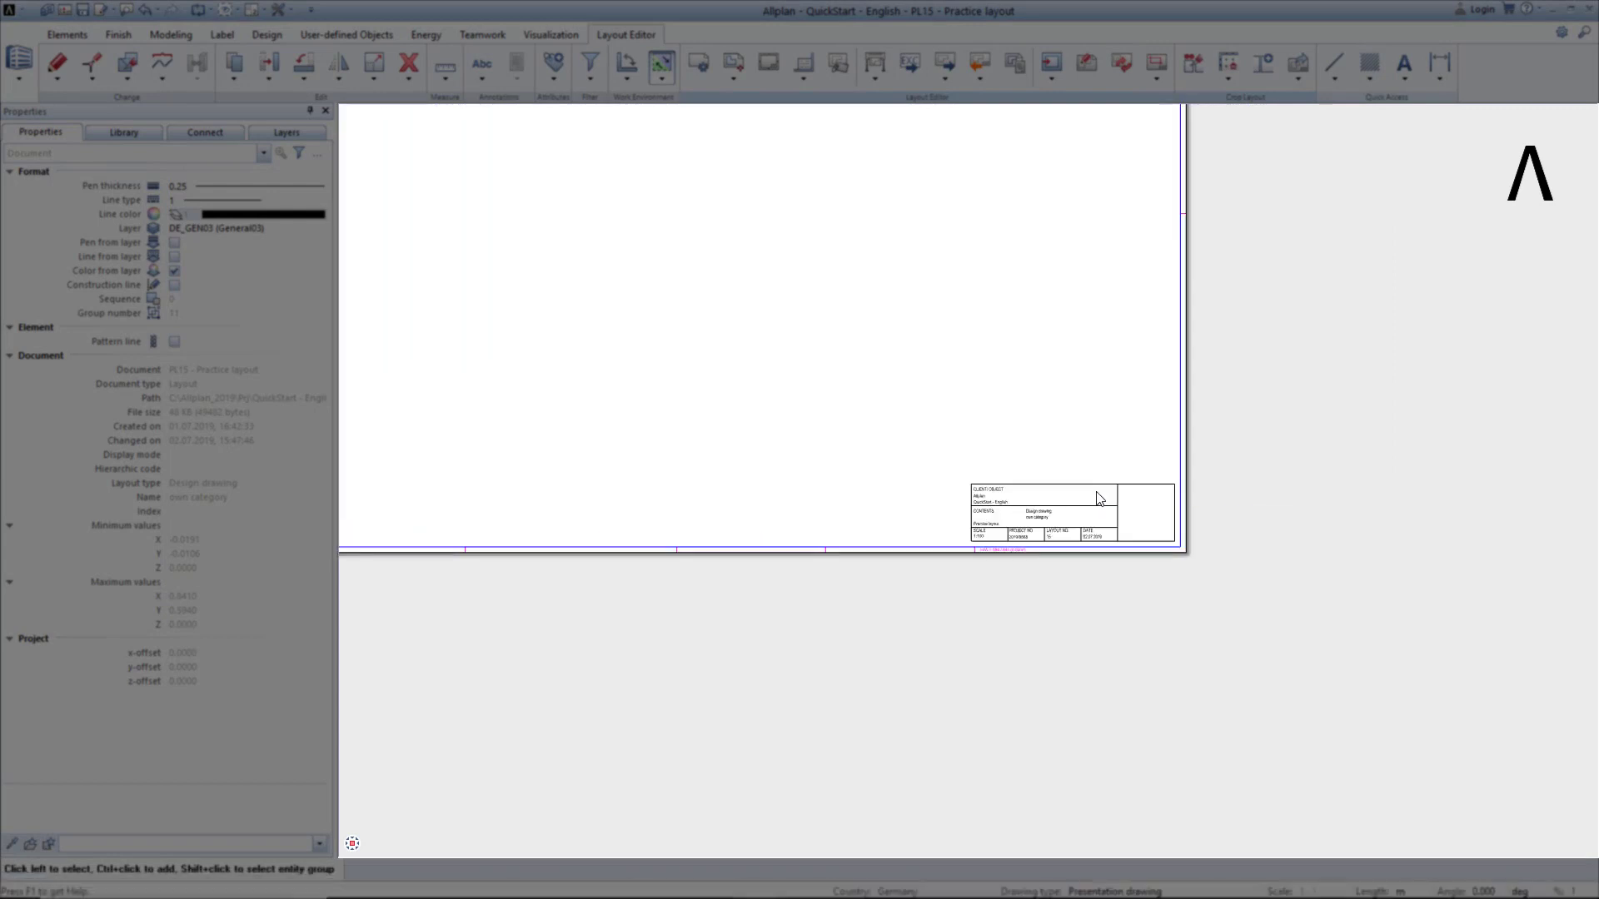
scroll(1099, 500, "up", 5)
middle_click_drag(1036, 588, 1040, 545)
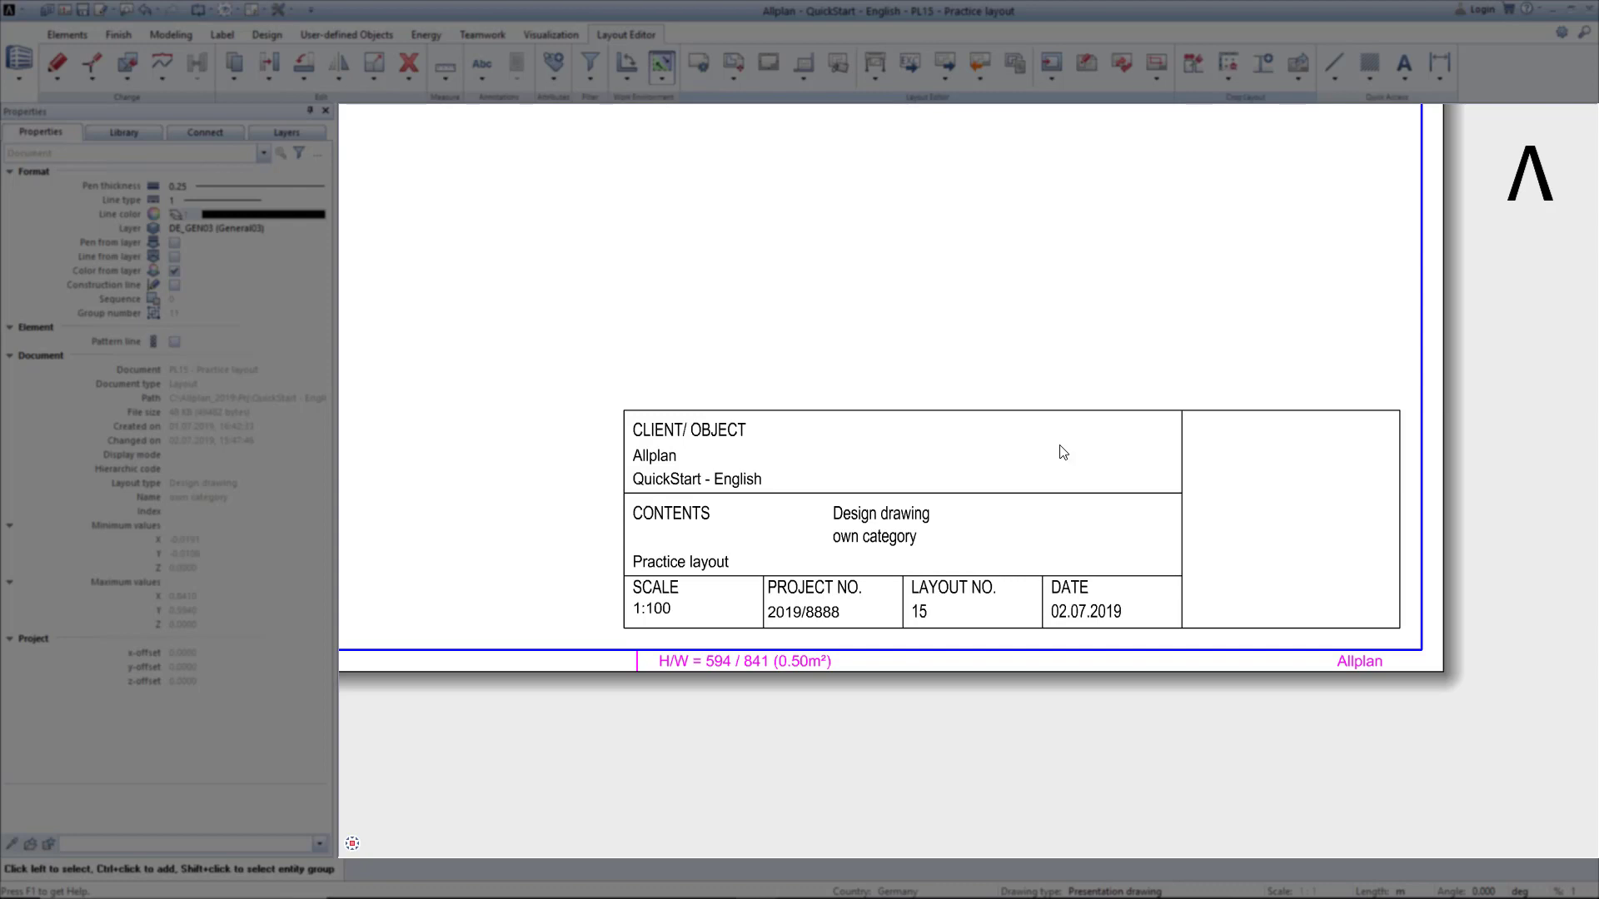
scroll(920, 346, "down", 5)
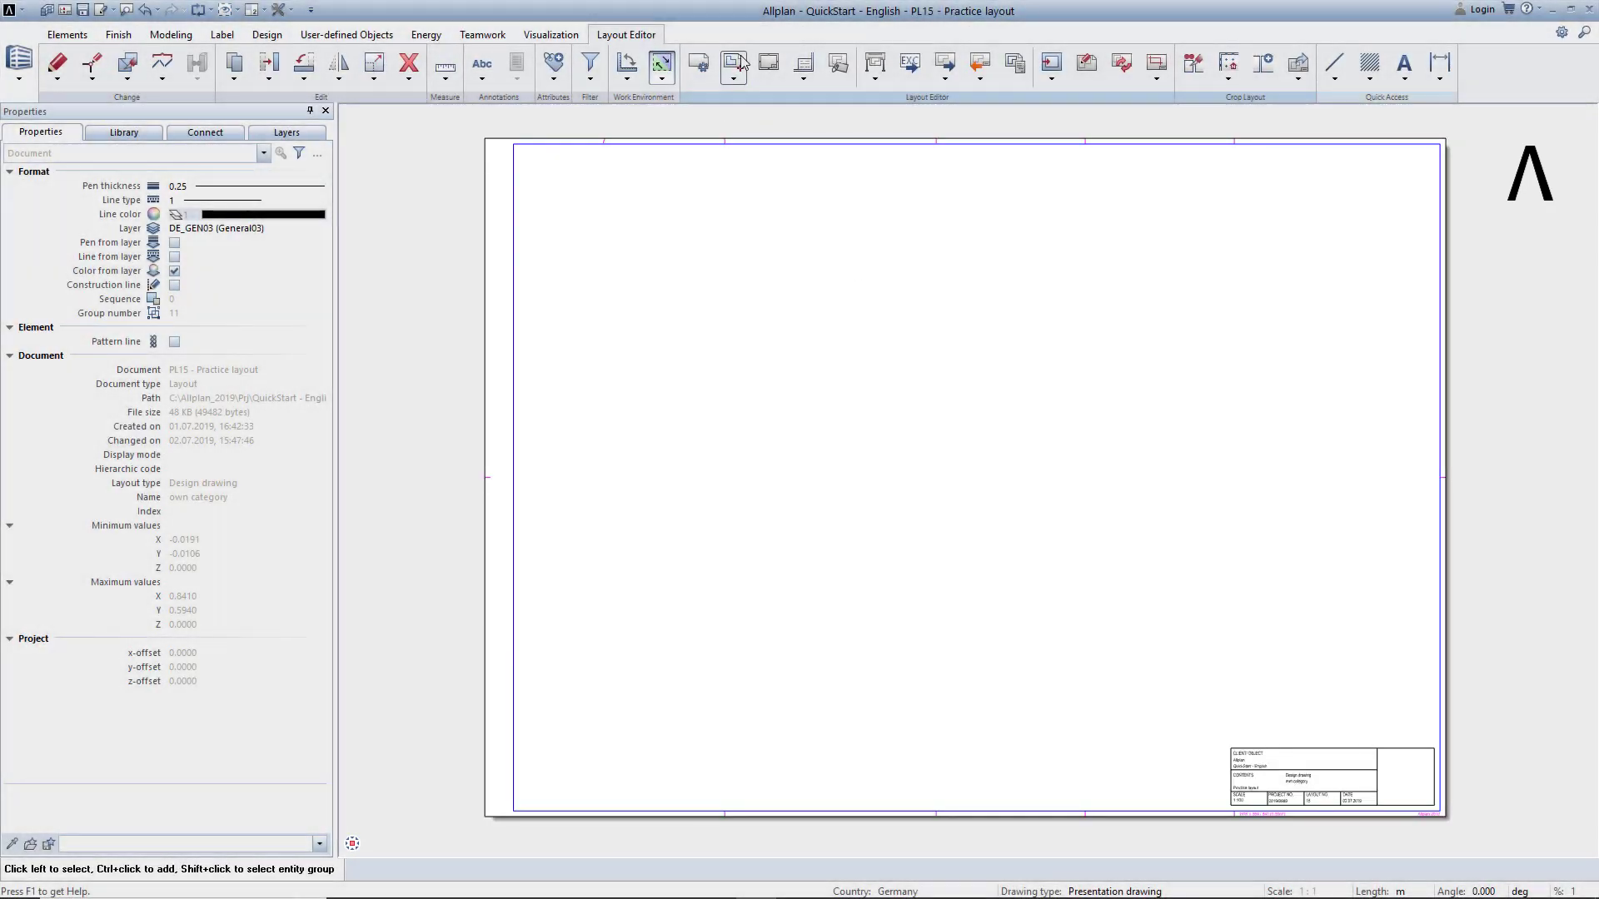
left_click(733, 64)
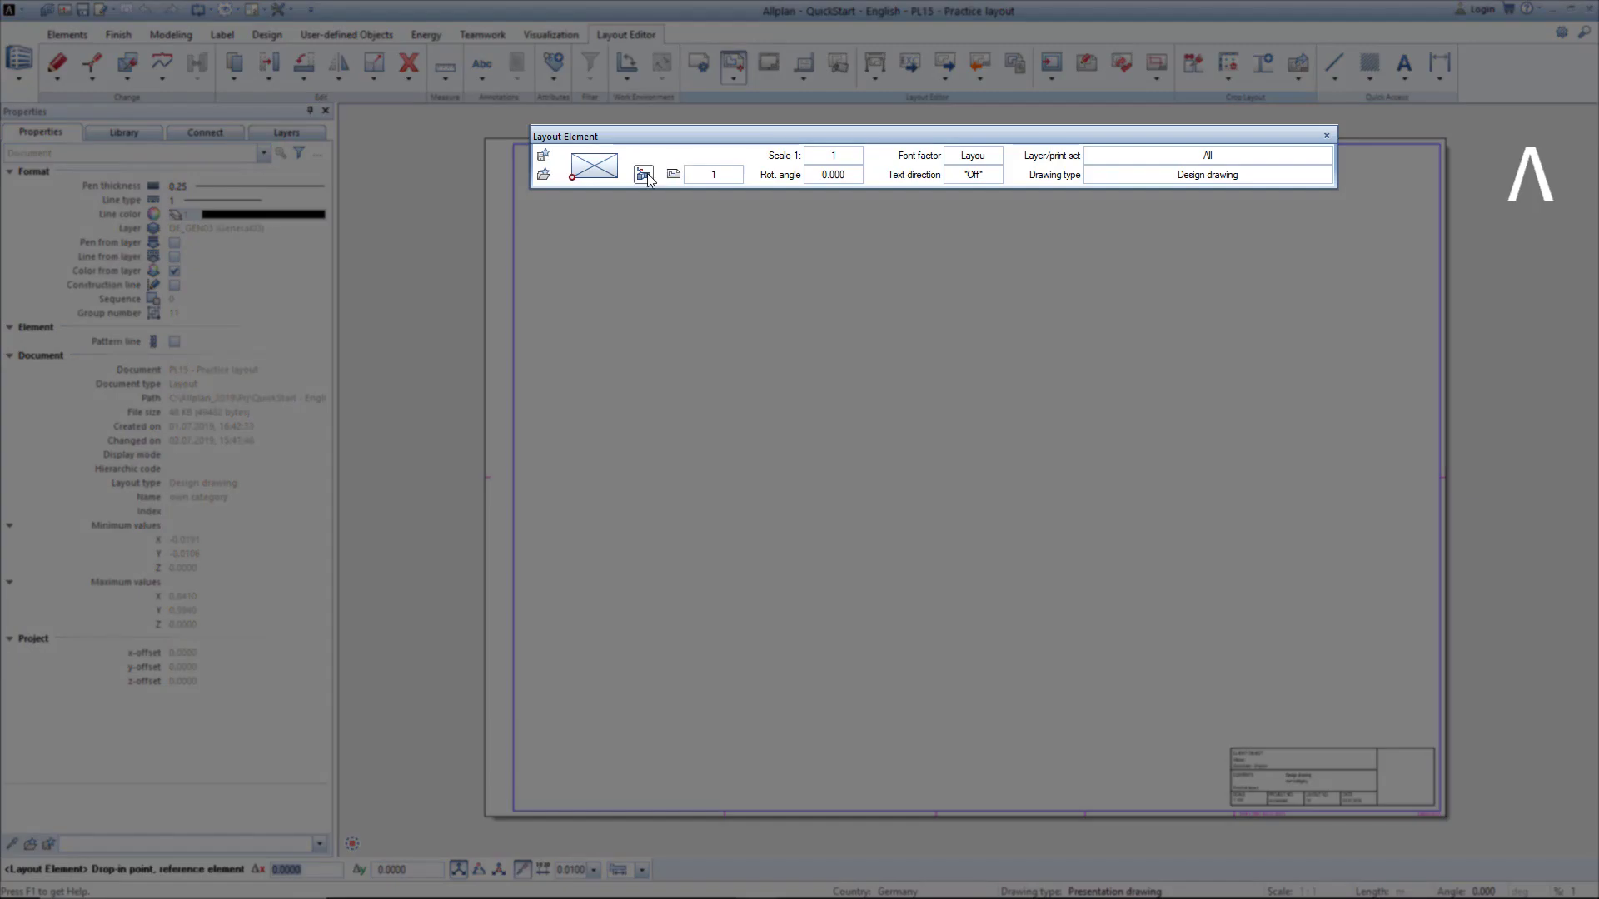
left_click(644, 175)
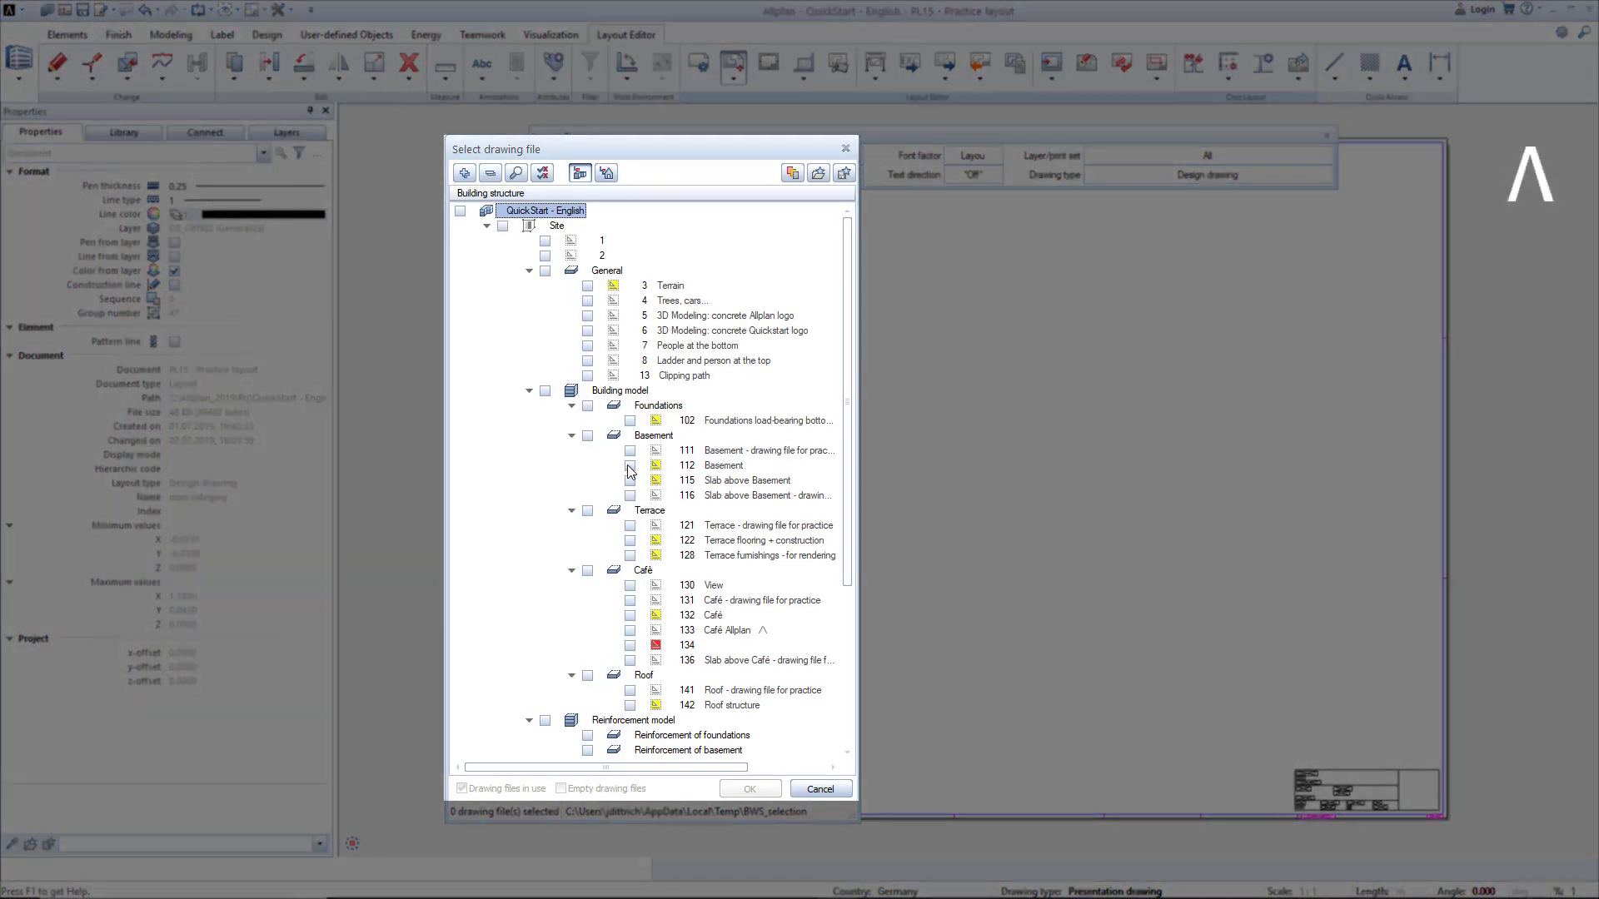
left_click(629, 466)
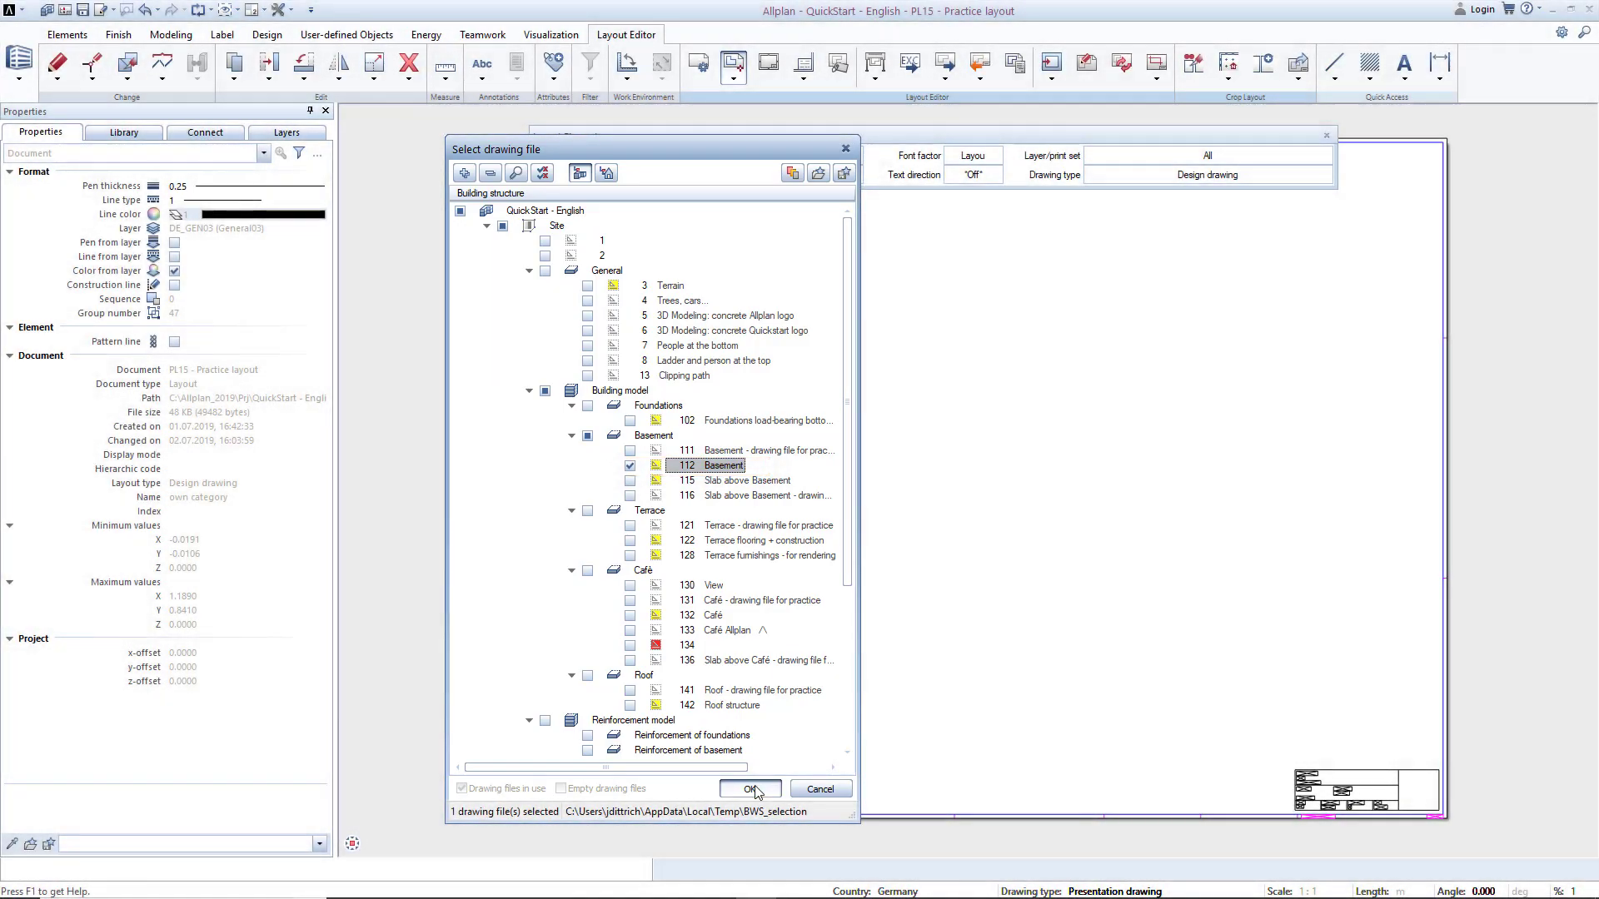
left_click(752, 790)
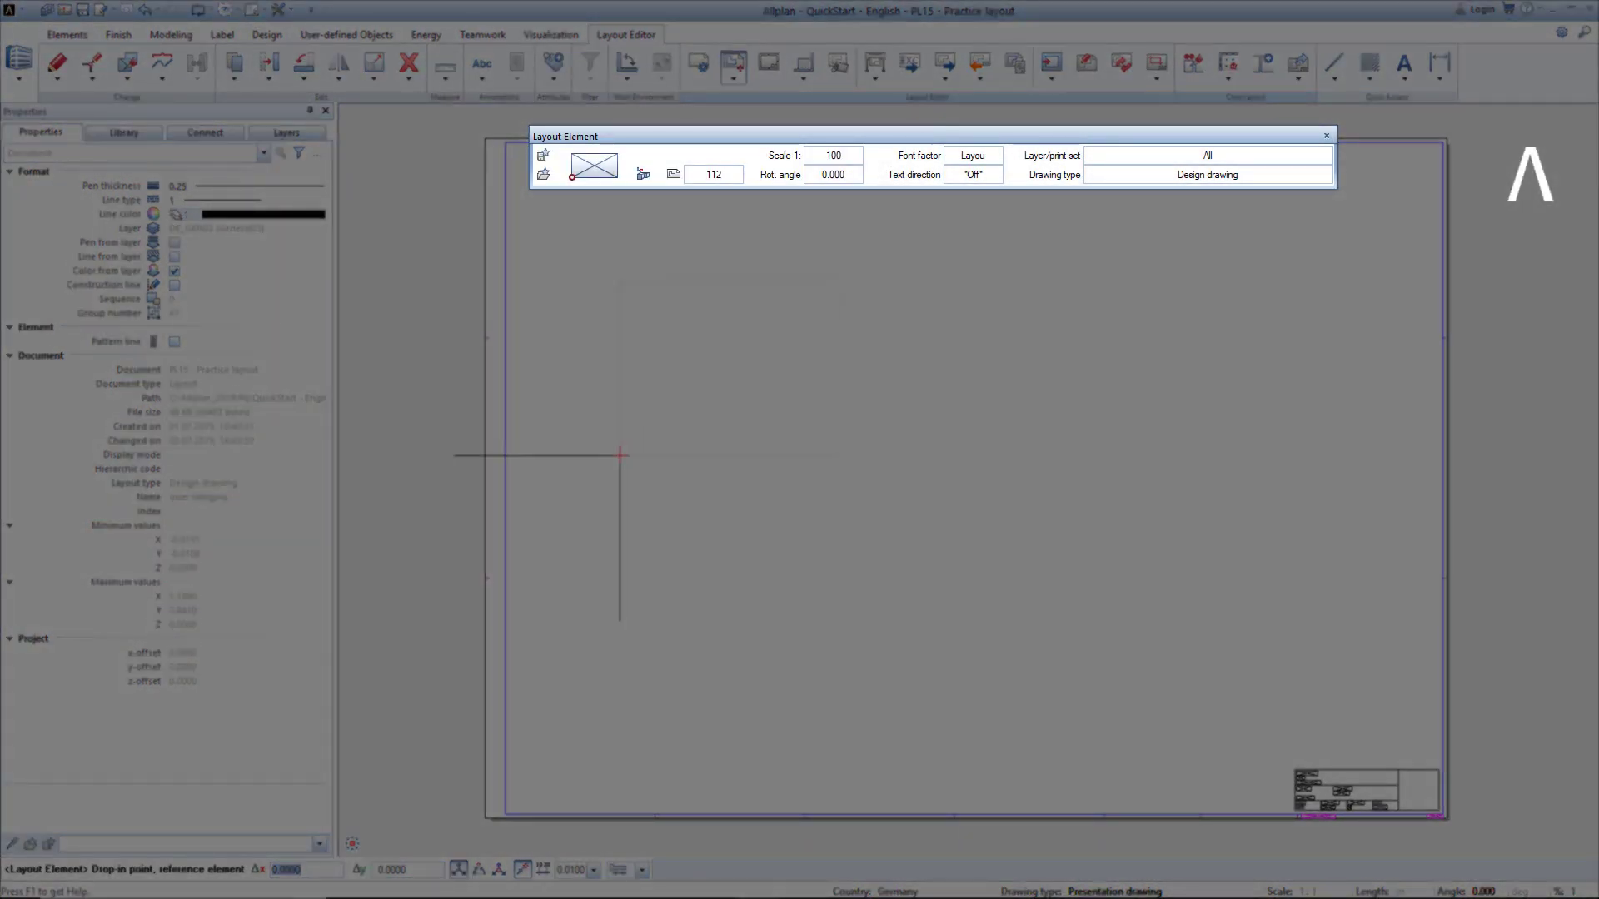
Step: Keep Design drawing as the drawing type and place the Basement plan in the upper-left area of the page
left_click(1192, 176)
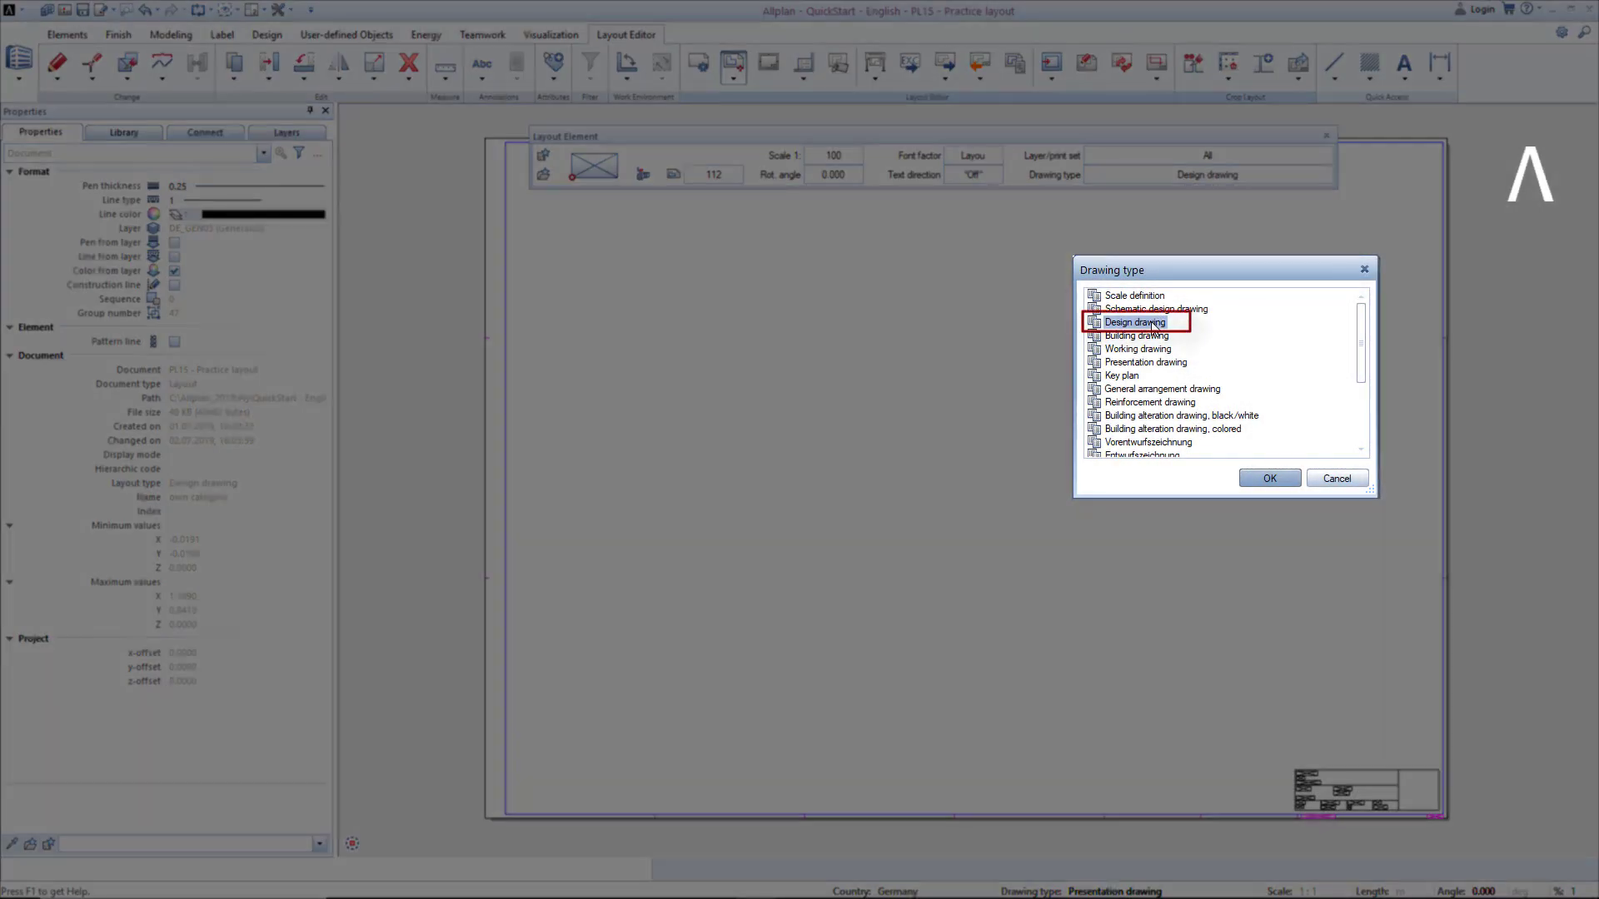
left_click(1269, 478)
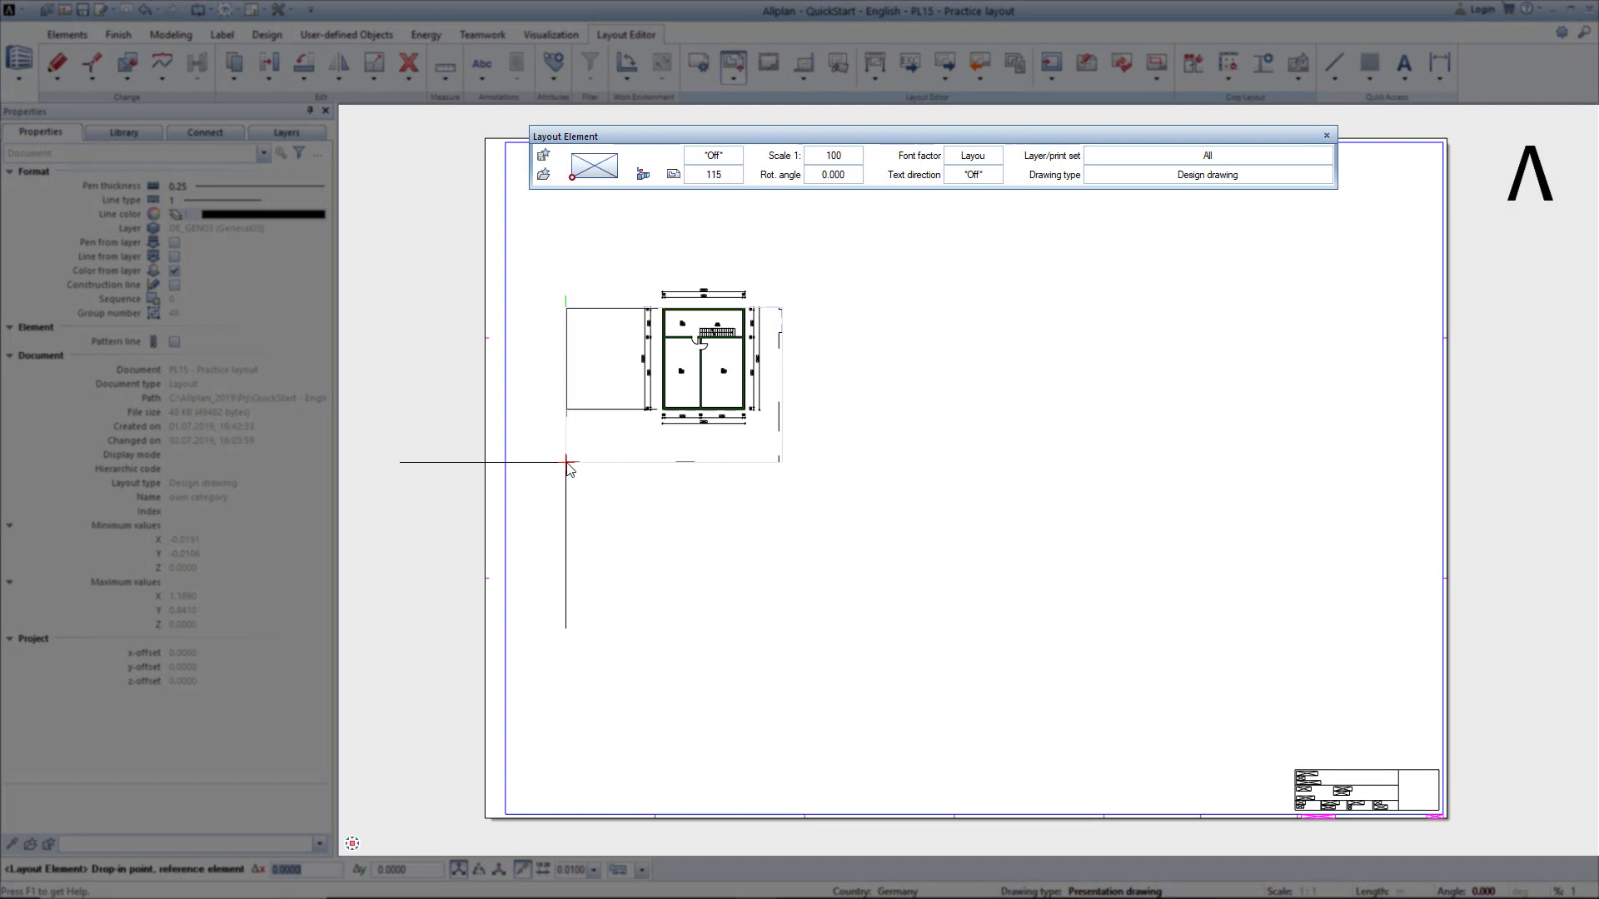
left_click(567, 462)
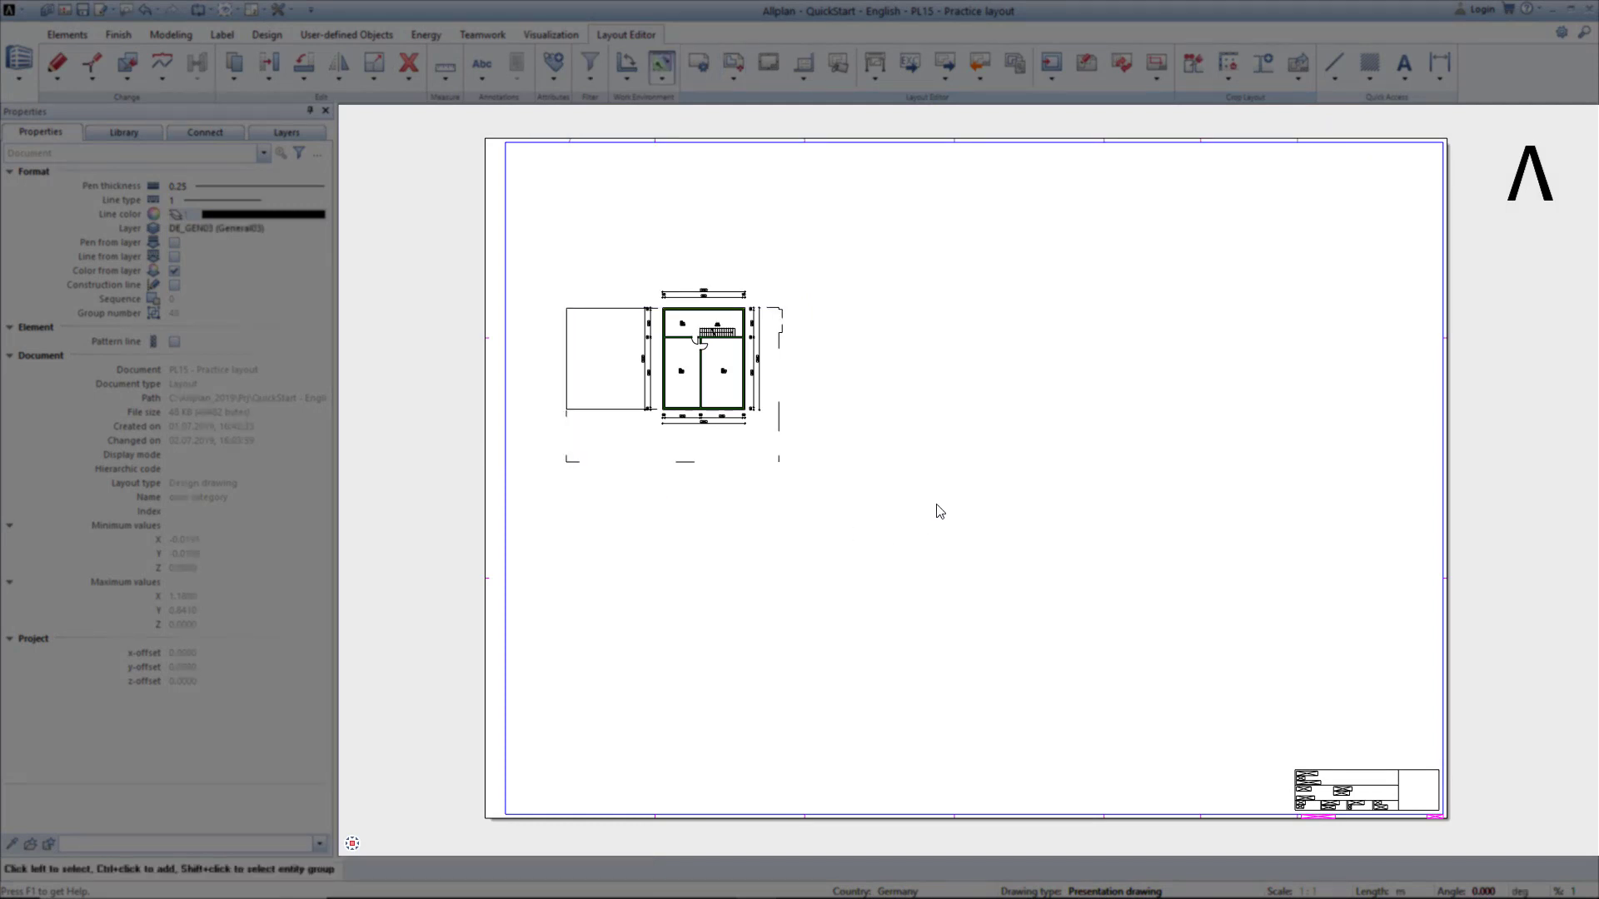
left_click(780, 403)
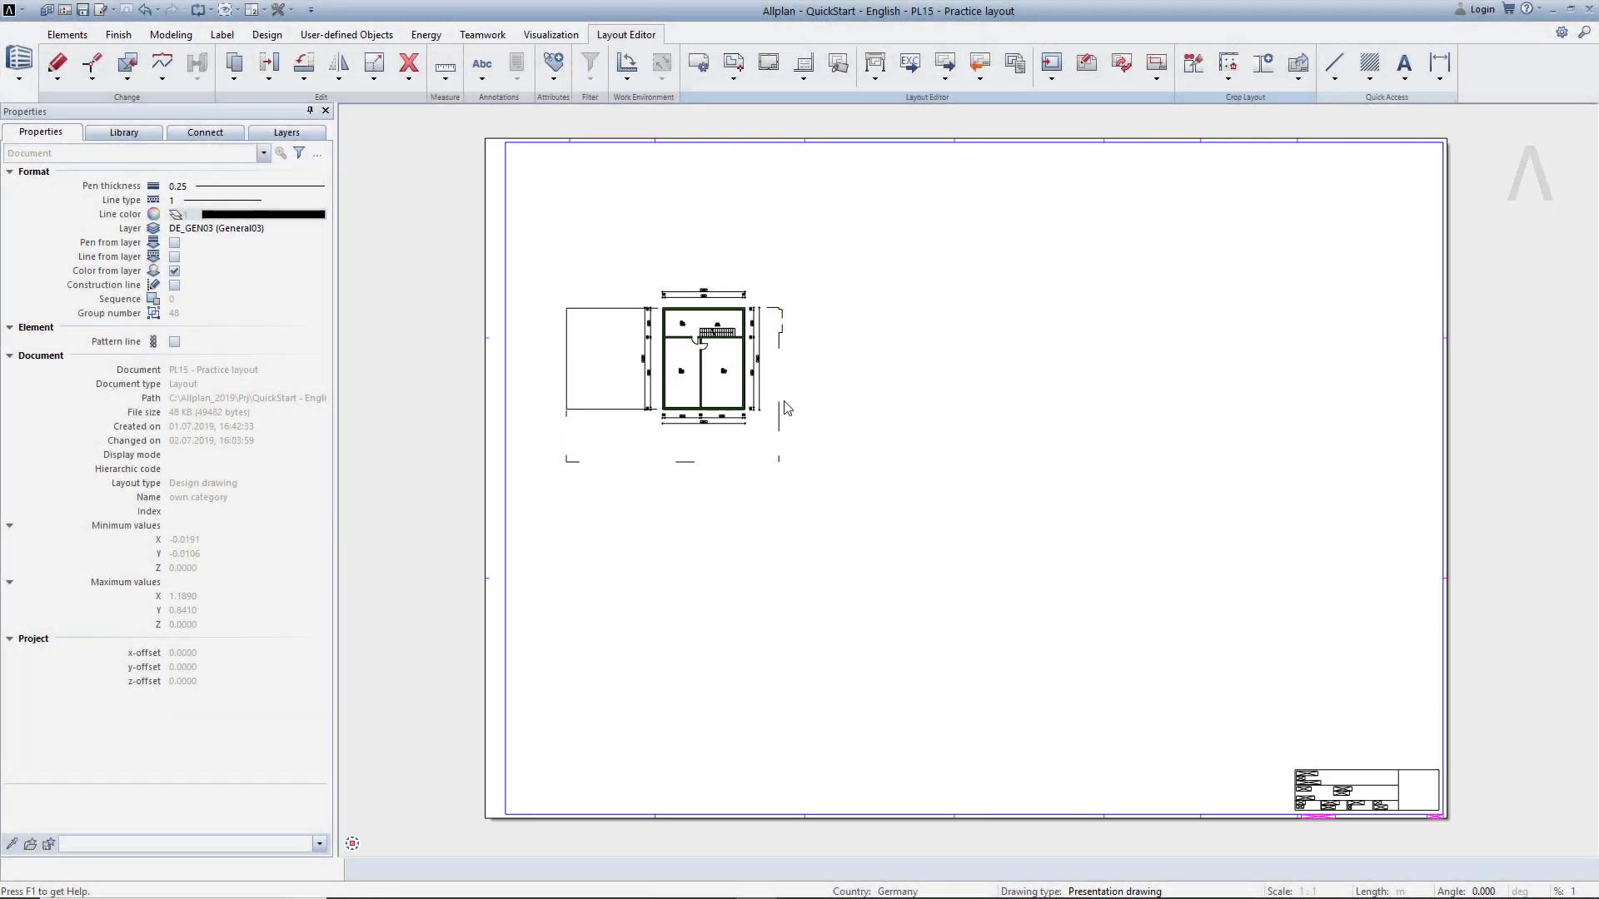
double_click(800, 409)
left_click(1360, 620)
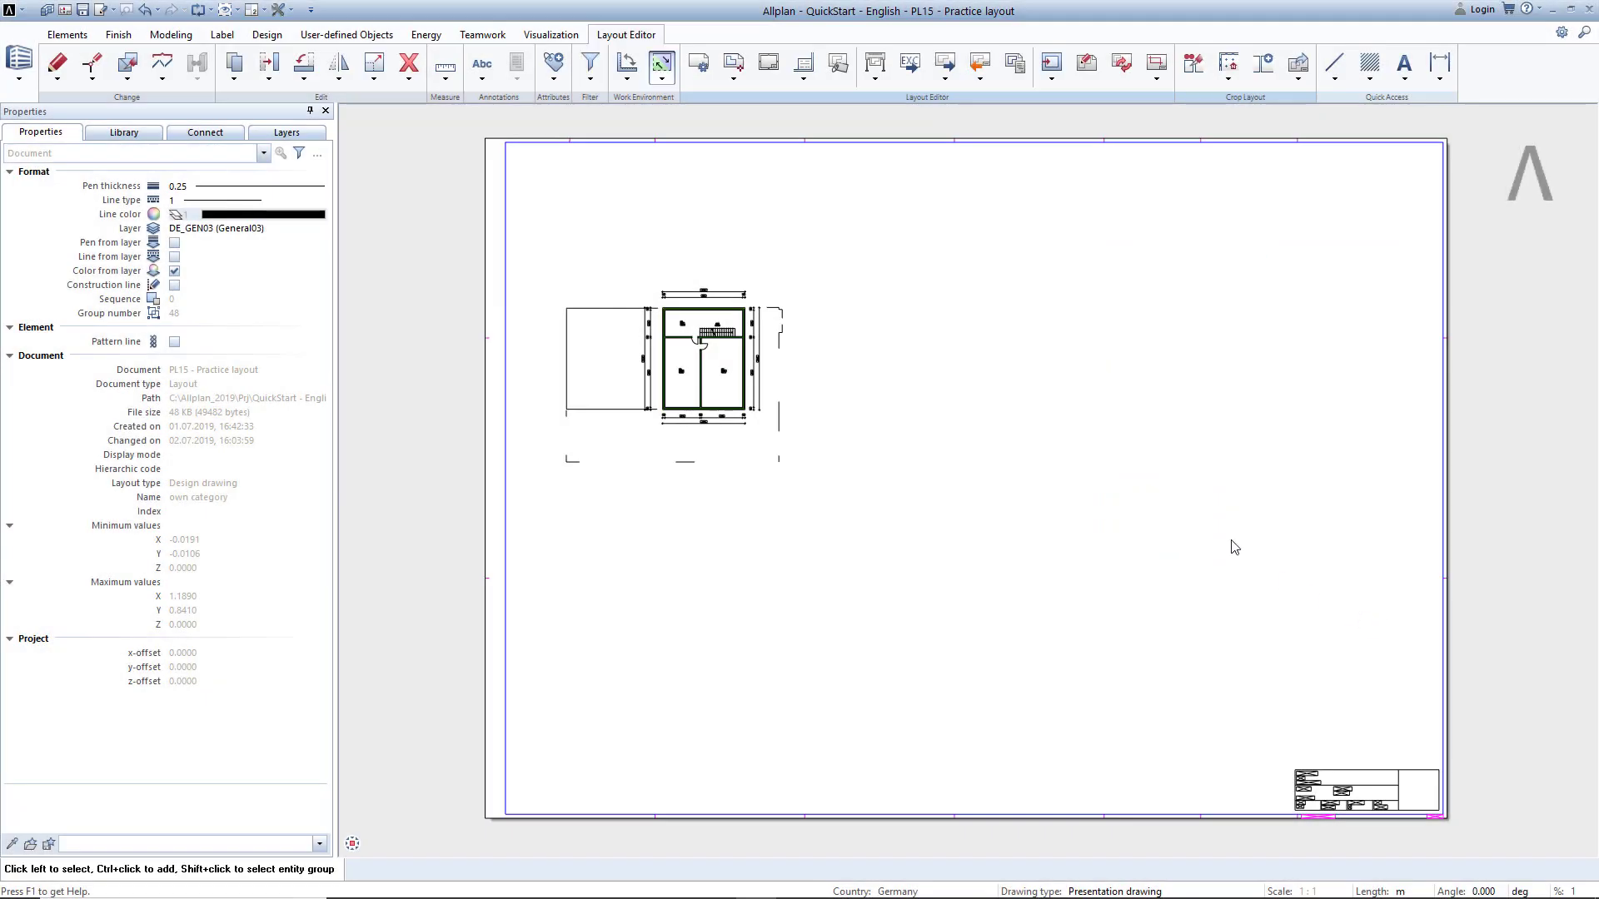
Step: List the layout elements of the Practice layout to review their settings, and close the list without changes
left_click(735, 83)
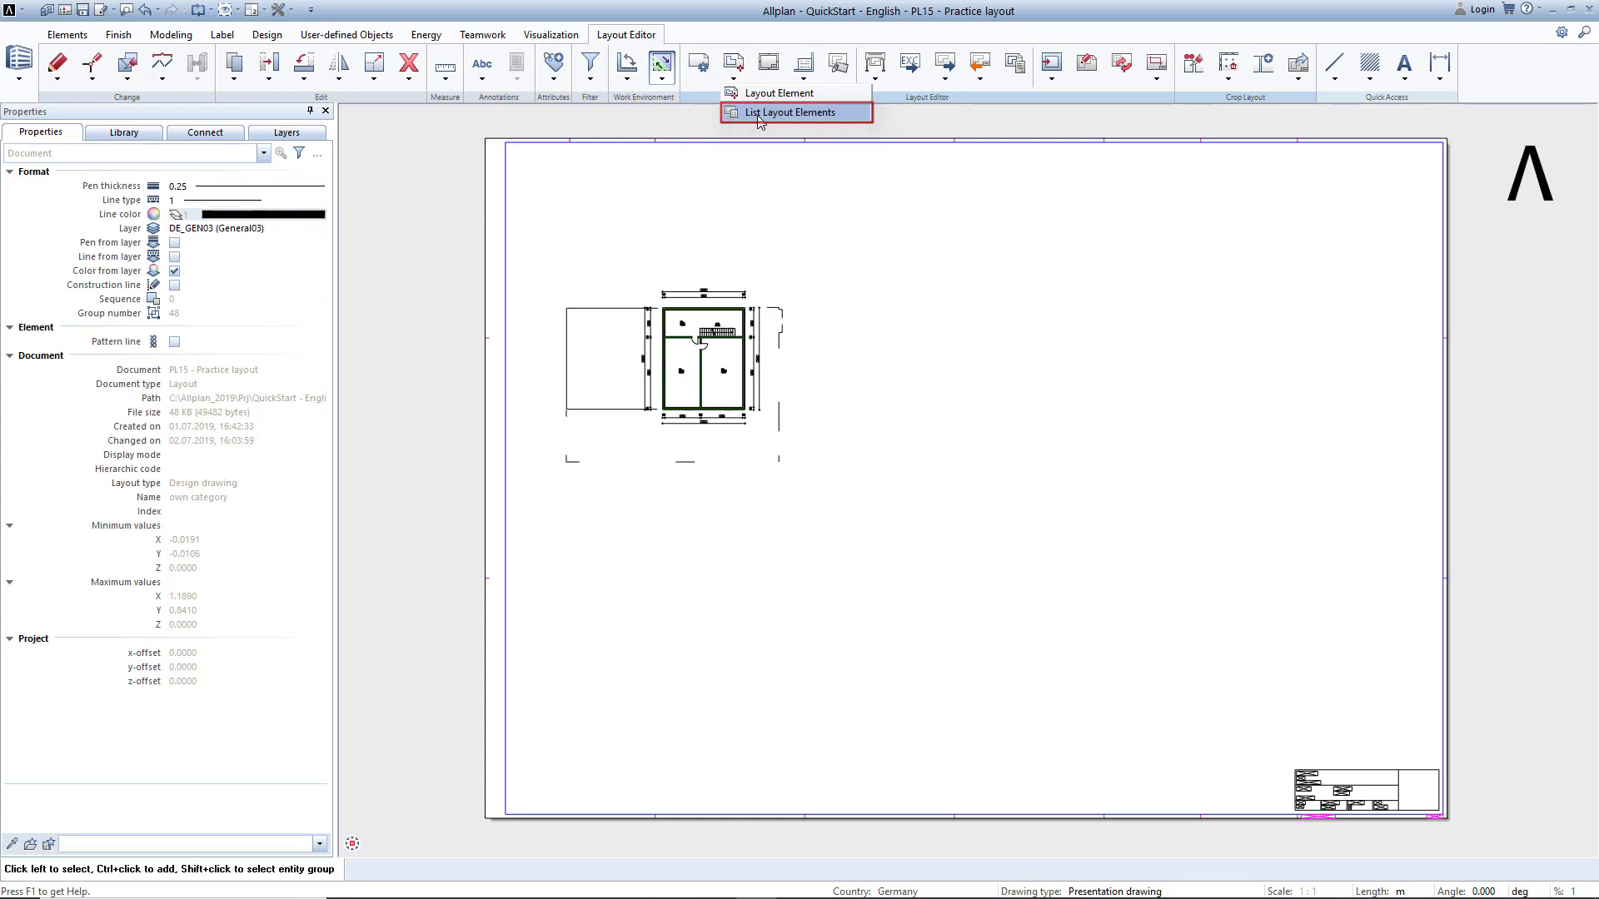
left_click(759, 117)
left_click(447, 182)
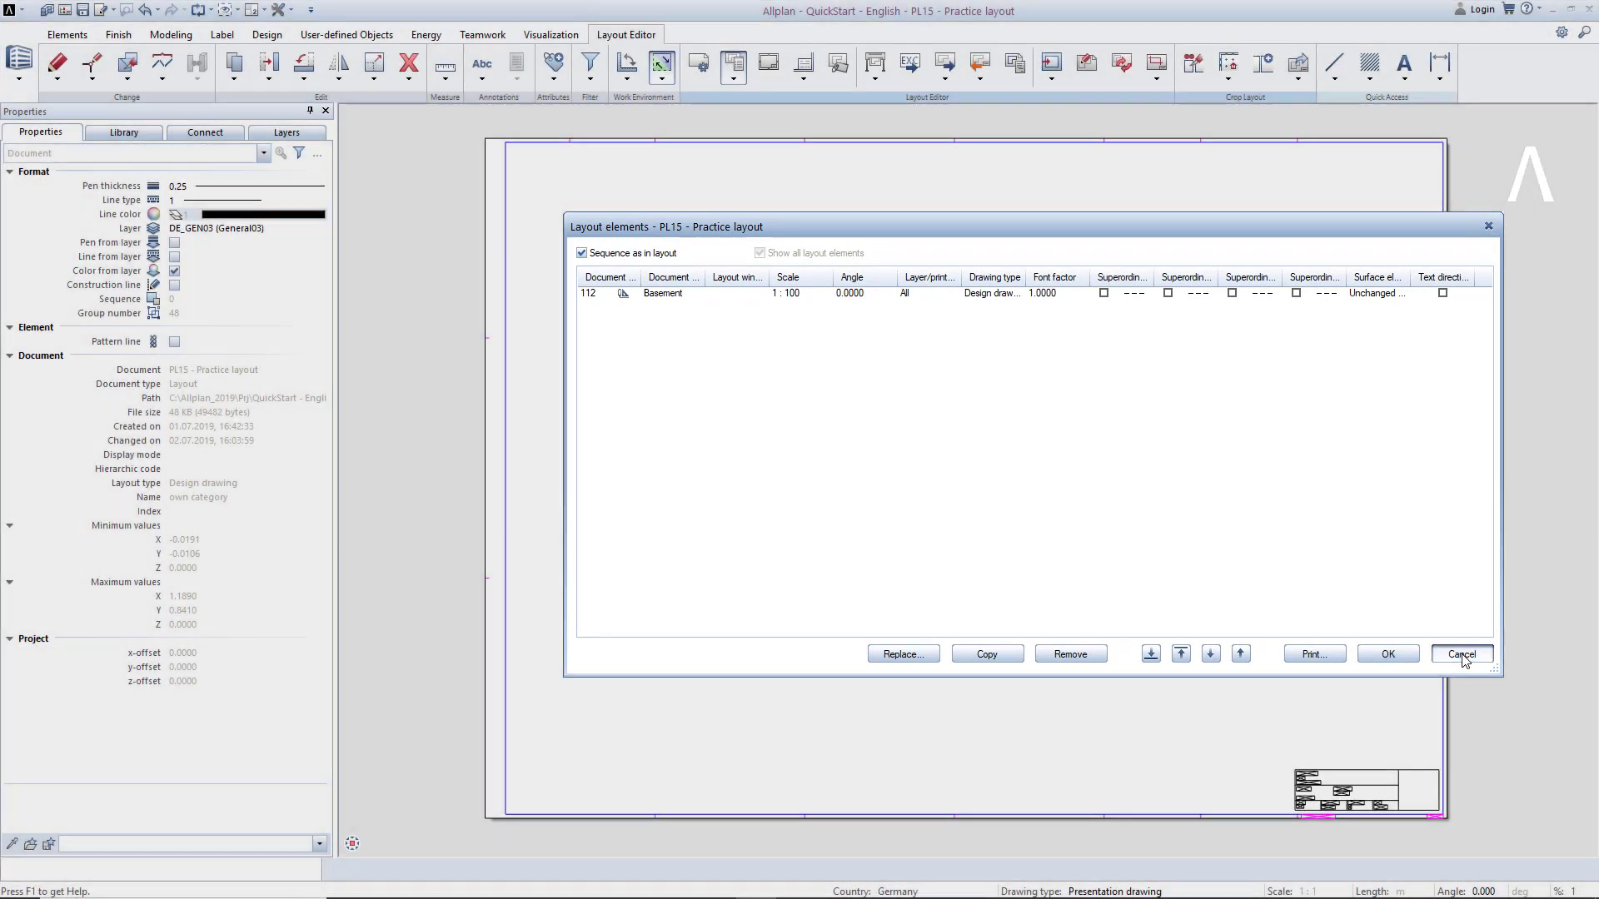
left_click(1462, 654)
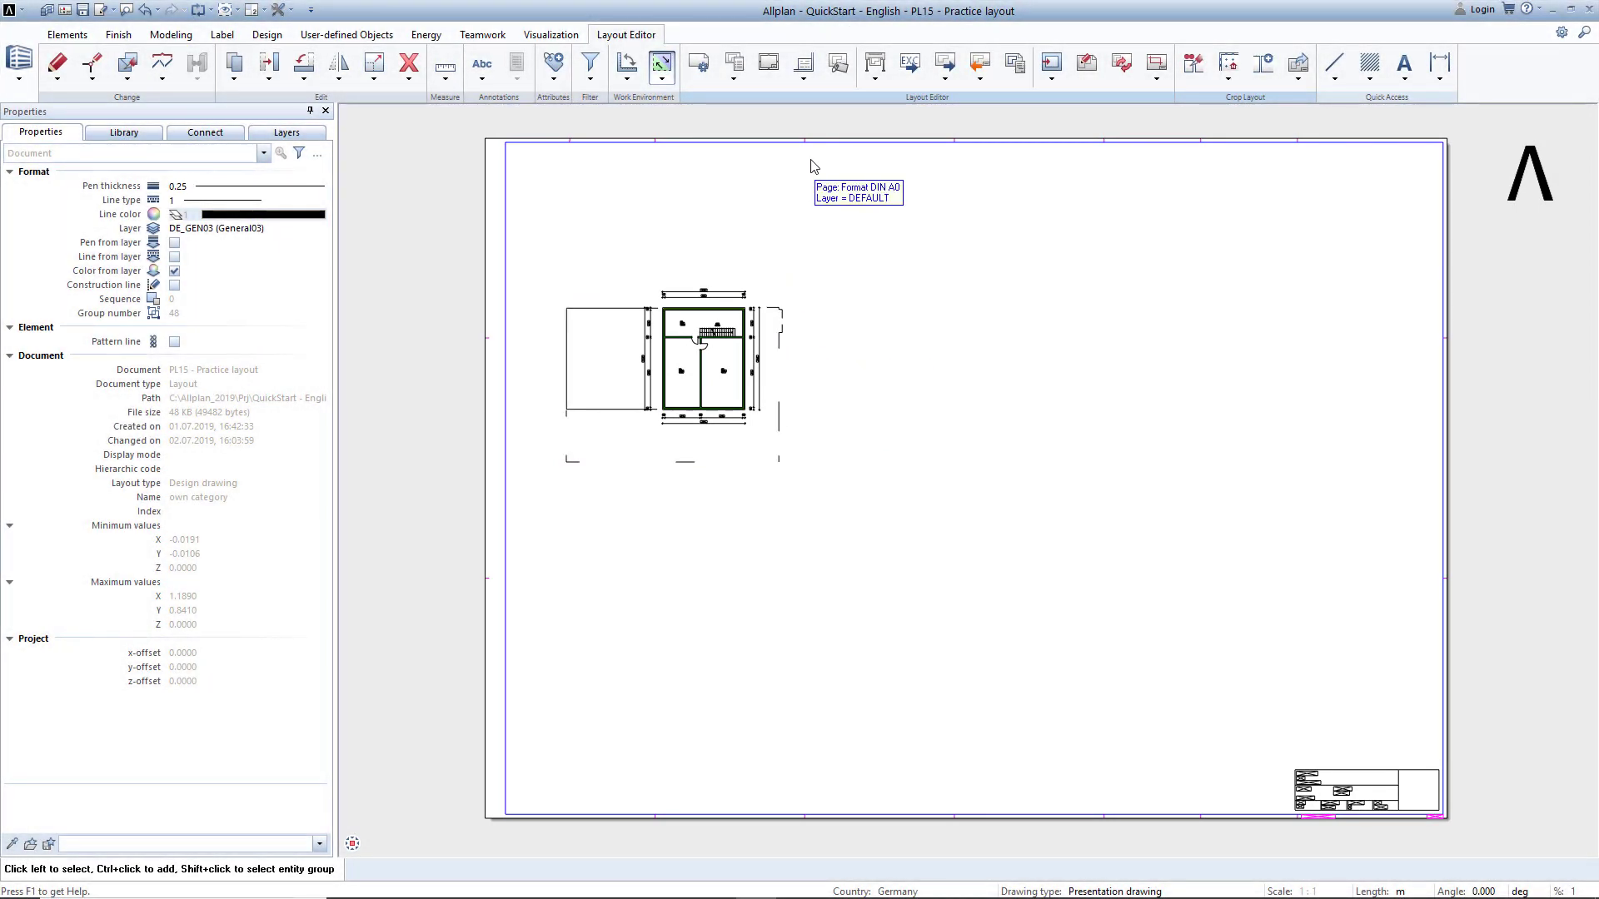
Step: Change the page format to DIN A1
left_click(699, 65)
left_click(242, 212)
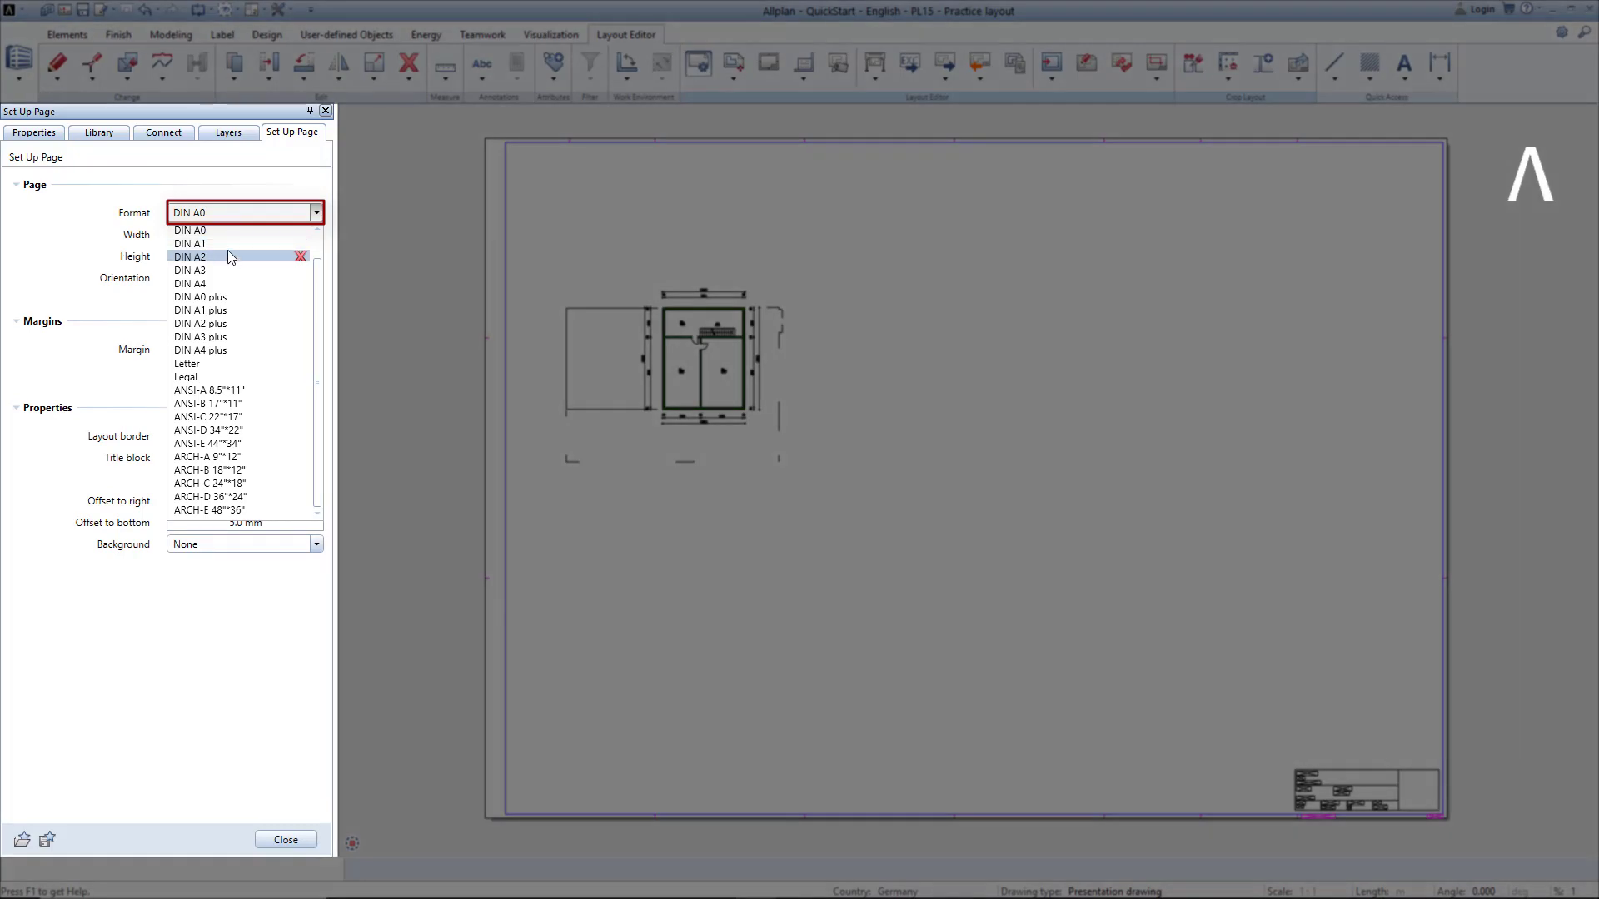
left_click(227, 250)
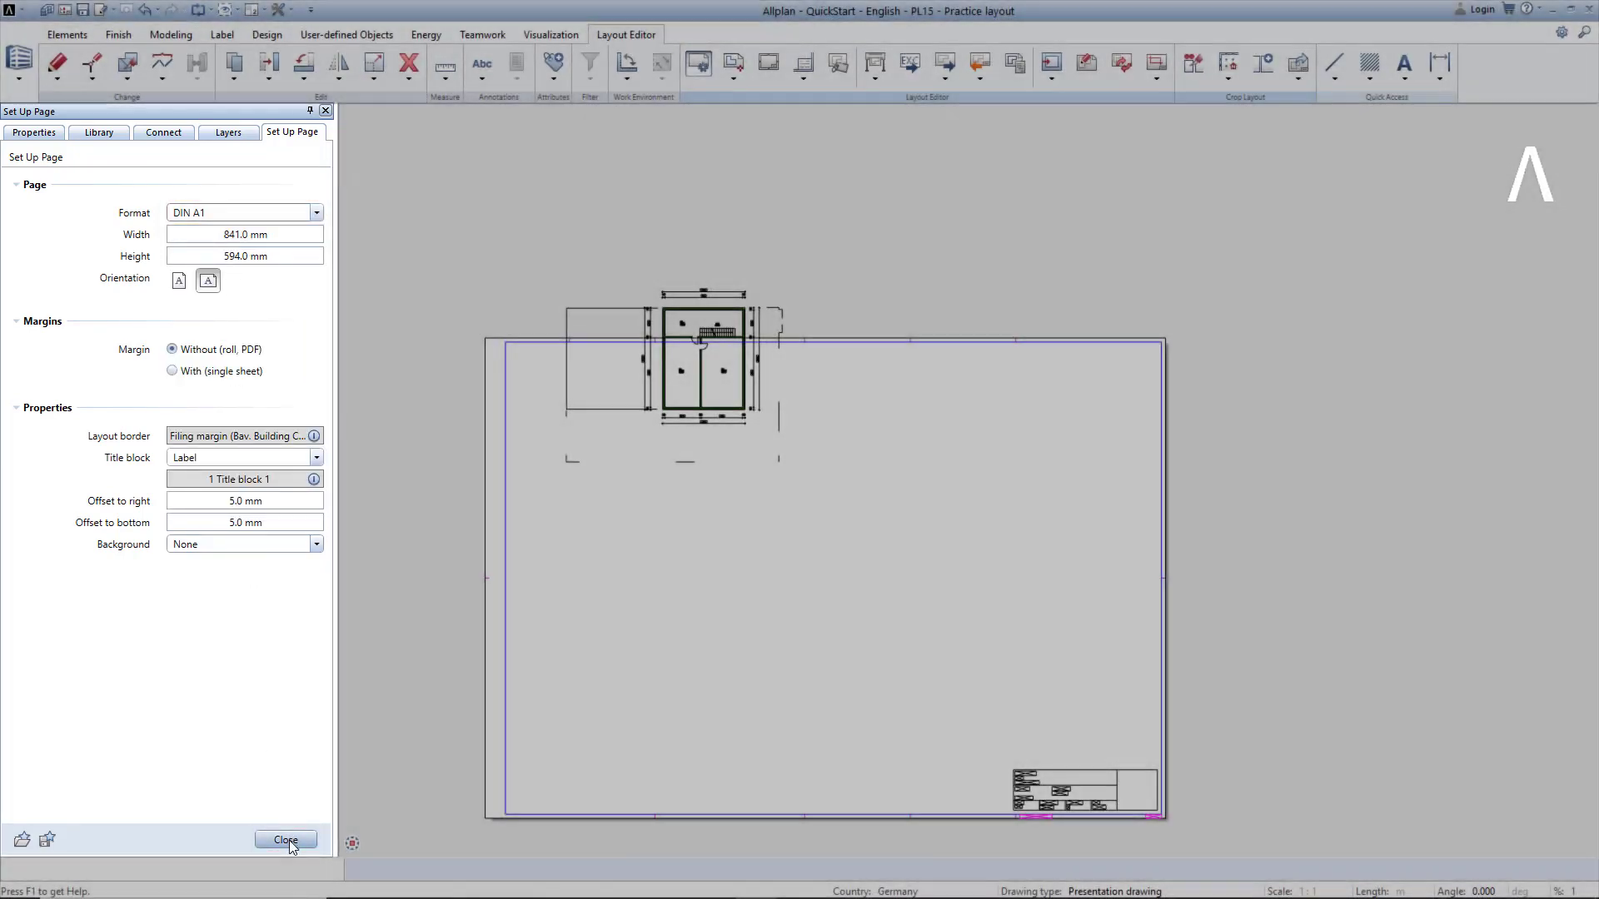
left_click(283, 840)
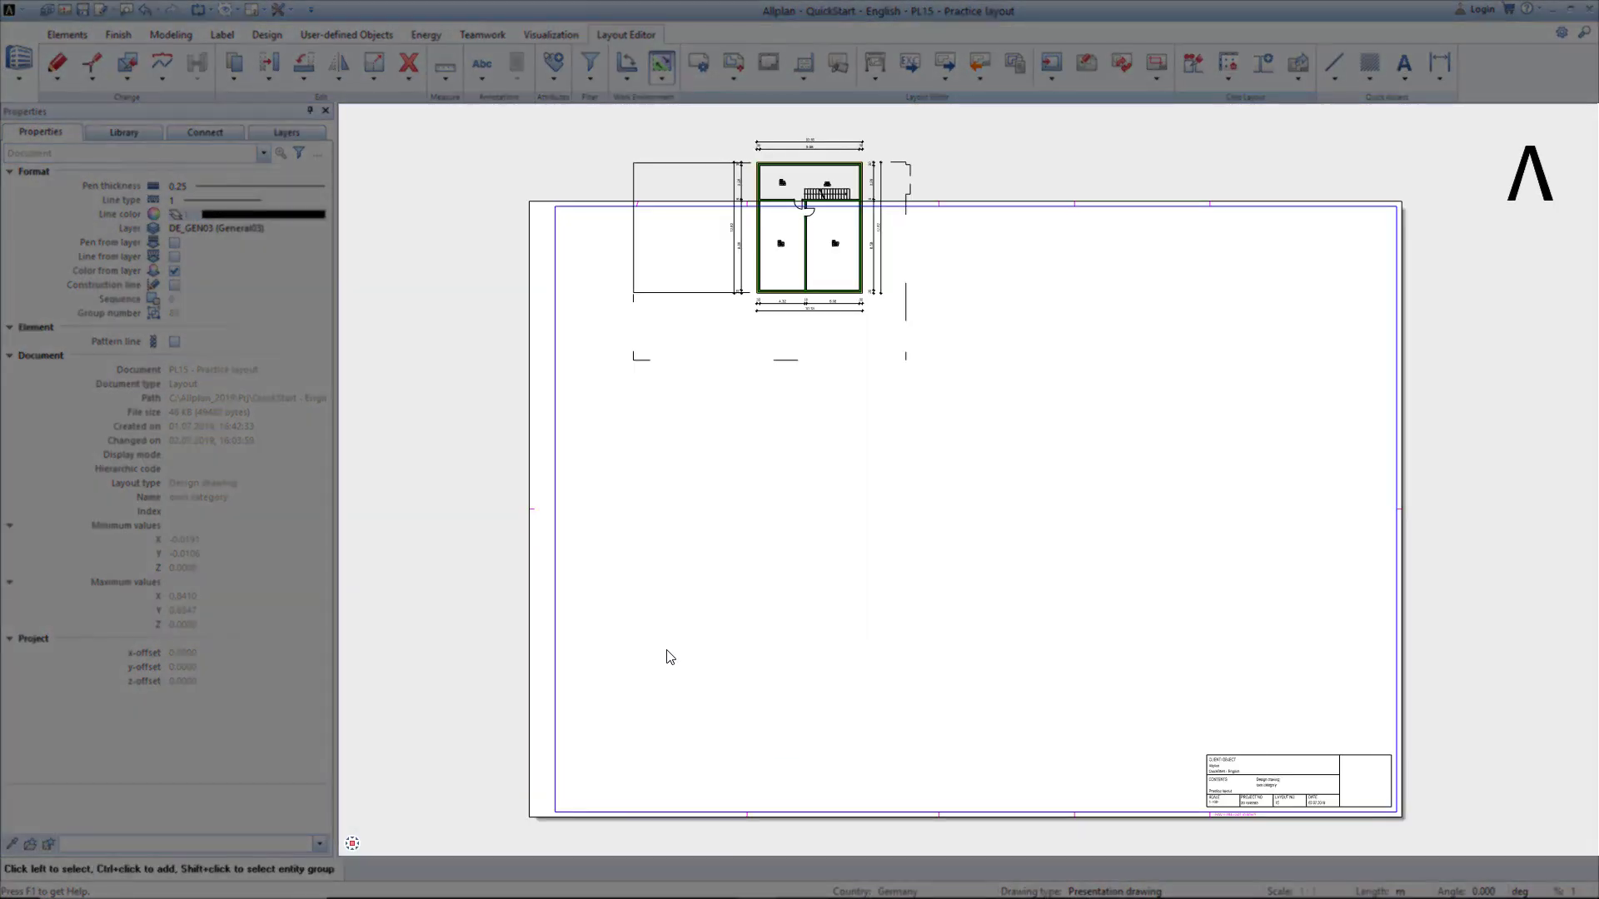
Step: Move the Basement plan by its lower-left corner down and slightly left so it lies within the layout border
right_click(912, 307)
left_click(933, 356)
left_click(633, 359)
left_click(603, 450)
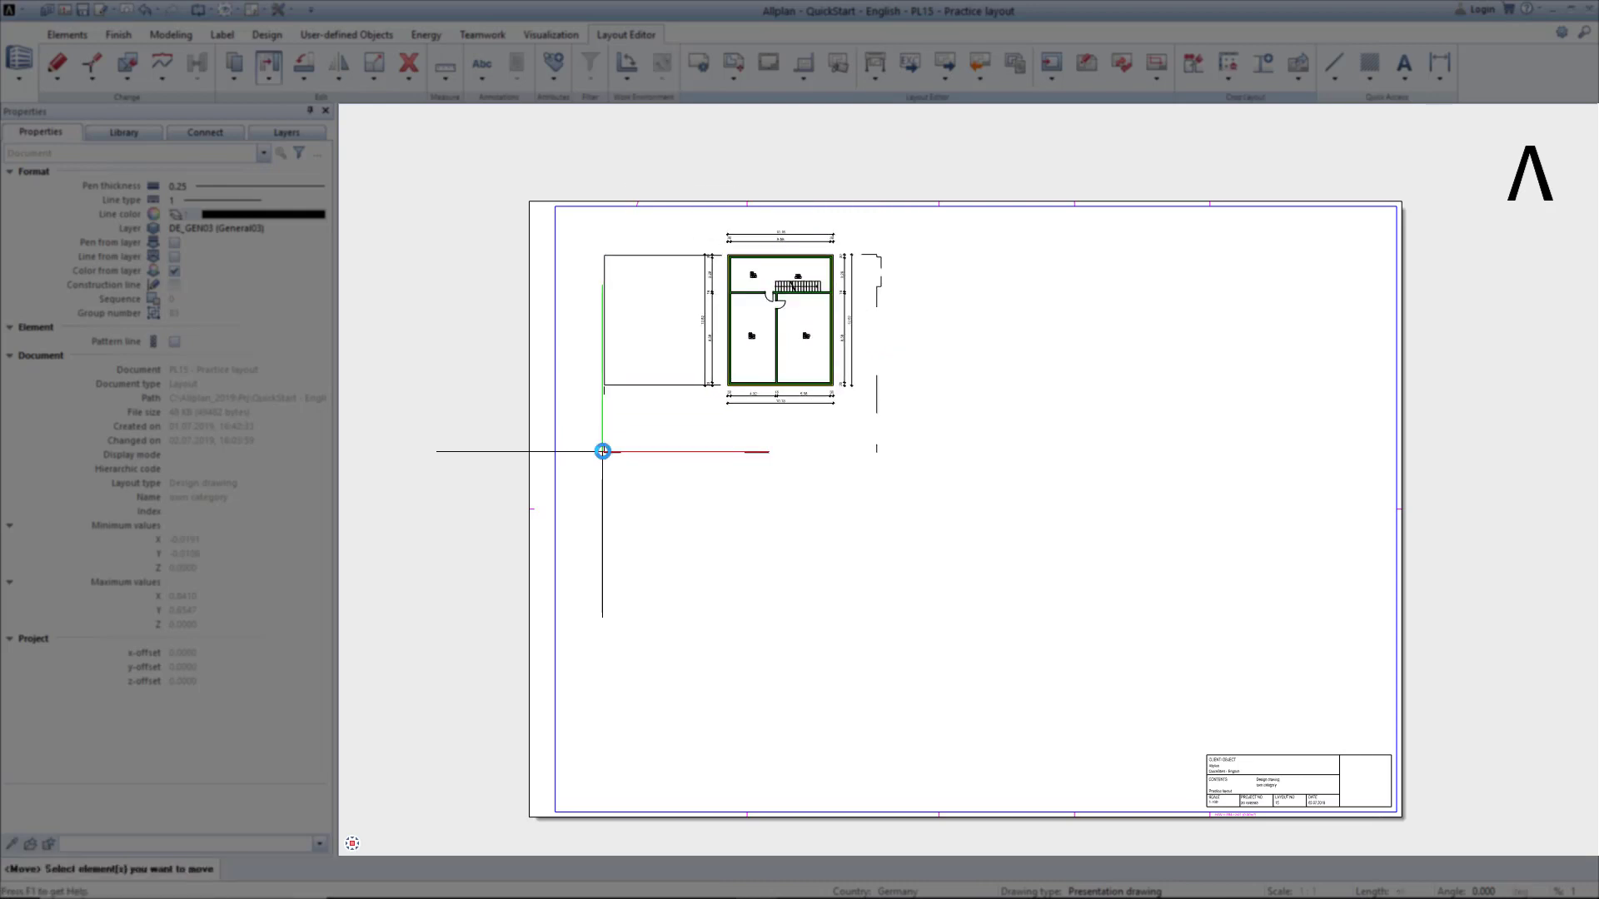
key("Escape")
Step: Insert drawing file 132 Café as a layout element at scale 1:100 below the Basement plan
left_click(644, 175)
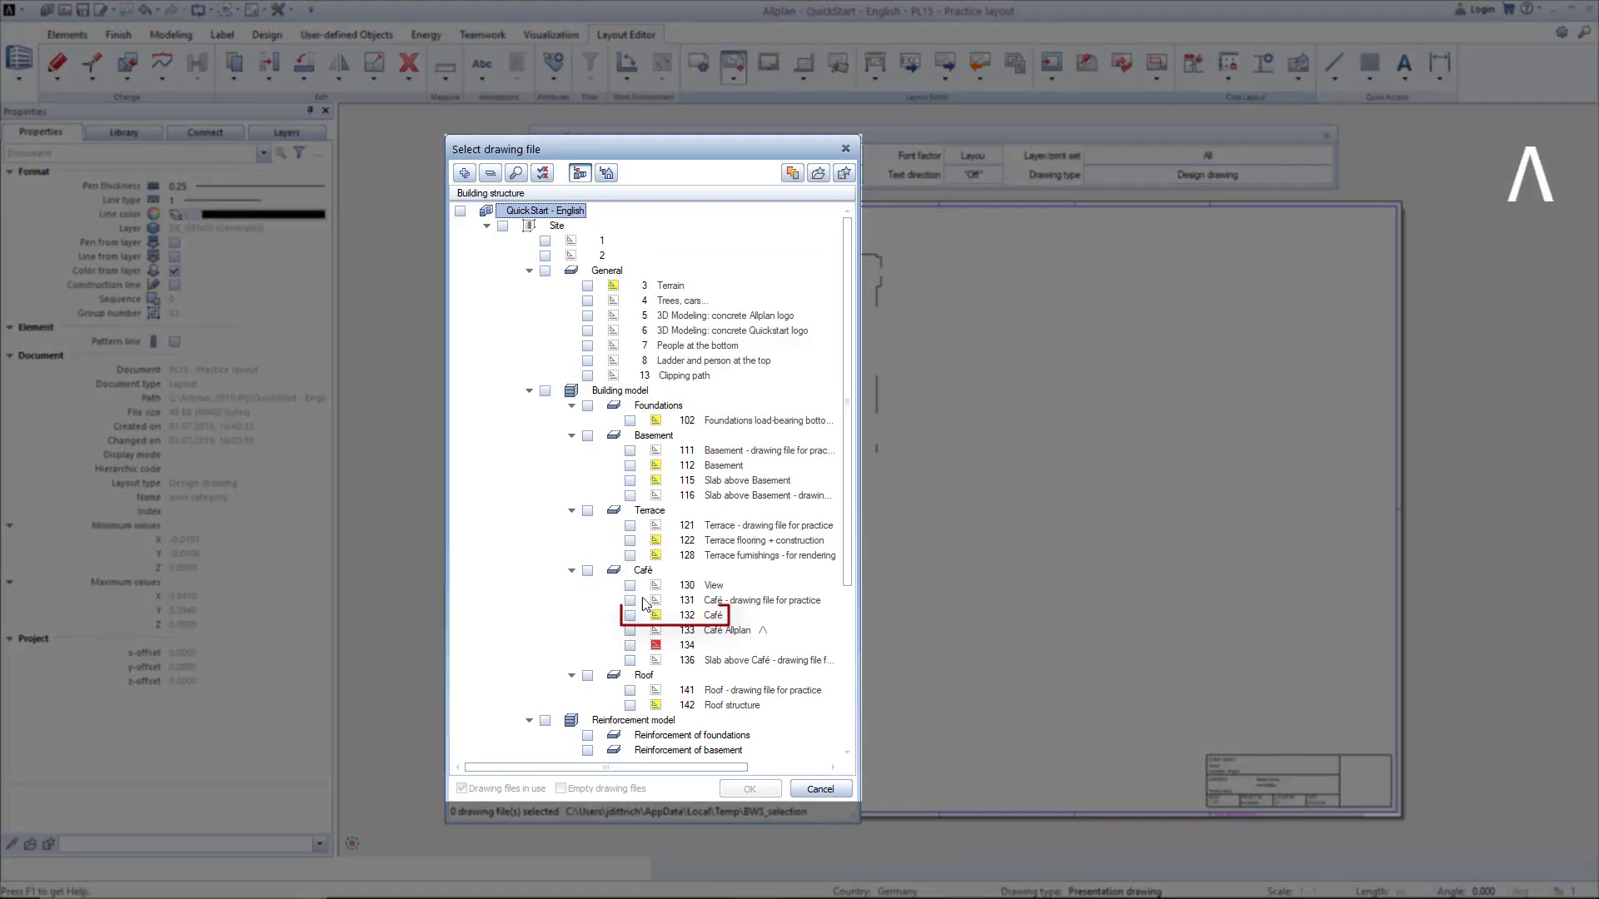
double_click(630, 616)
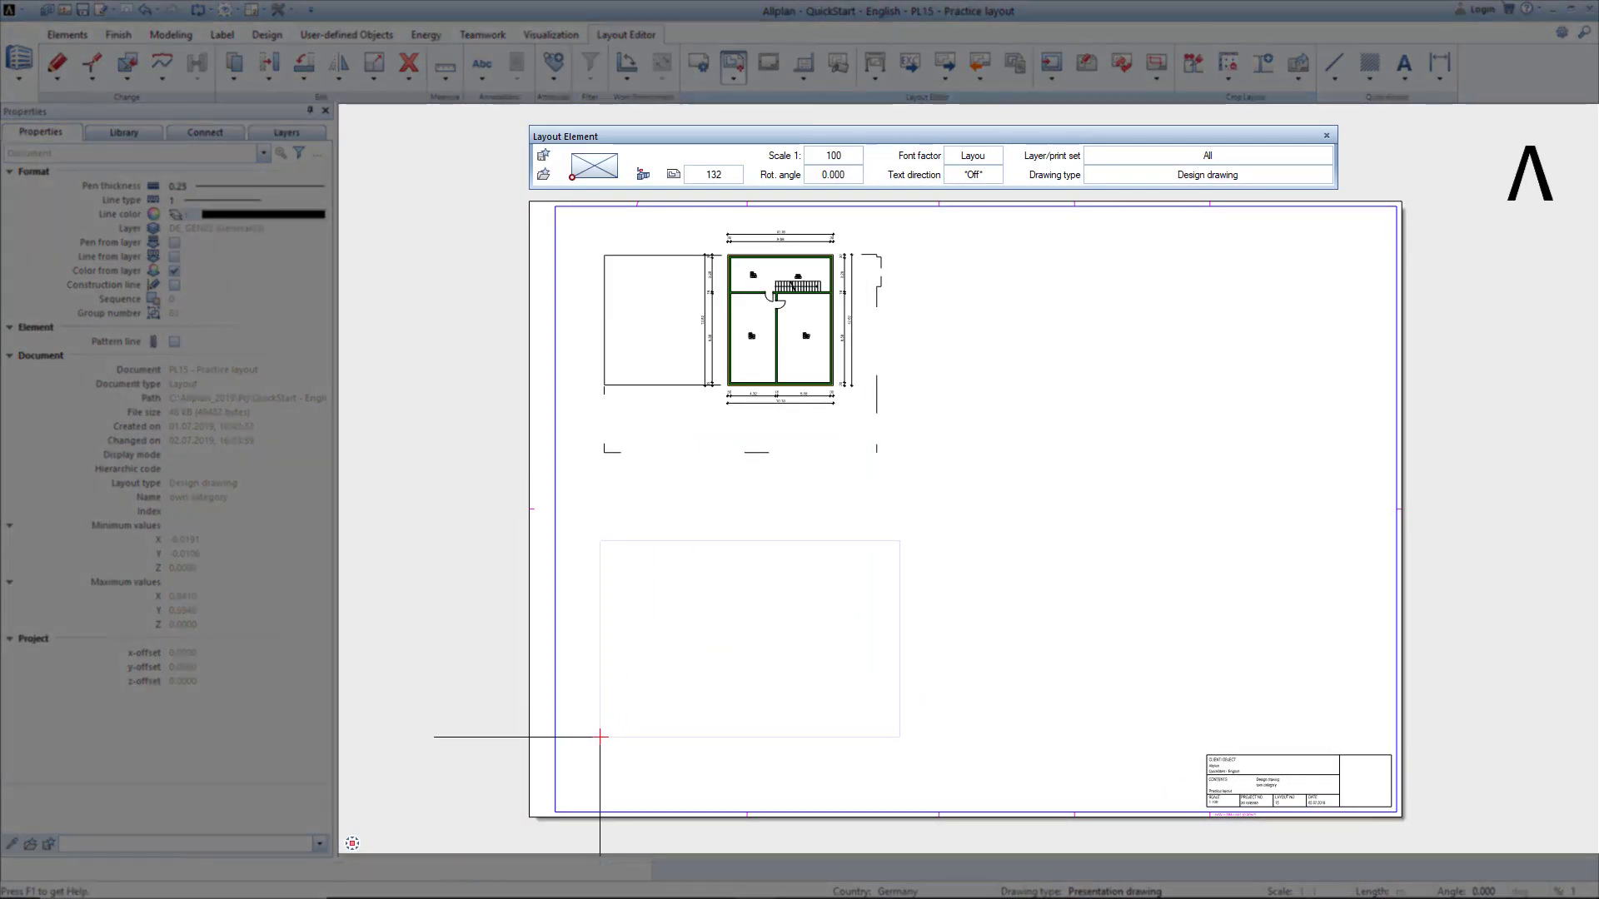
left_click(599, 737)
key("Escape")
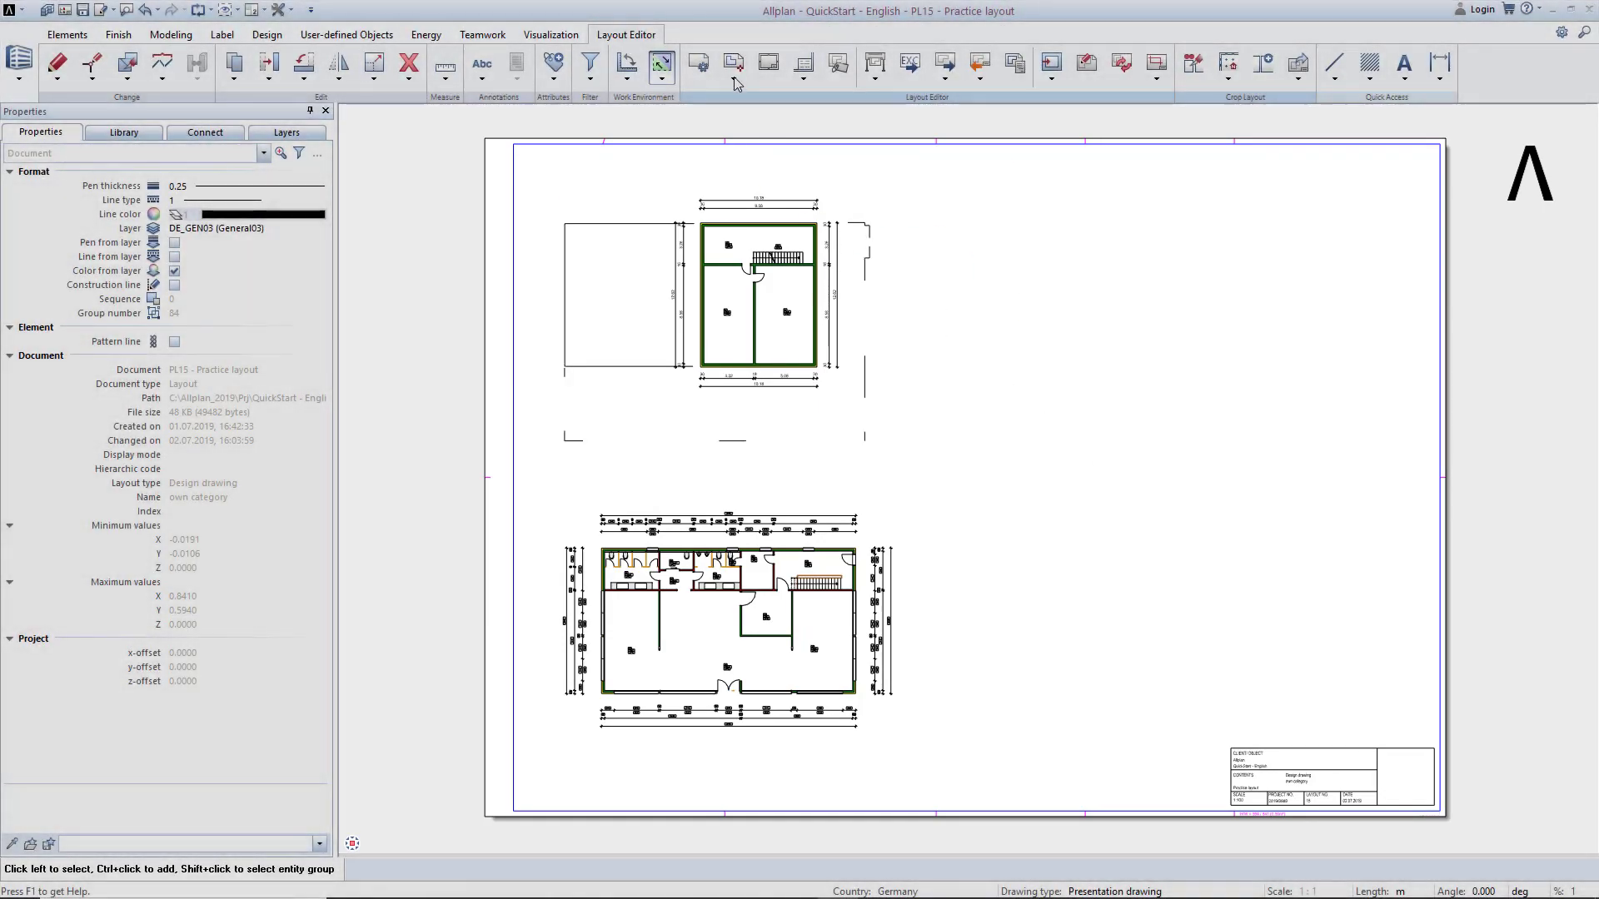
Step: Insert derived drawing file 1015 Elevation South as a layout element beside the Basement plan, level with it
left_click(734, 65)
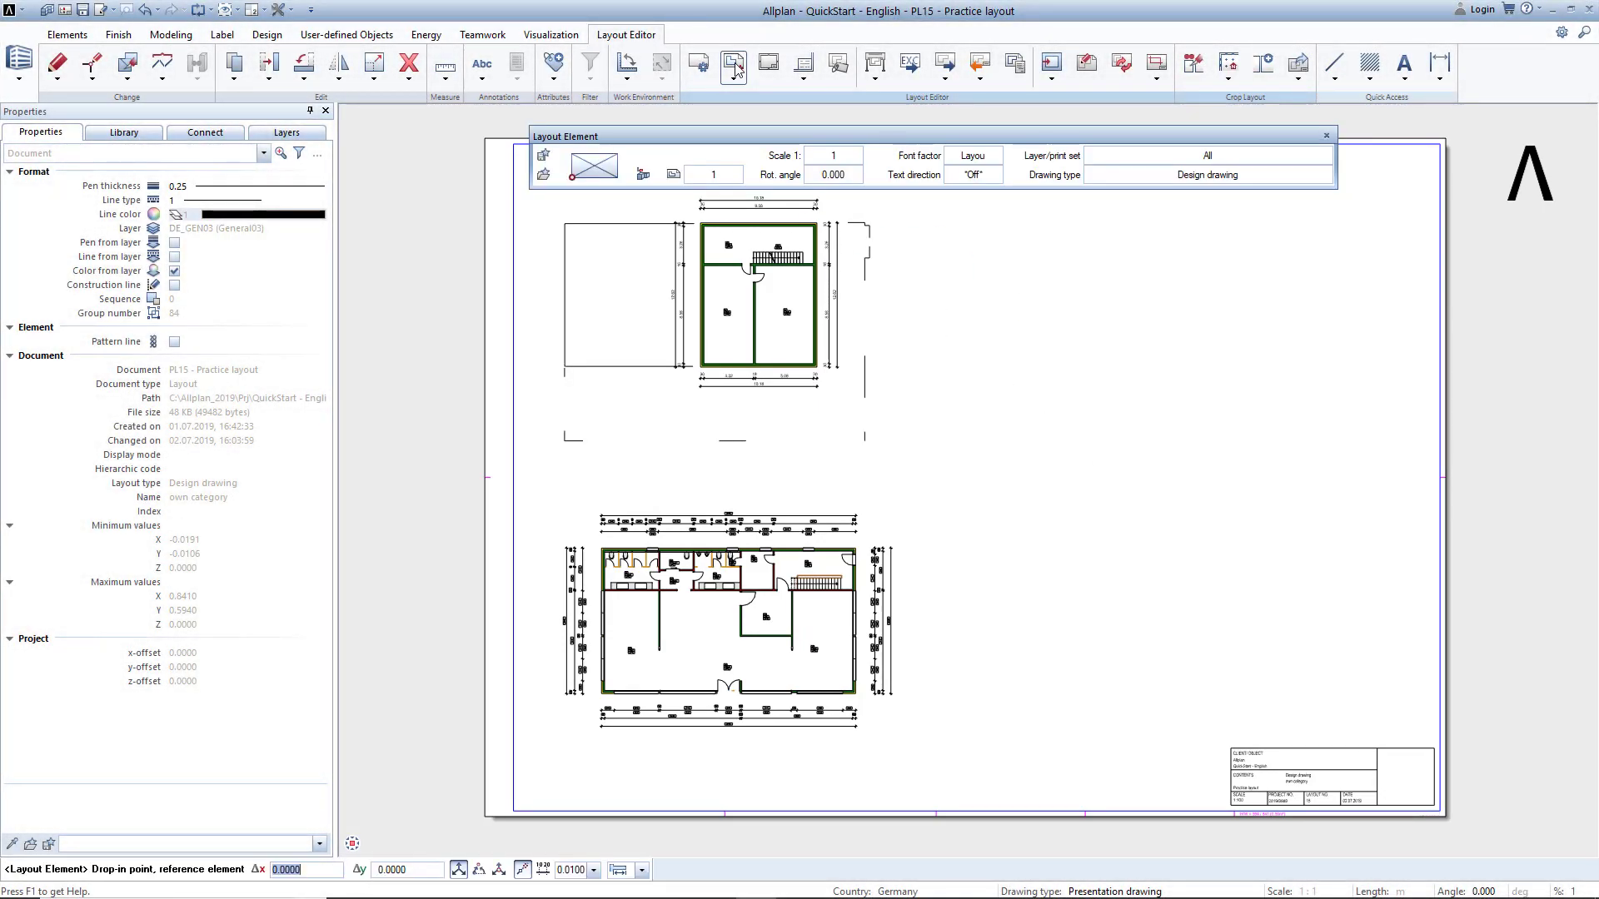
left_click(643, 174)
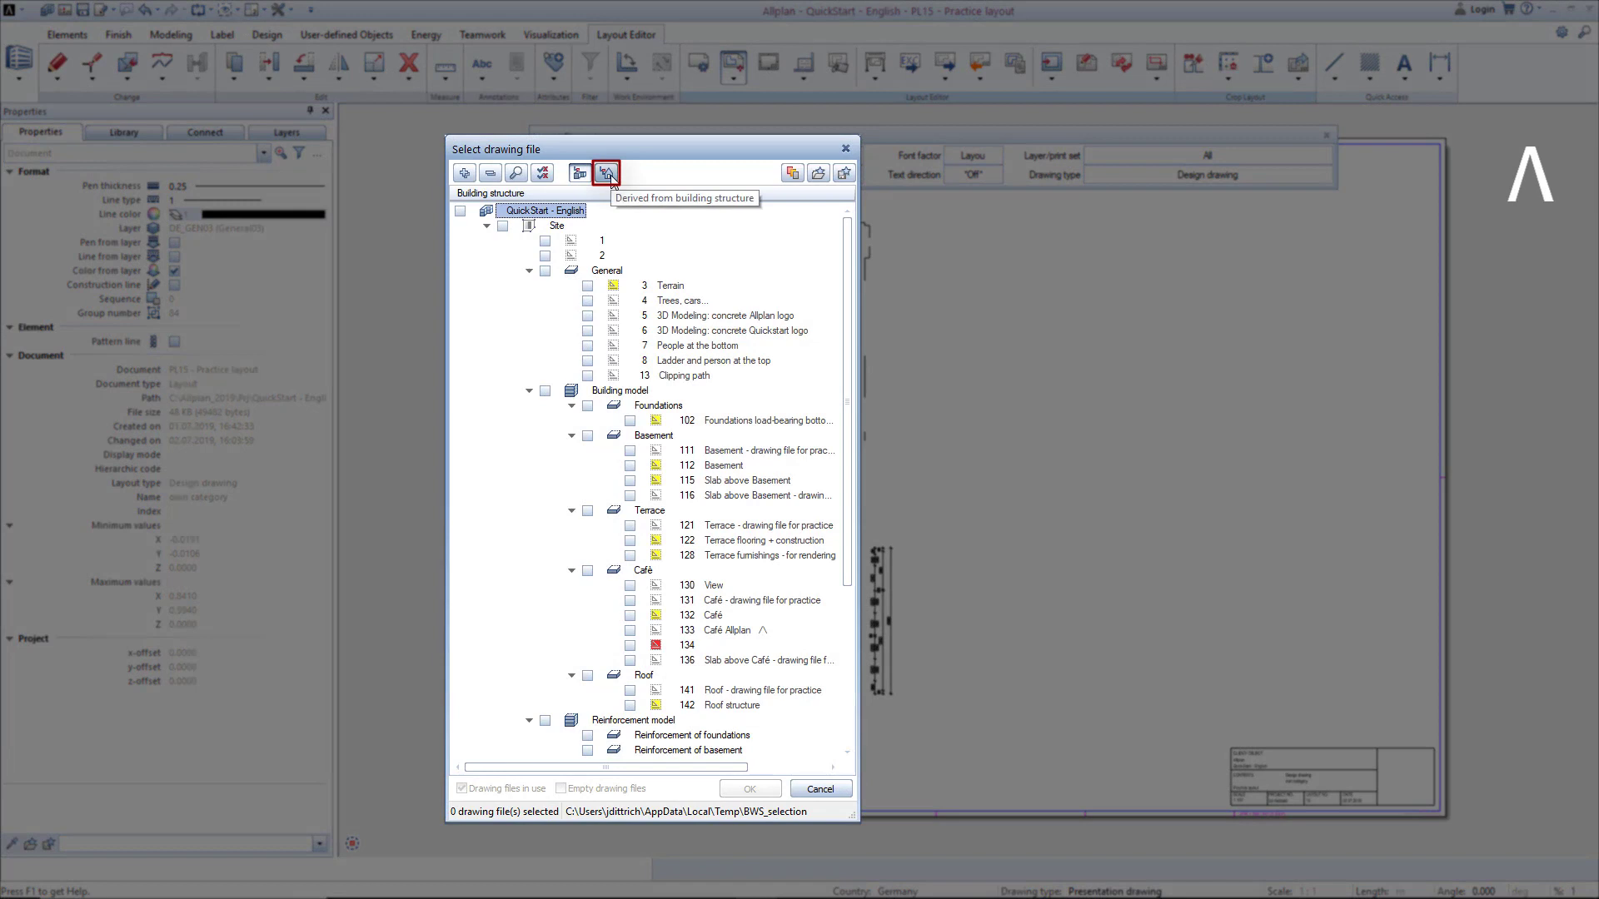
left_click(607, 174)
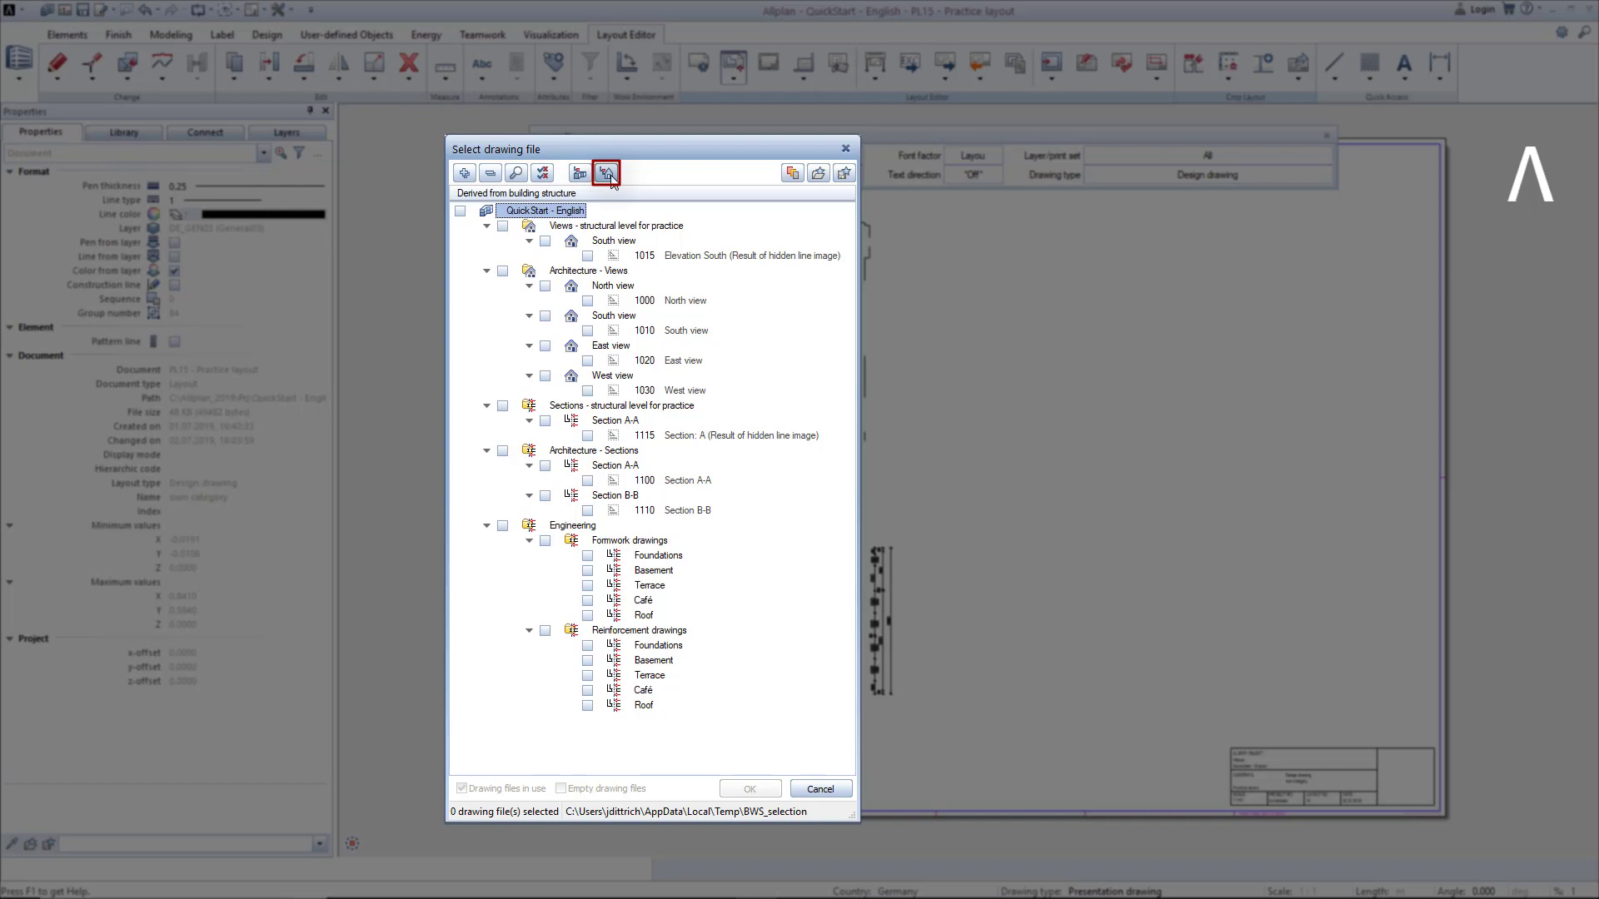
left_click(588, 256)
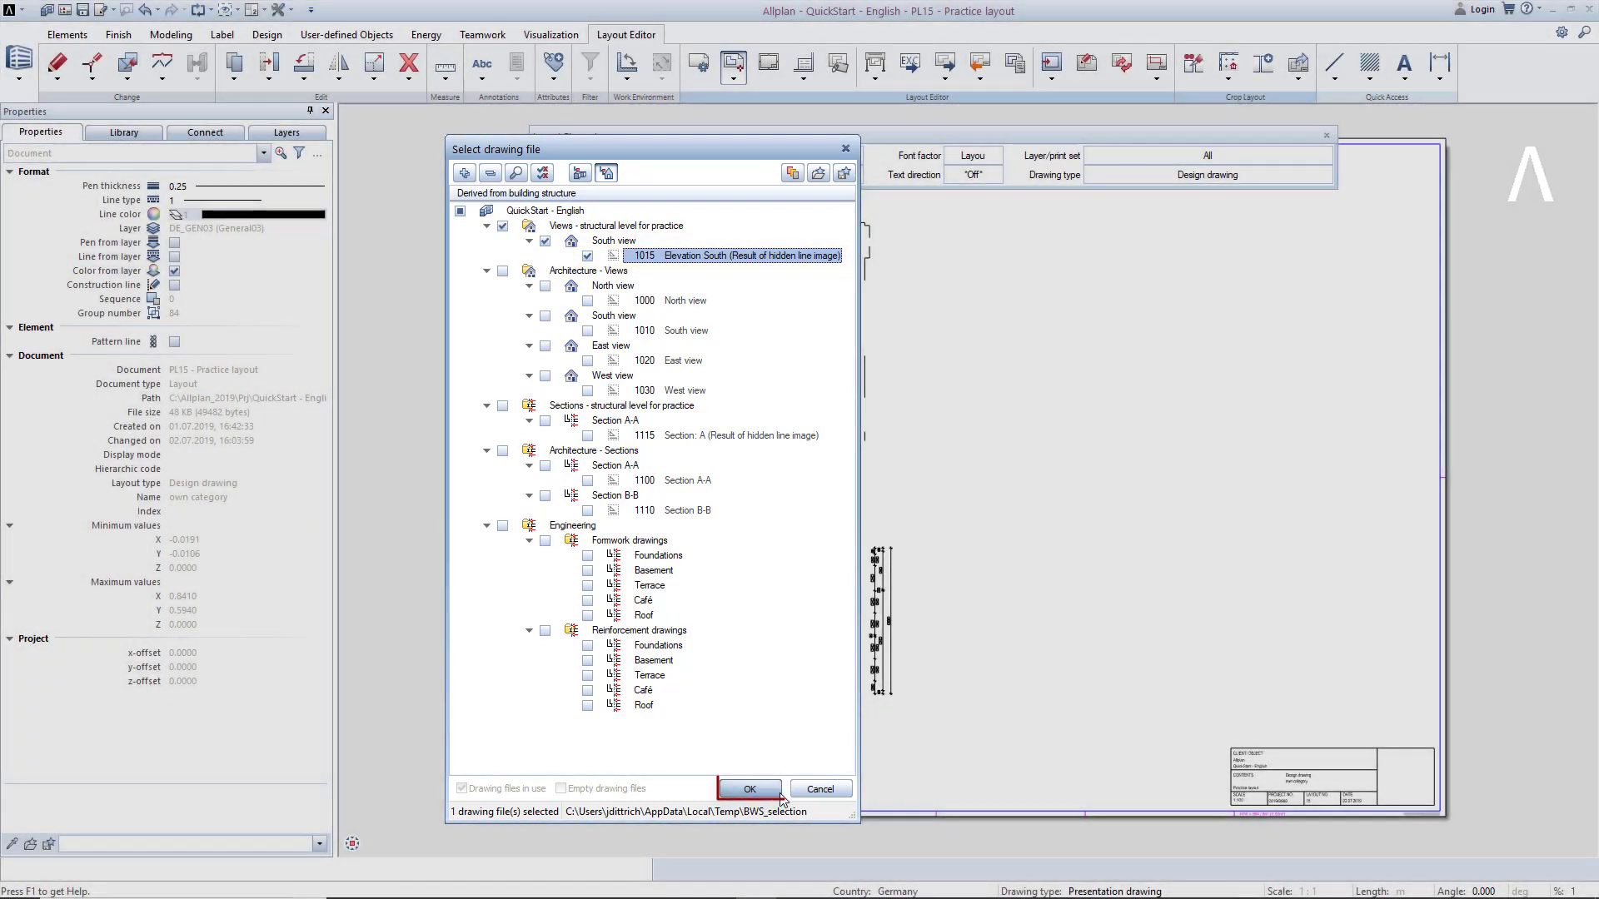
left_click(780, 795)
left_click(927, 687)
Step: Insert drawing file 1115 Section: A as a layout element at scale 1:100 beside the Café plan, below the elevation
left_click(588, 435)
left_click(749, 788)
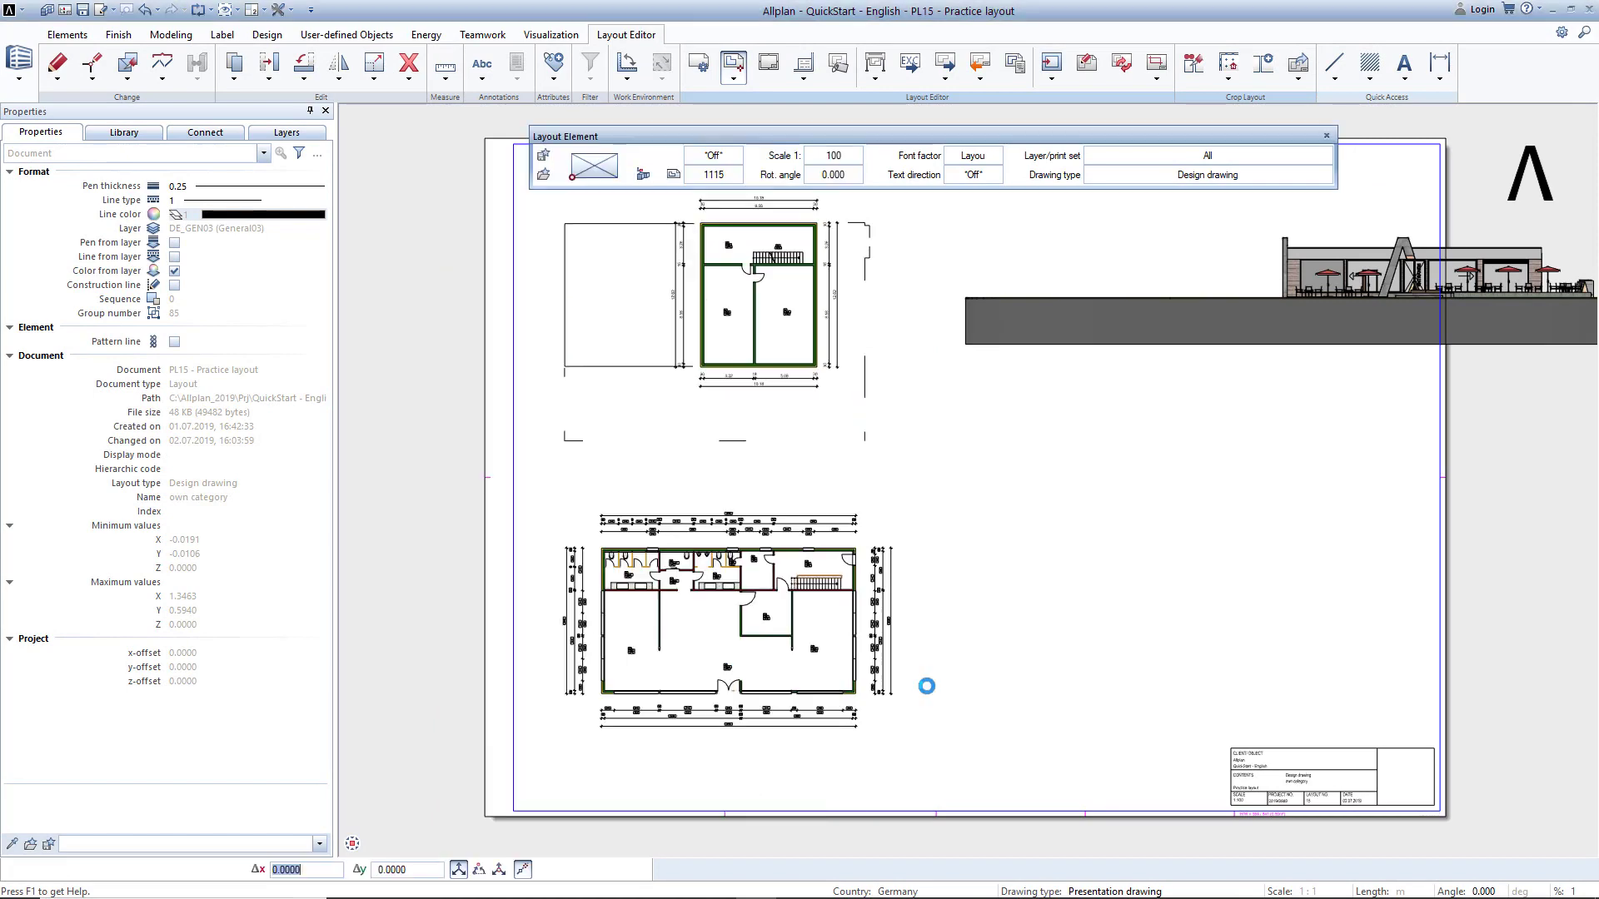
left_click(966, 668)
key("Escape")
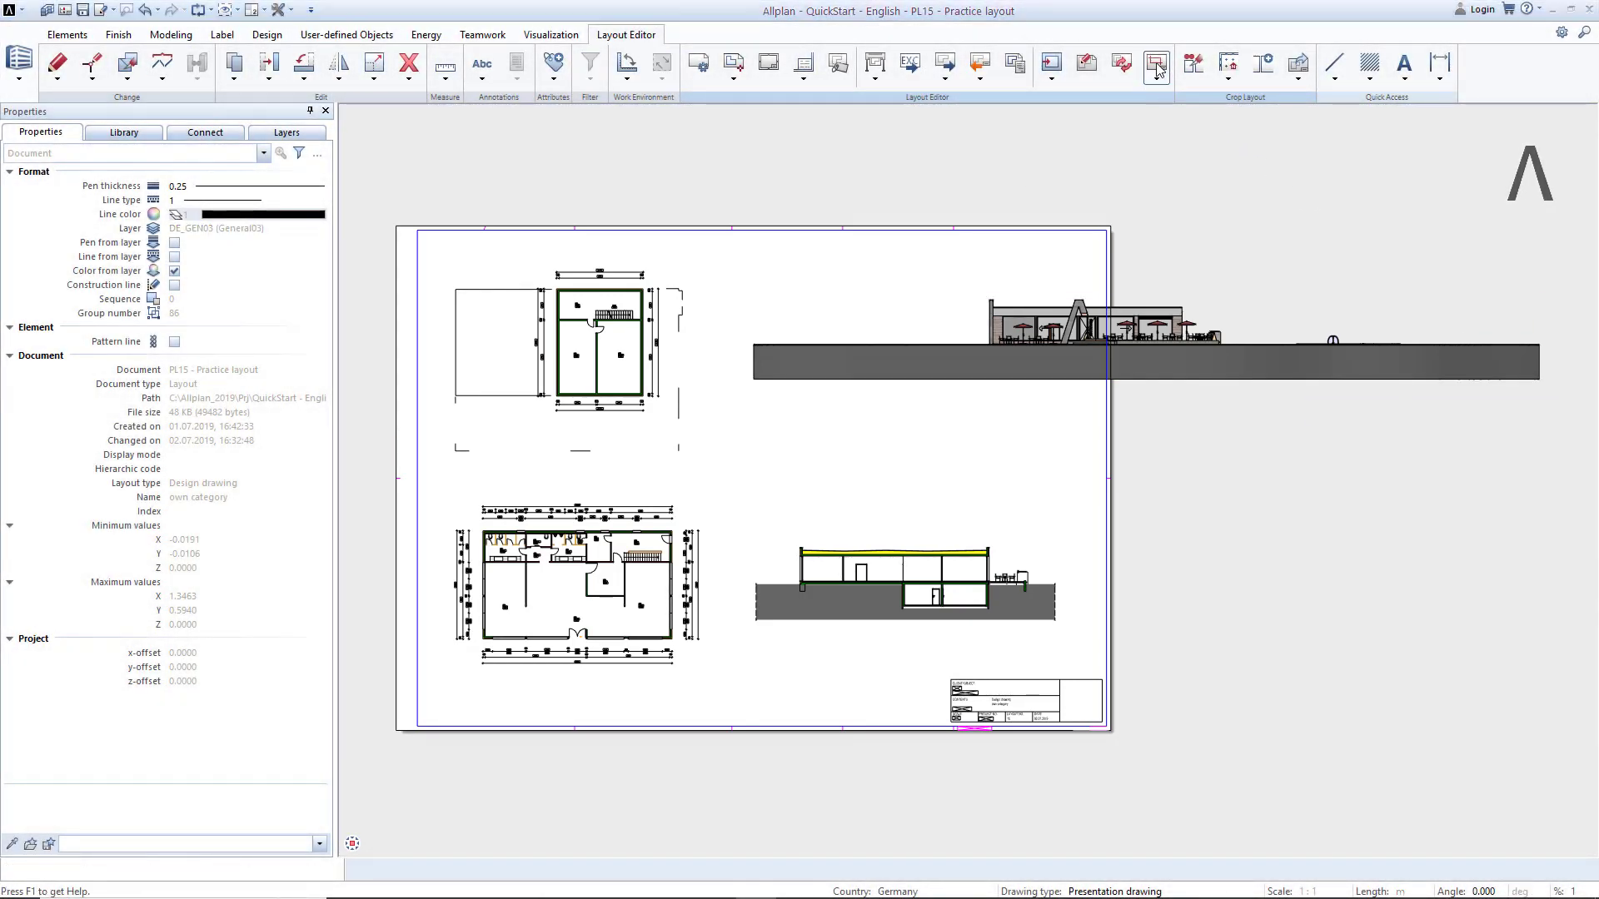
Step: Crop the placed South elevation with a rectangular layout window around the building, using the layout elements already placed
left_click(1158, 70)
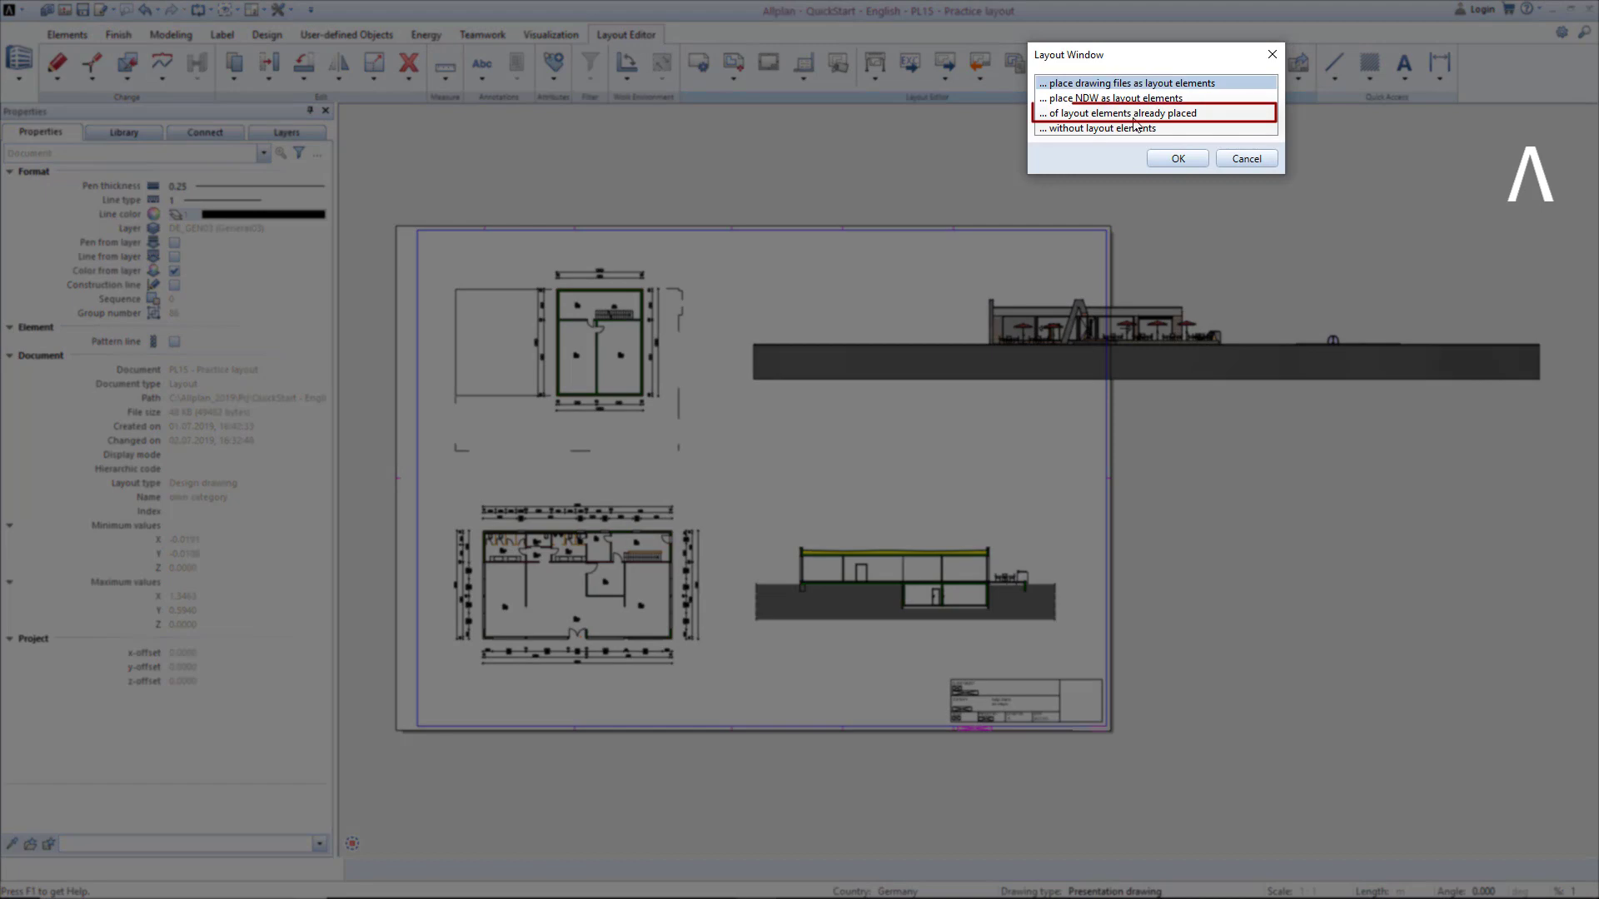
double_click(1135, 113)
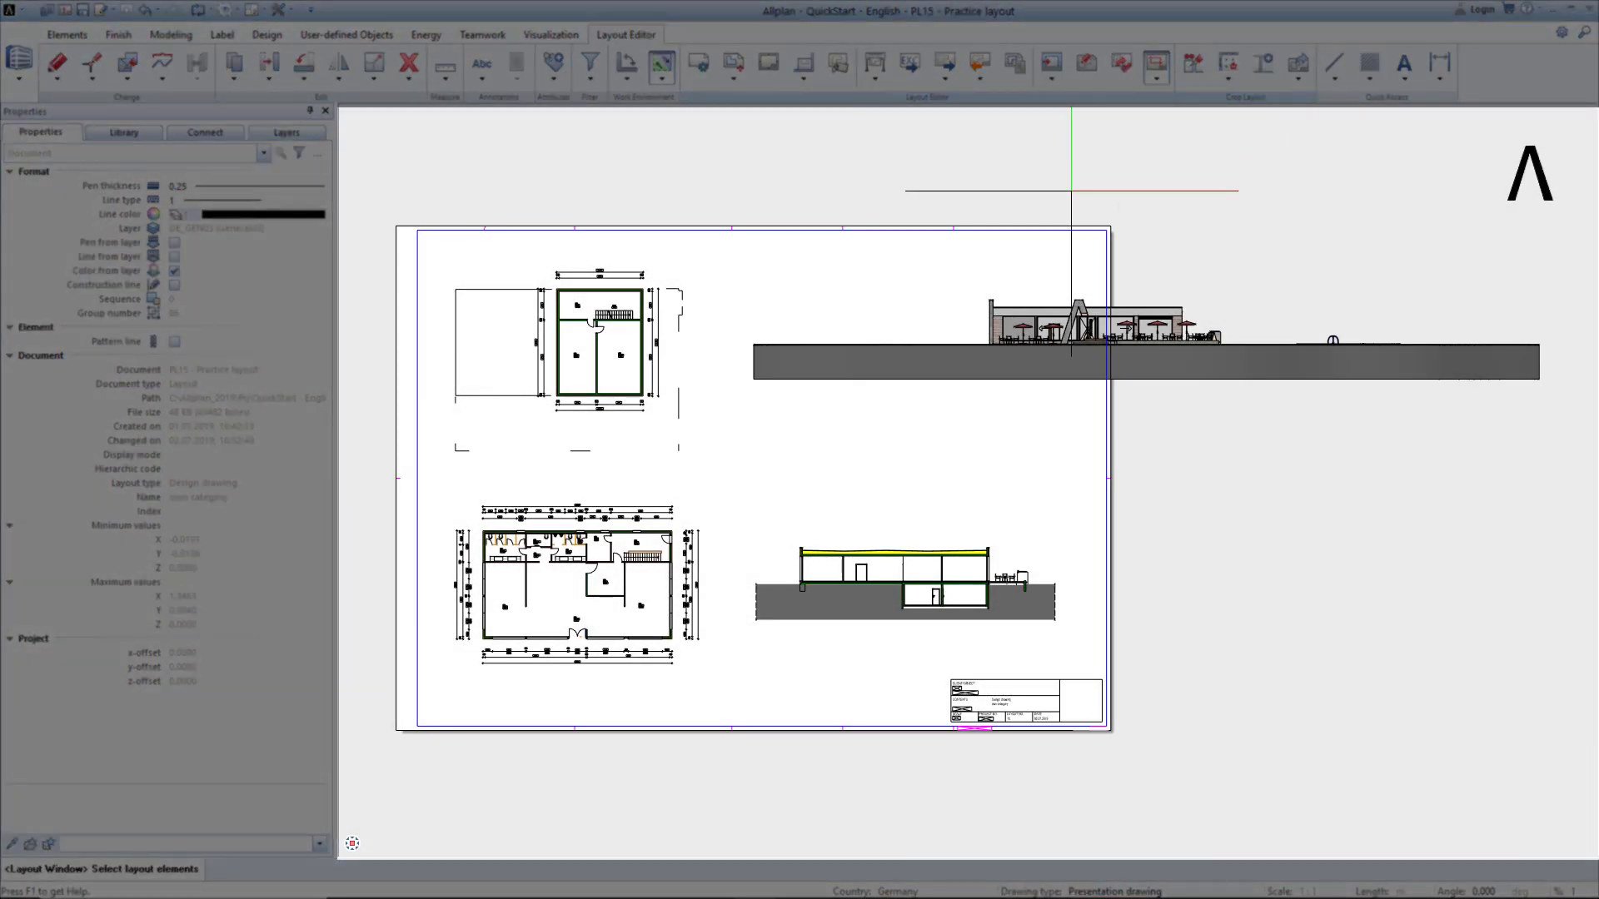
left_click(963, 339)
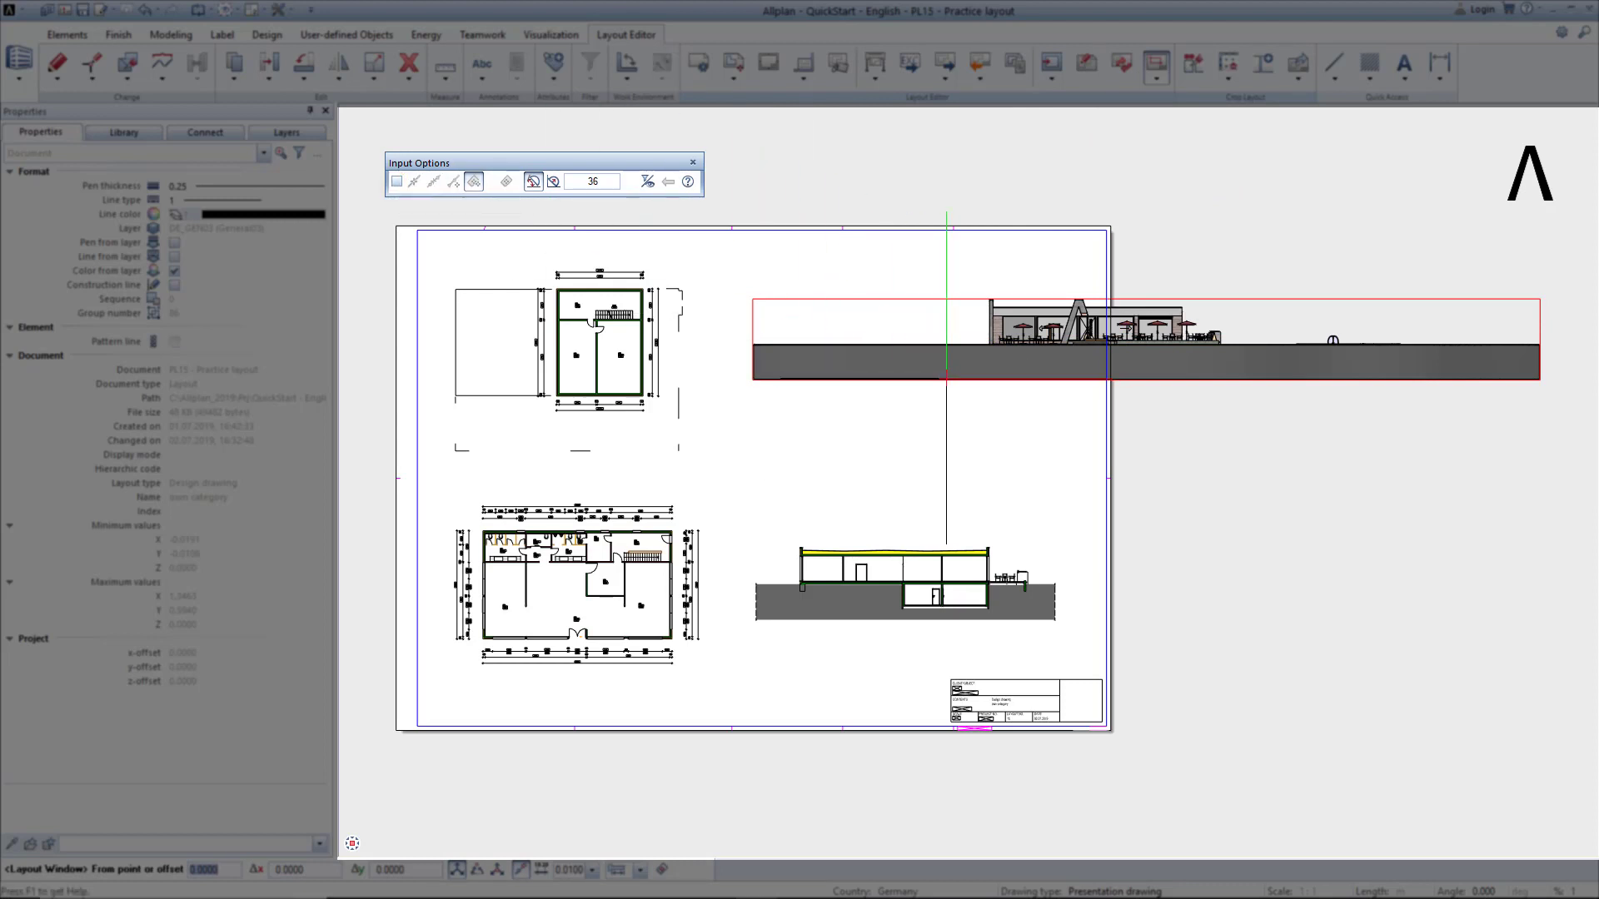
left_click(946, 379)
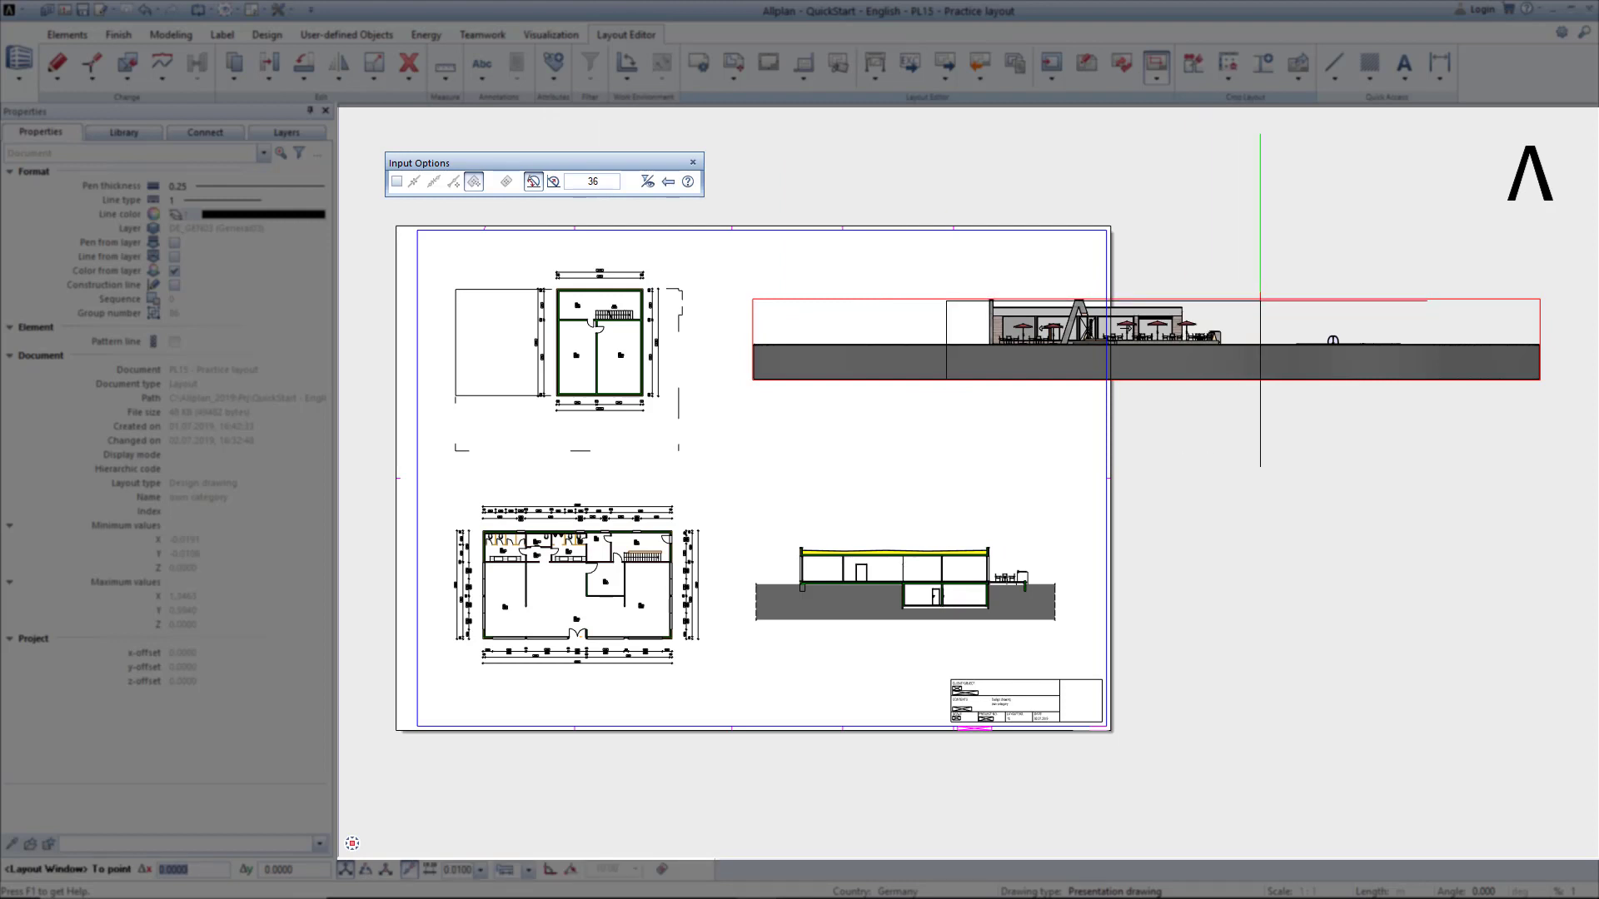
key("Escape")
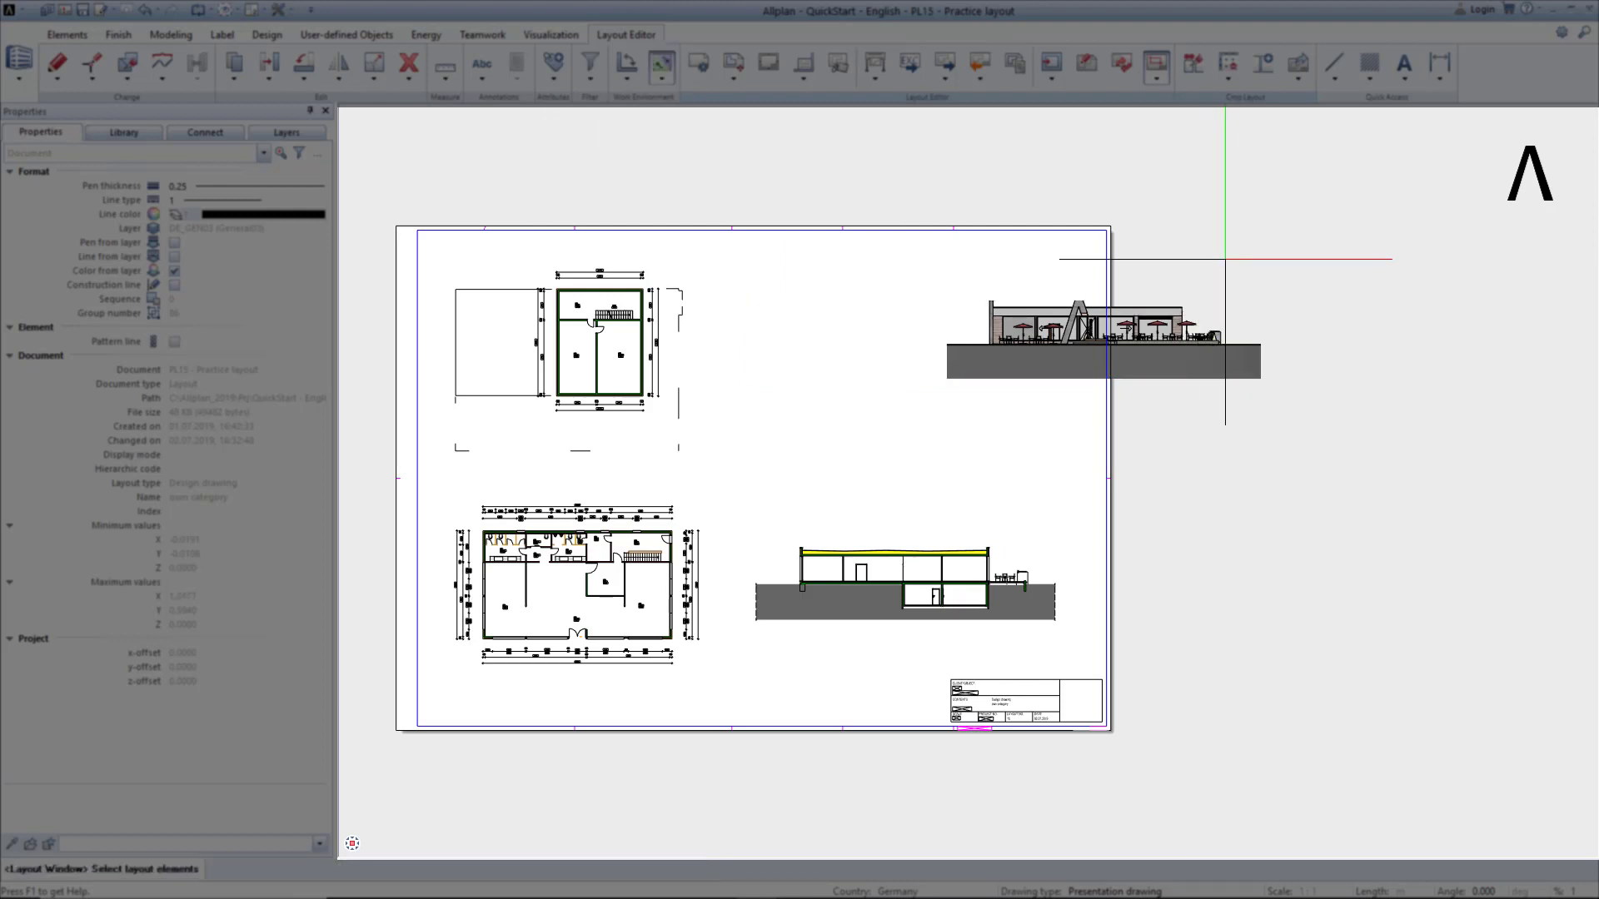
Step: Move the cropped South elevation by its lower-left corner so it lines up with the section's left edge inside the border
right_click(1231, 258)
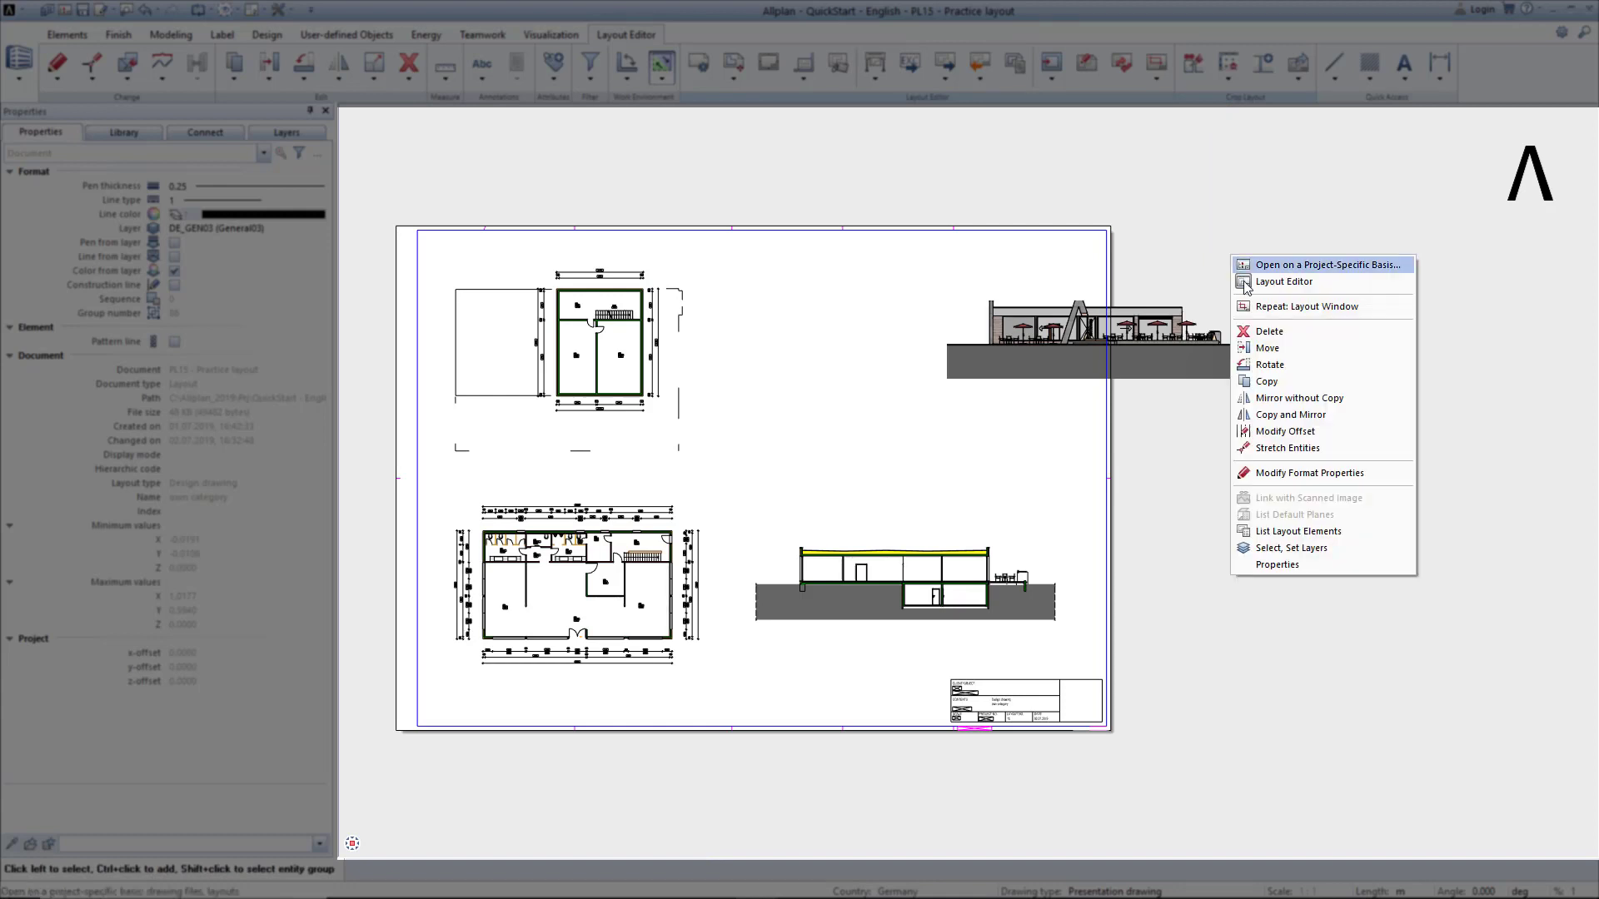
left_click(1267, 348)
left_click(955, 382)
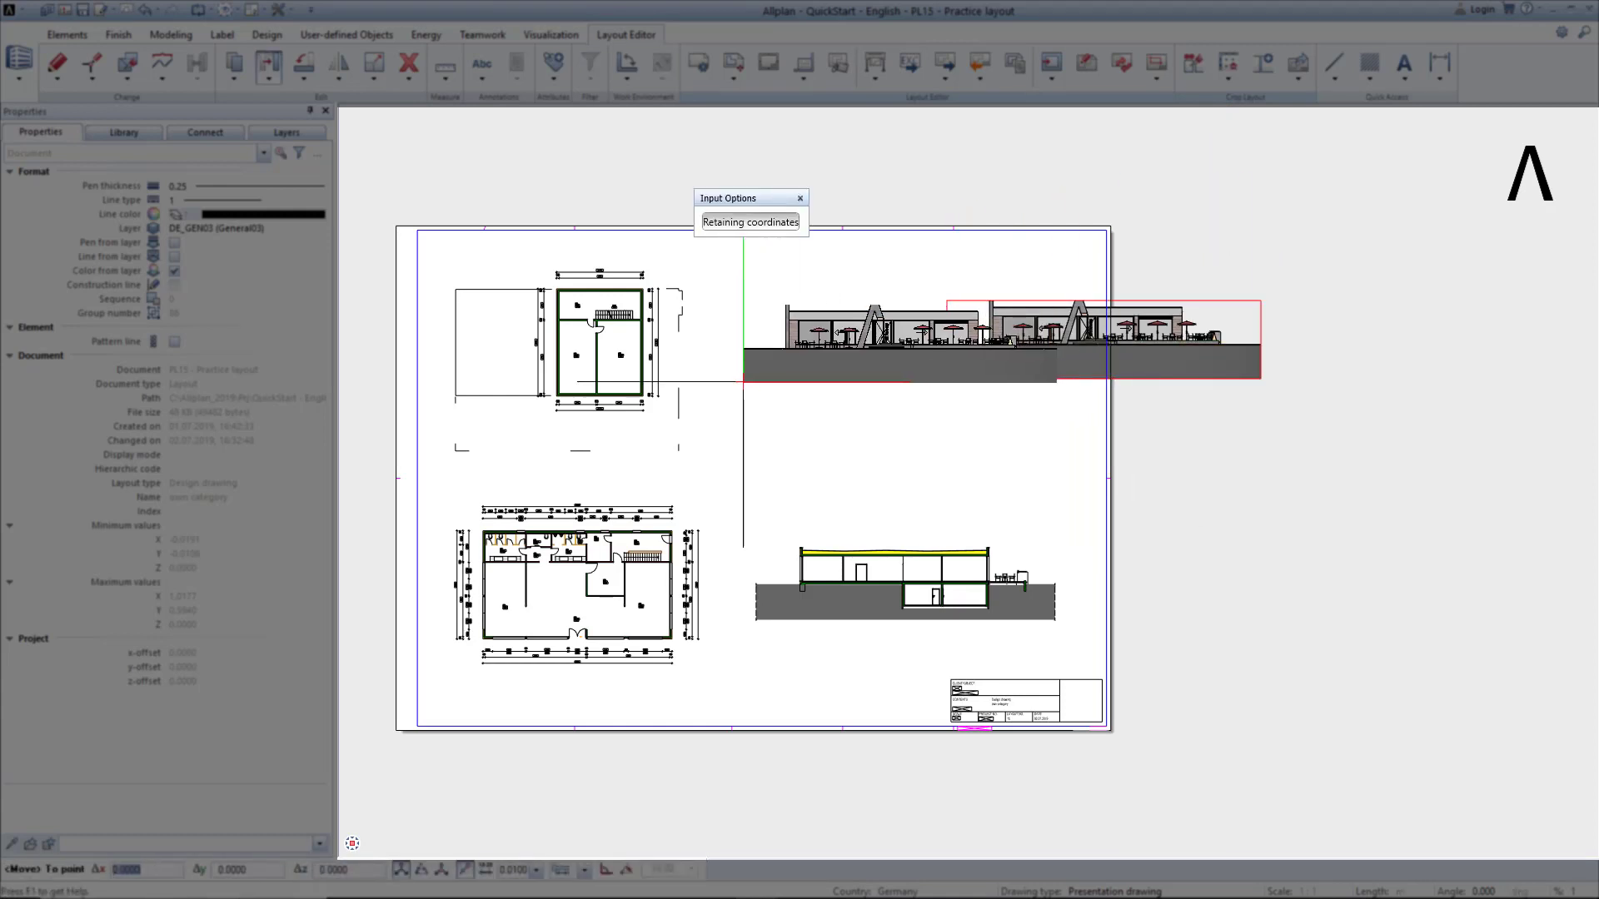
left_click(755, 379)
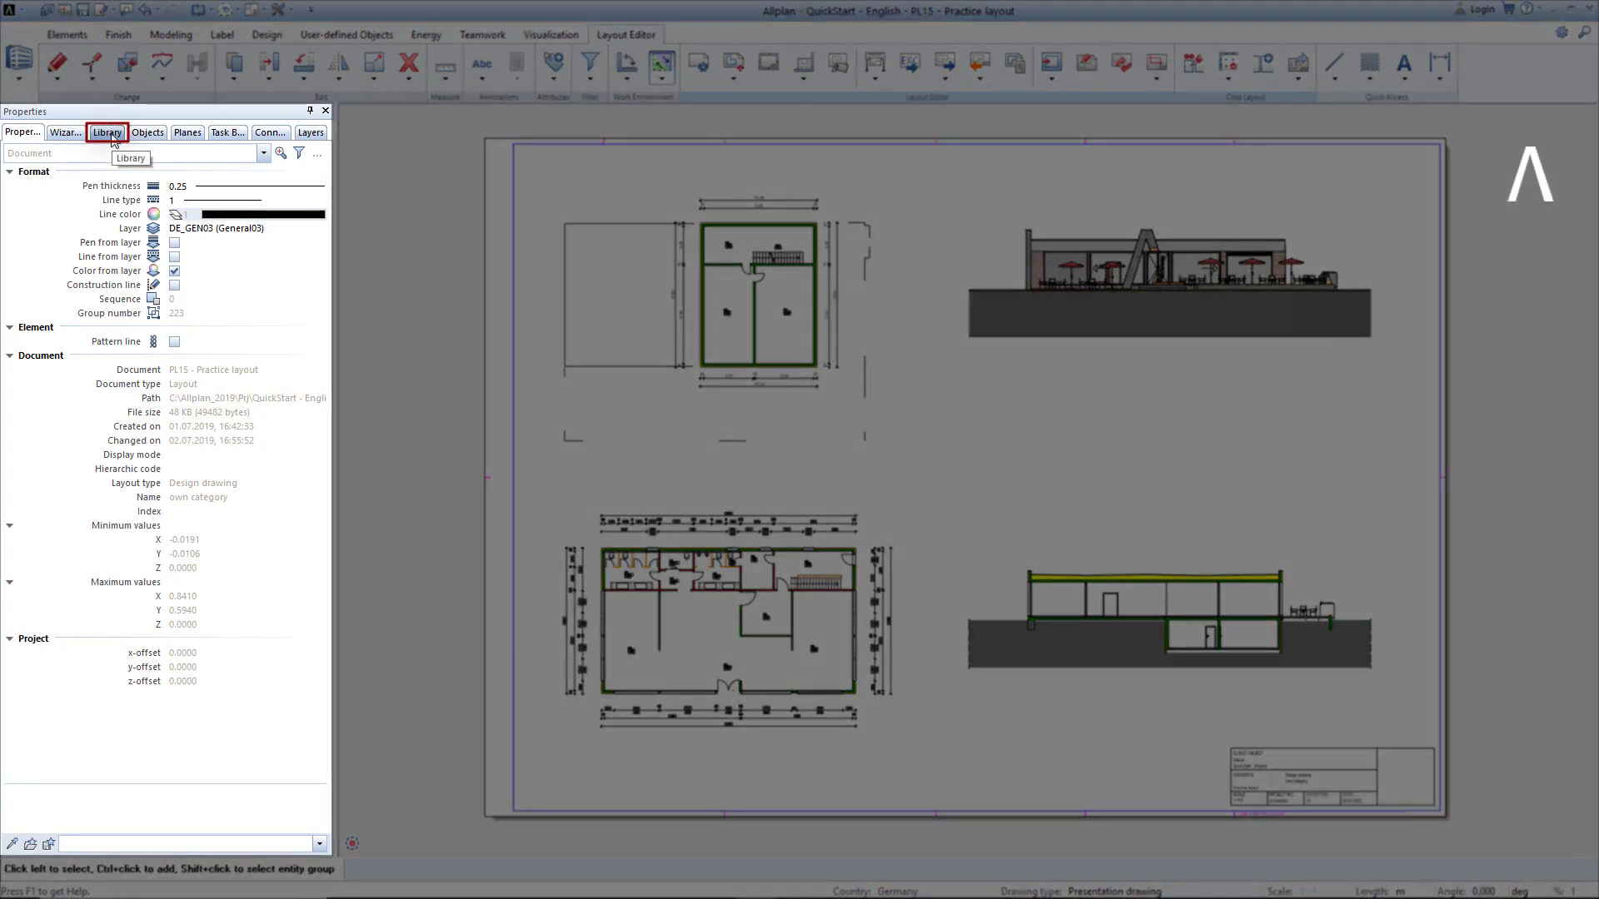
Step: Place the Text and fill area symbol from the QuickStart project library's Layout folder outside the page, to its left
left_click(107, 132)
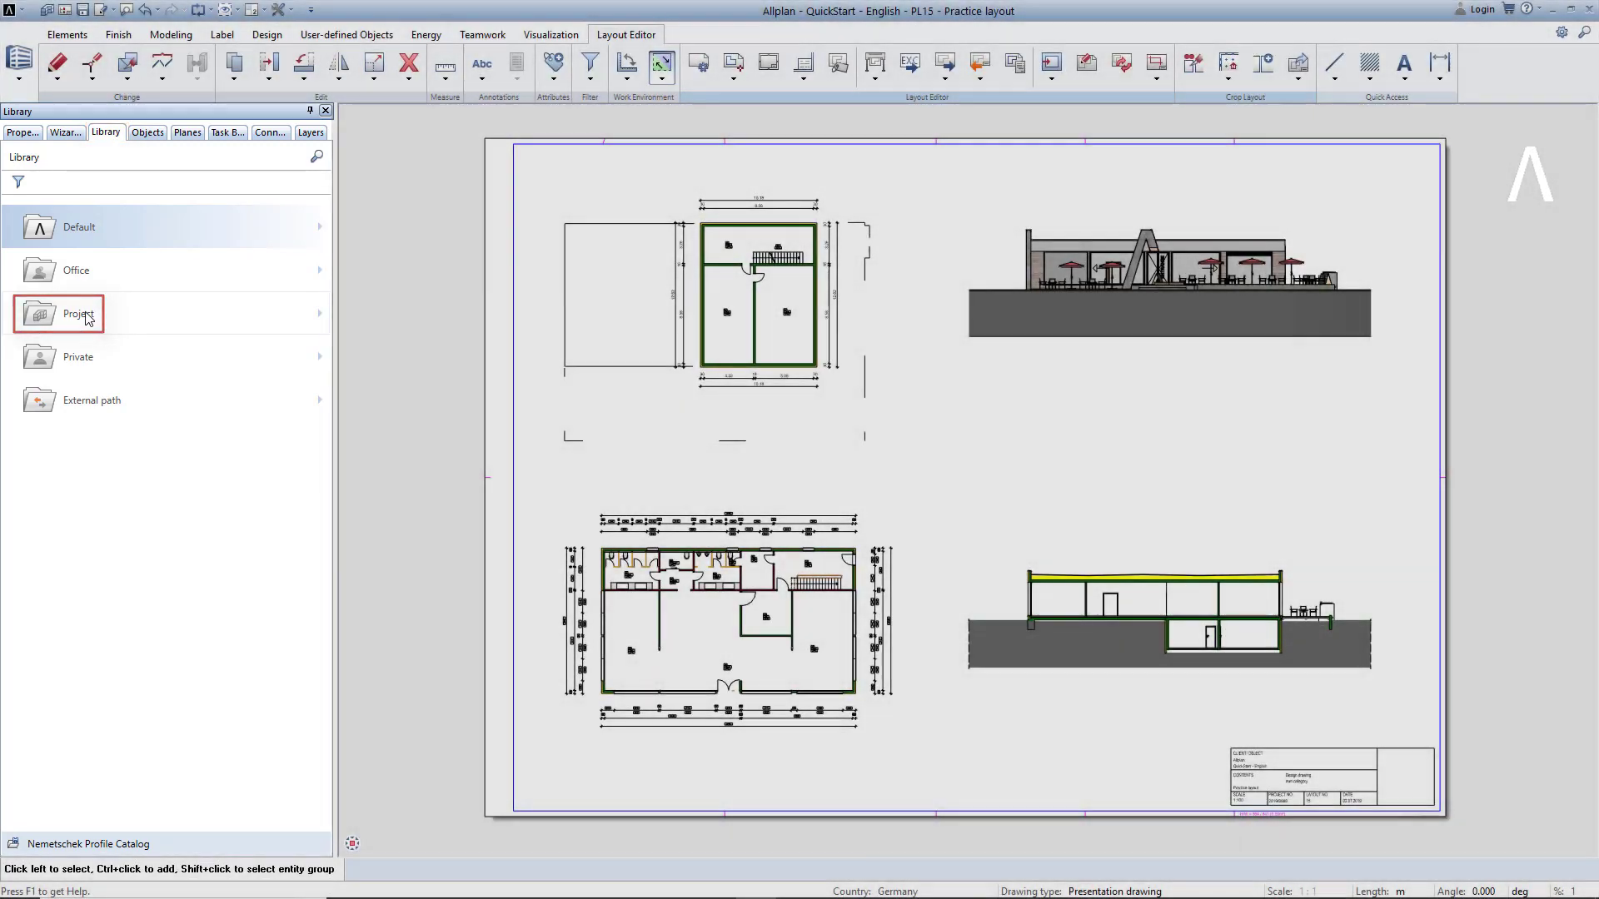
left_click(87, 315)
left_click(98, 227)
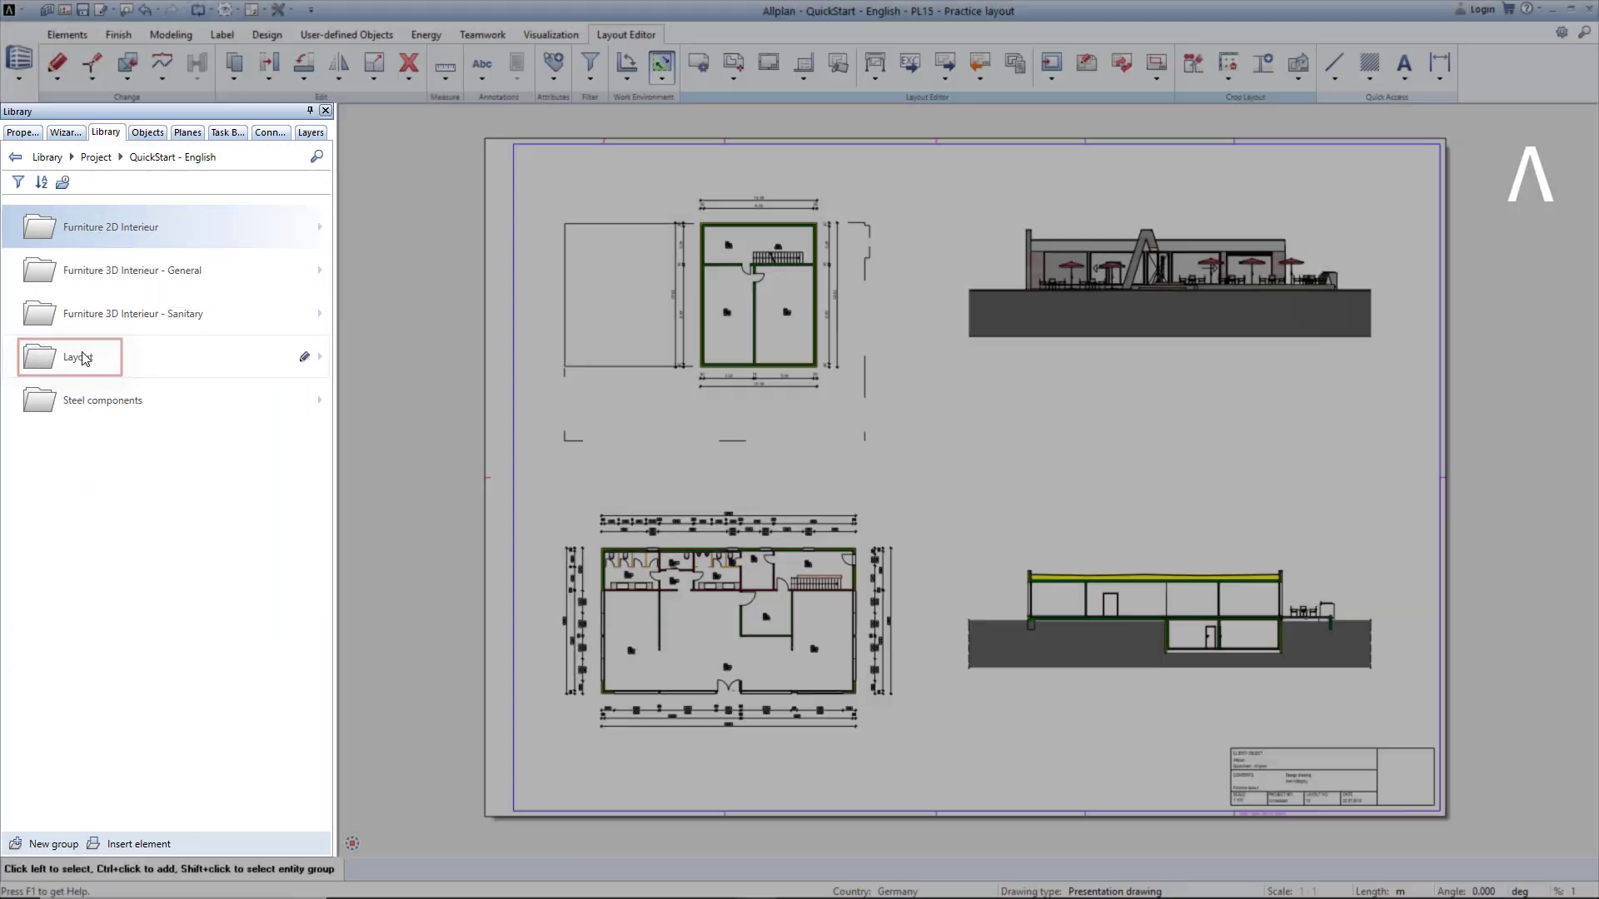
left_click(85, 350)
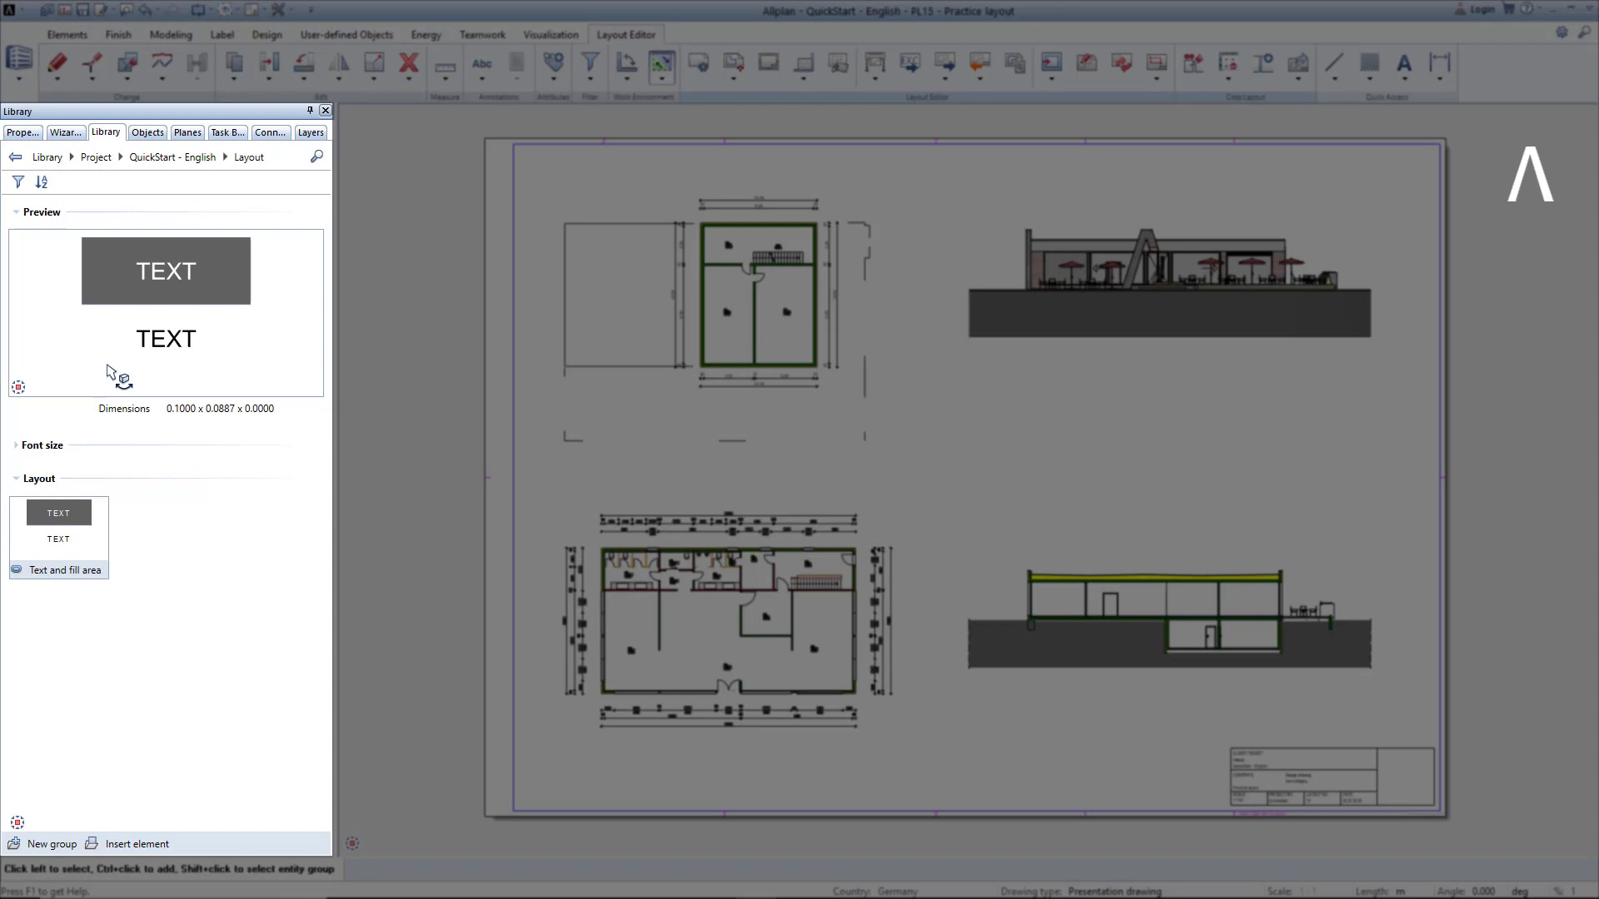
double_click(80, 539)
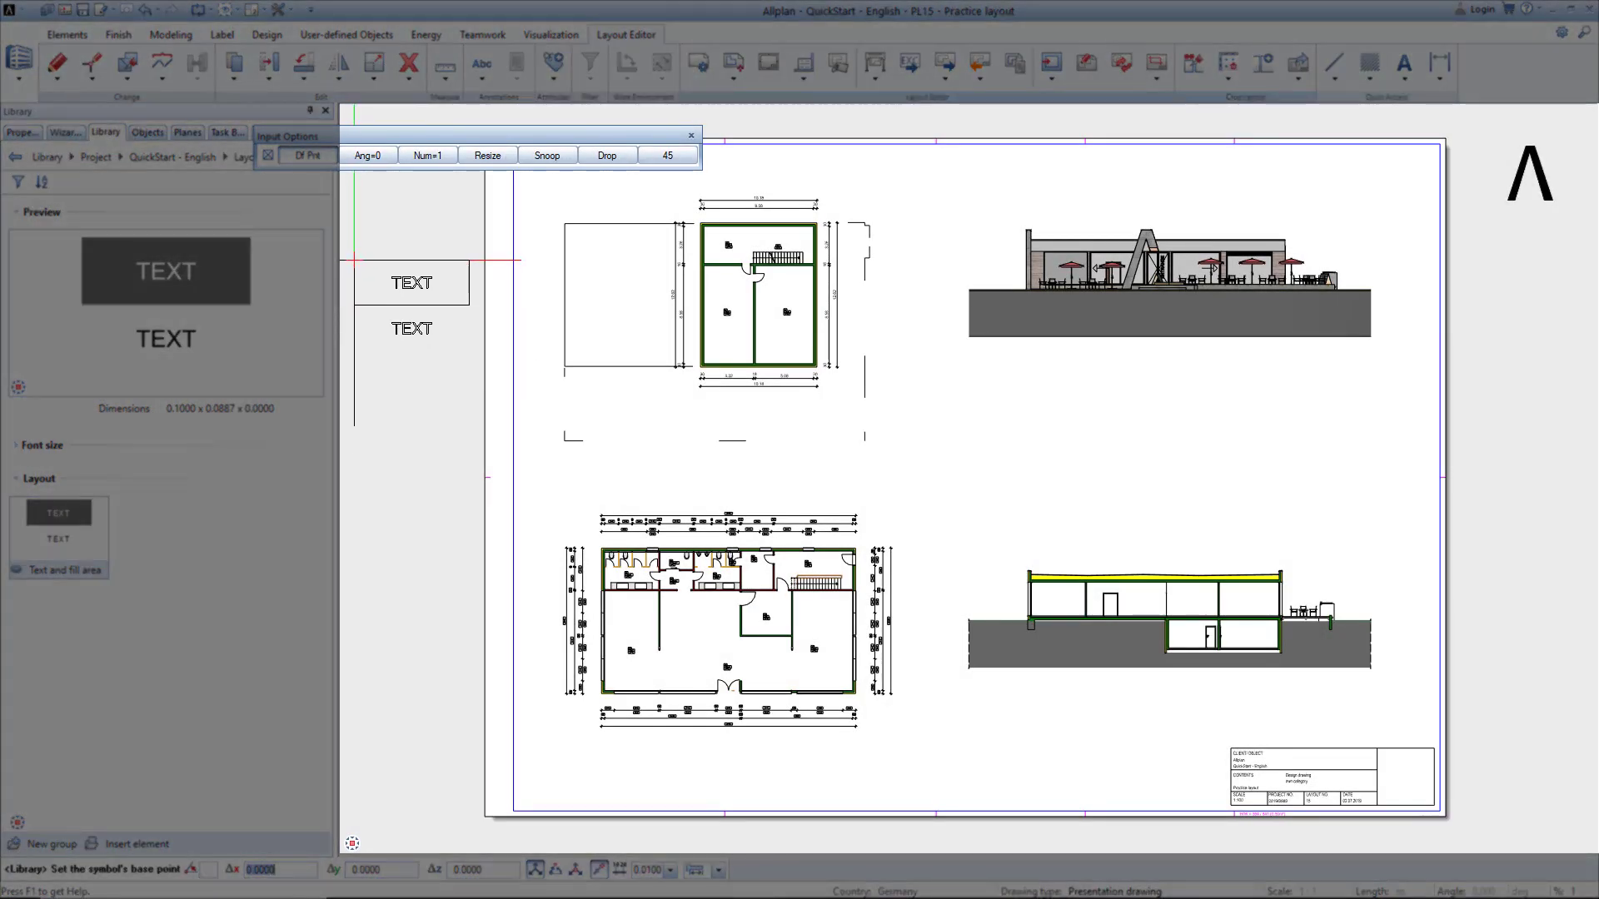
left_click(355, 260)
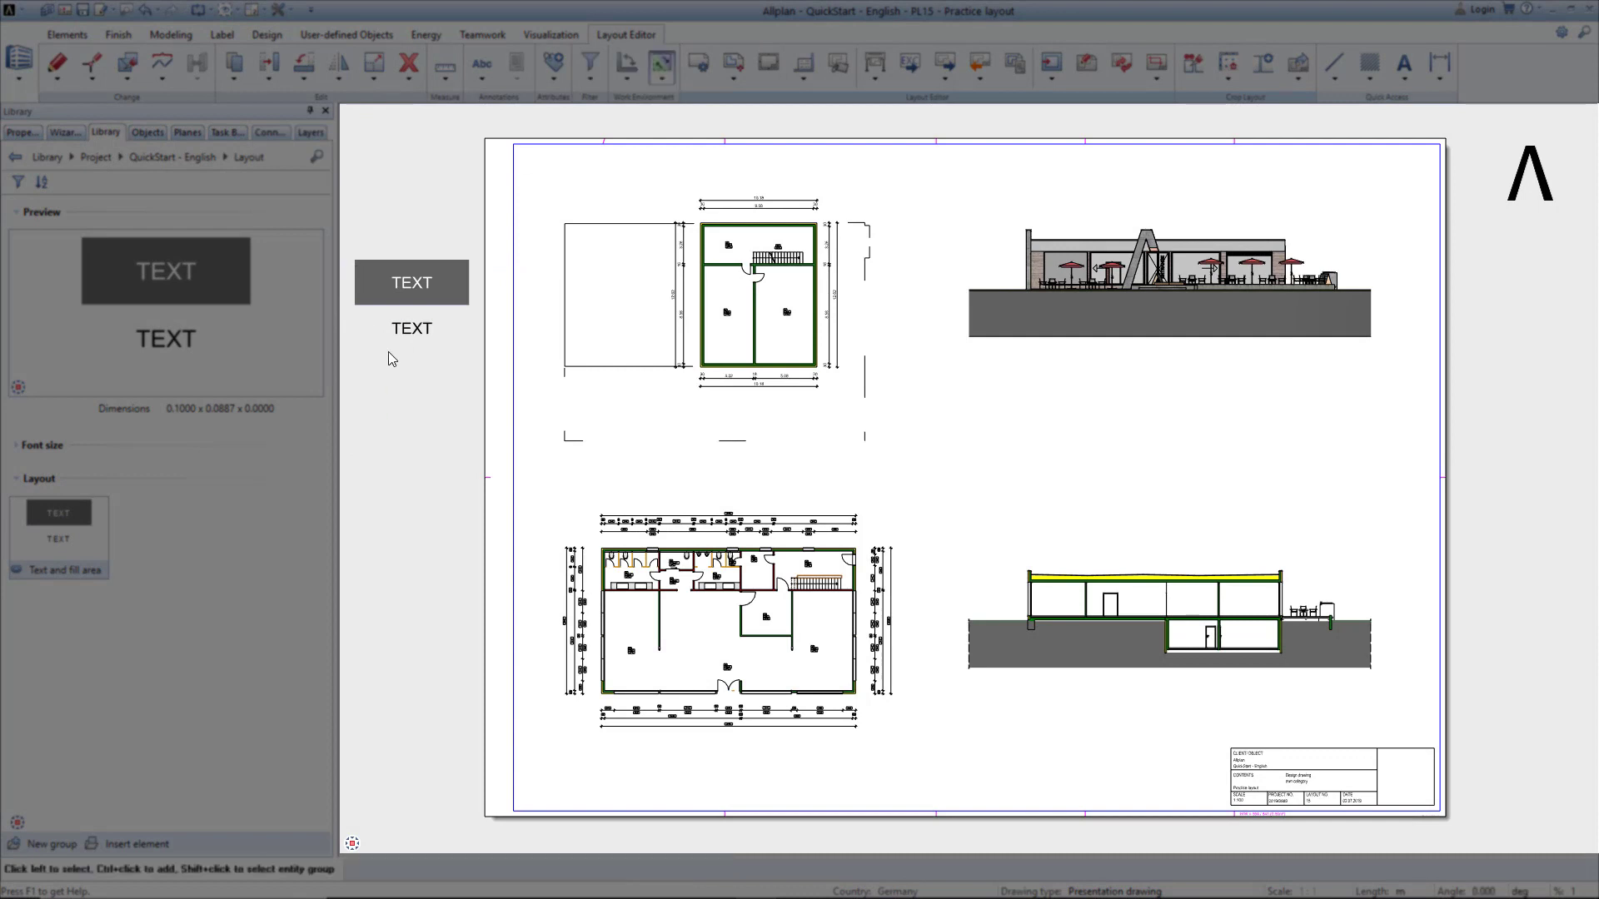
Step: Label the South elevation VIEW on its grey ground area, adopting the format of the sample's white text
right_click(412, 284)
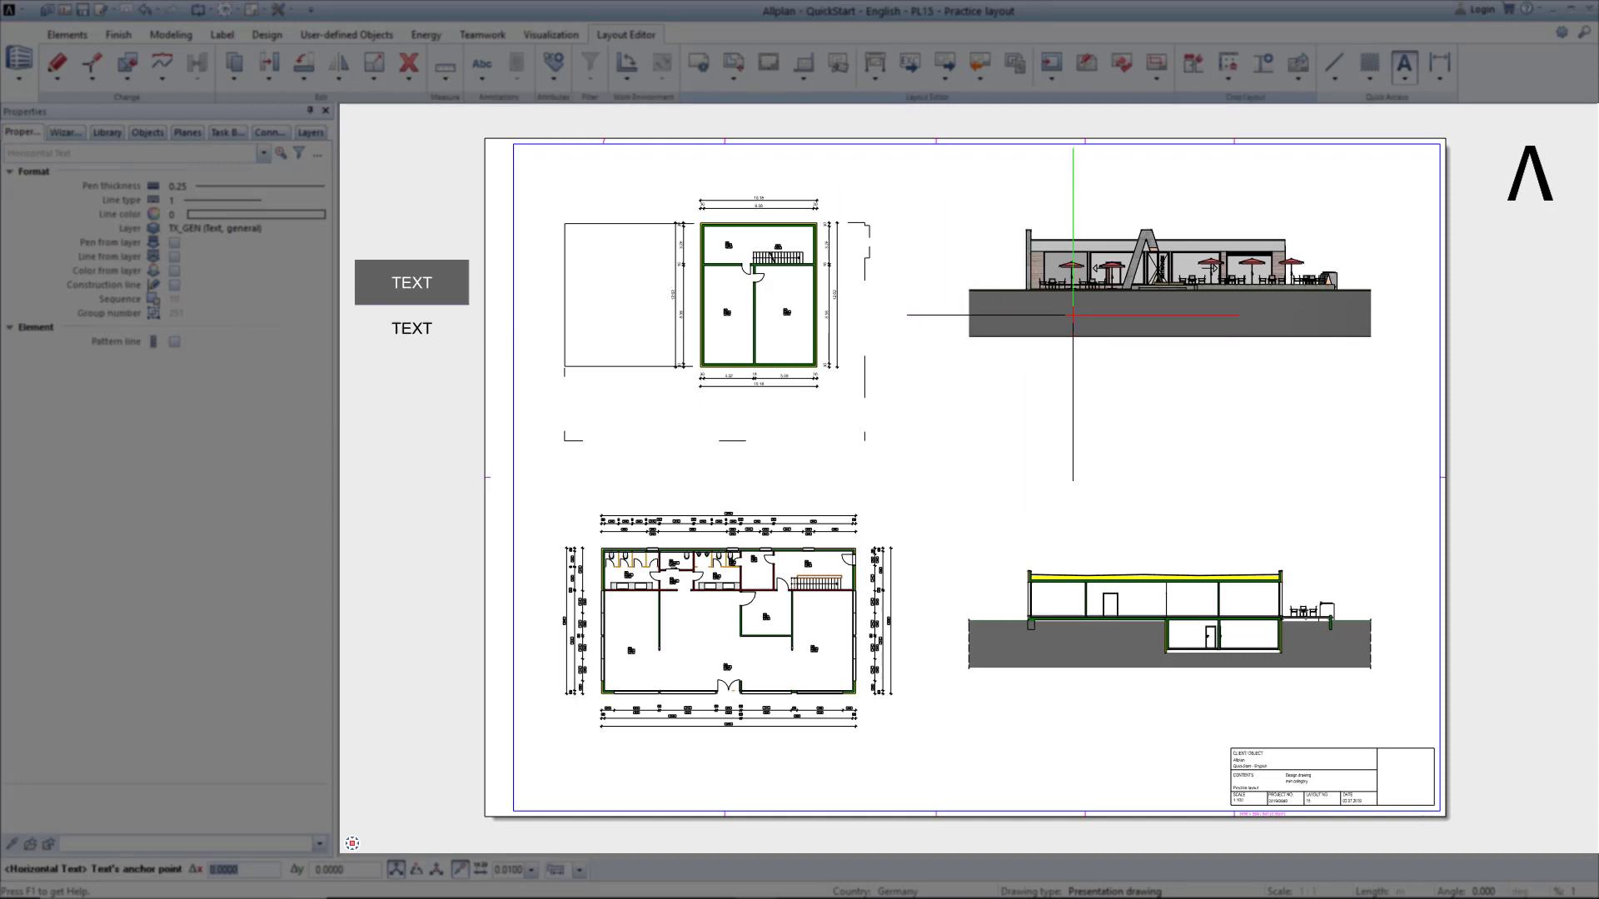
left_click(1072, 315)
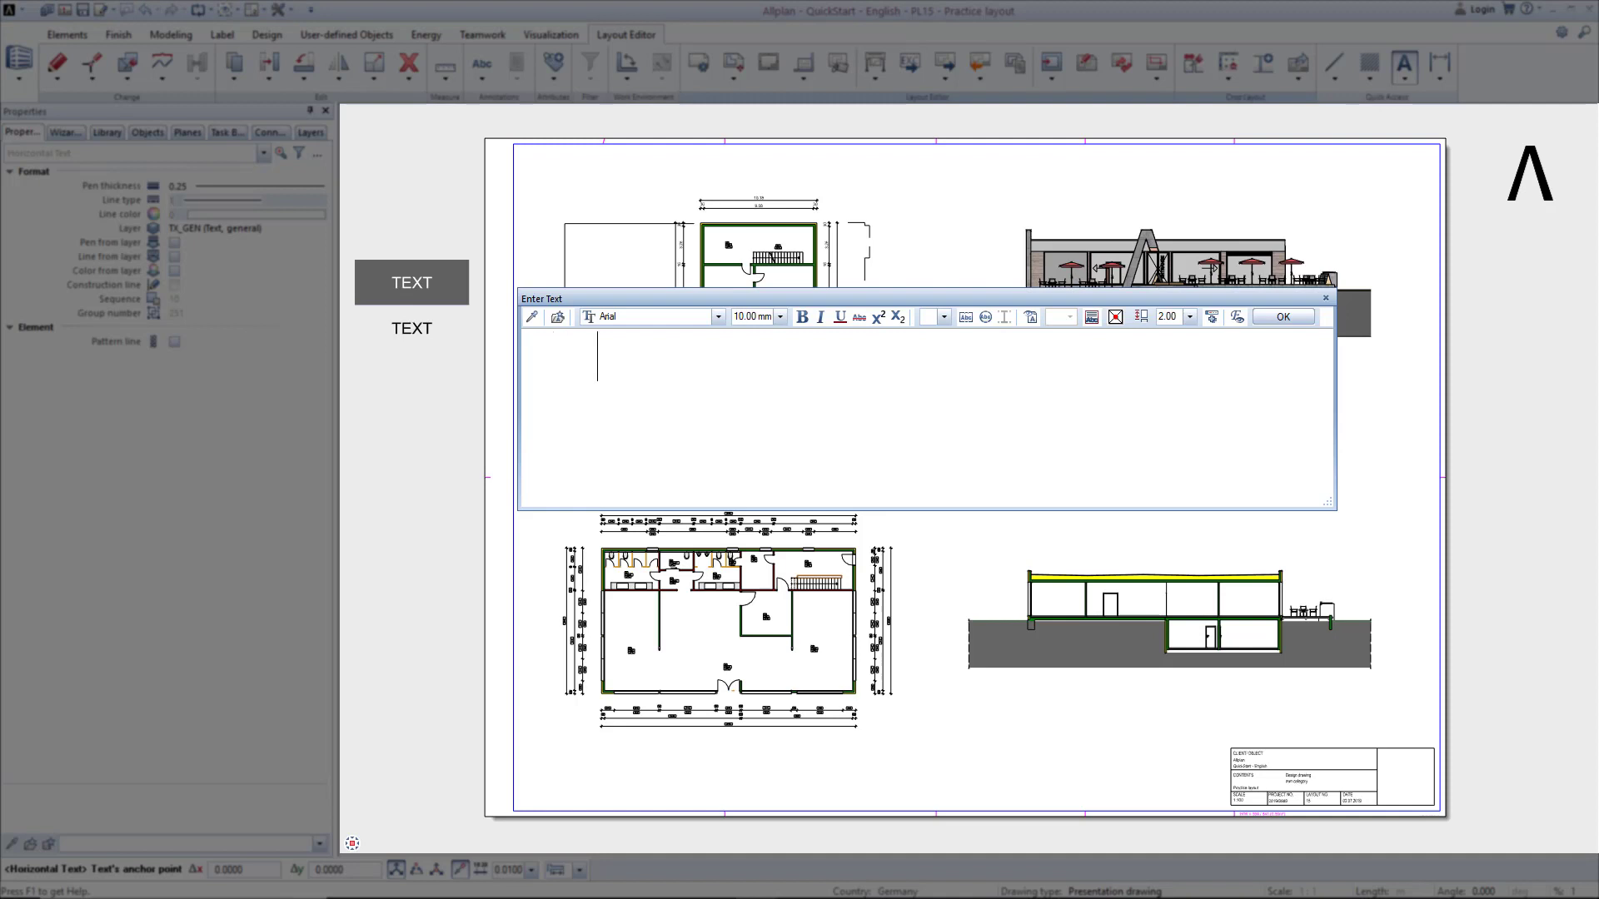
left_click(1284, 317)
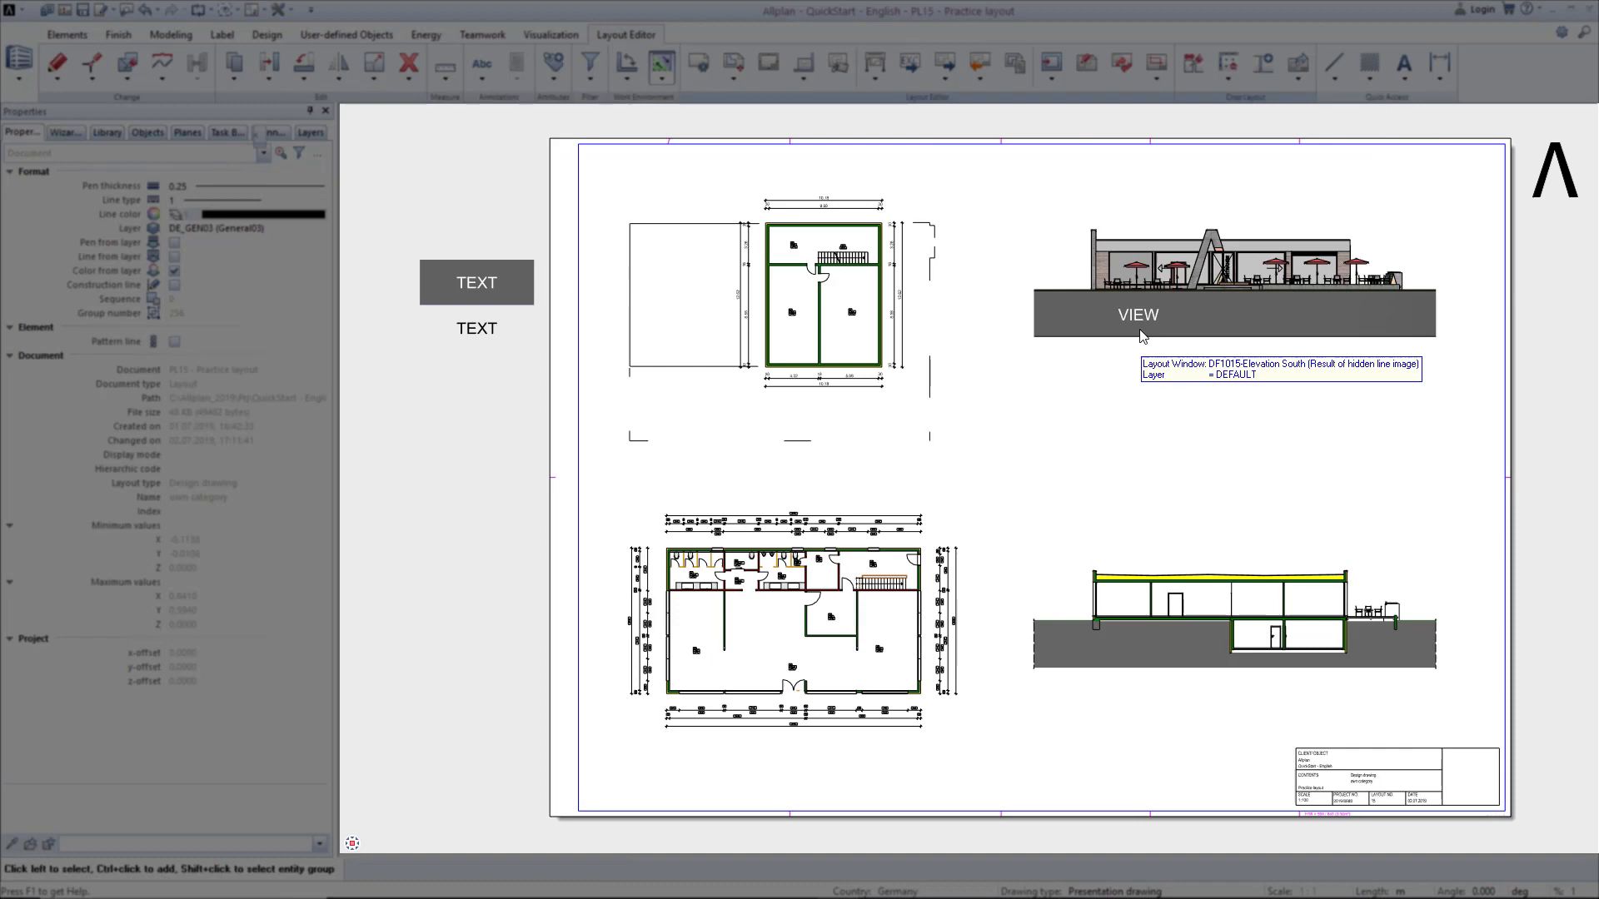
Step: Copy the VIEW label onto the grey ground area of the section and change the copy's text to SECTION
left_click(1142, 315)
mouse_move(1143, 315)
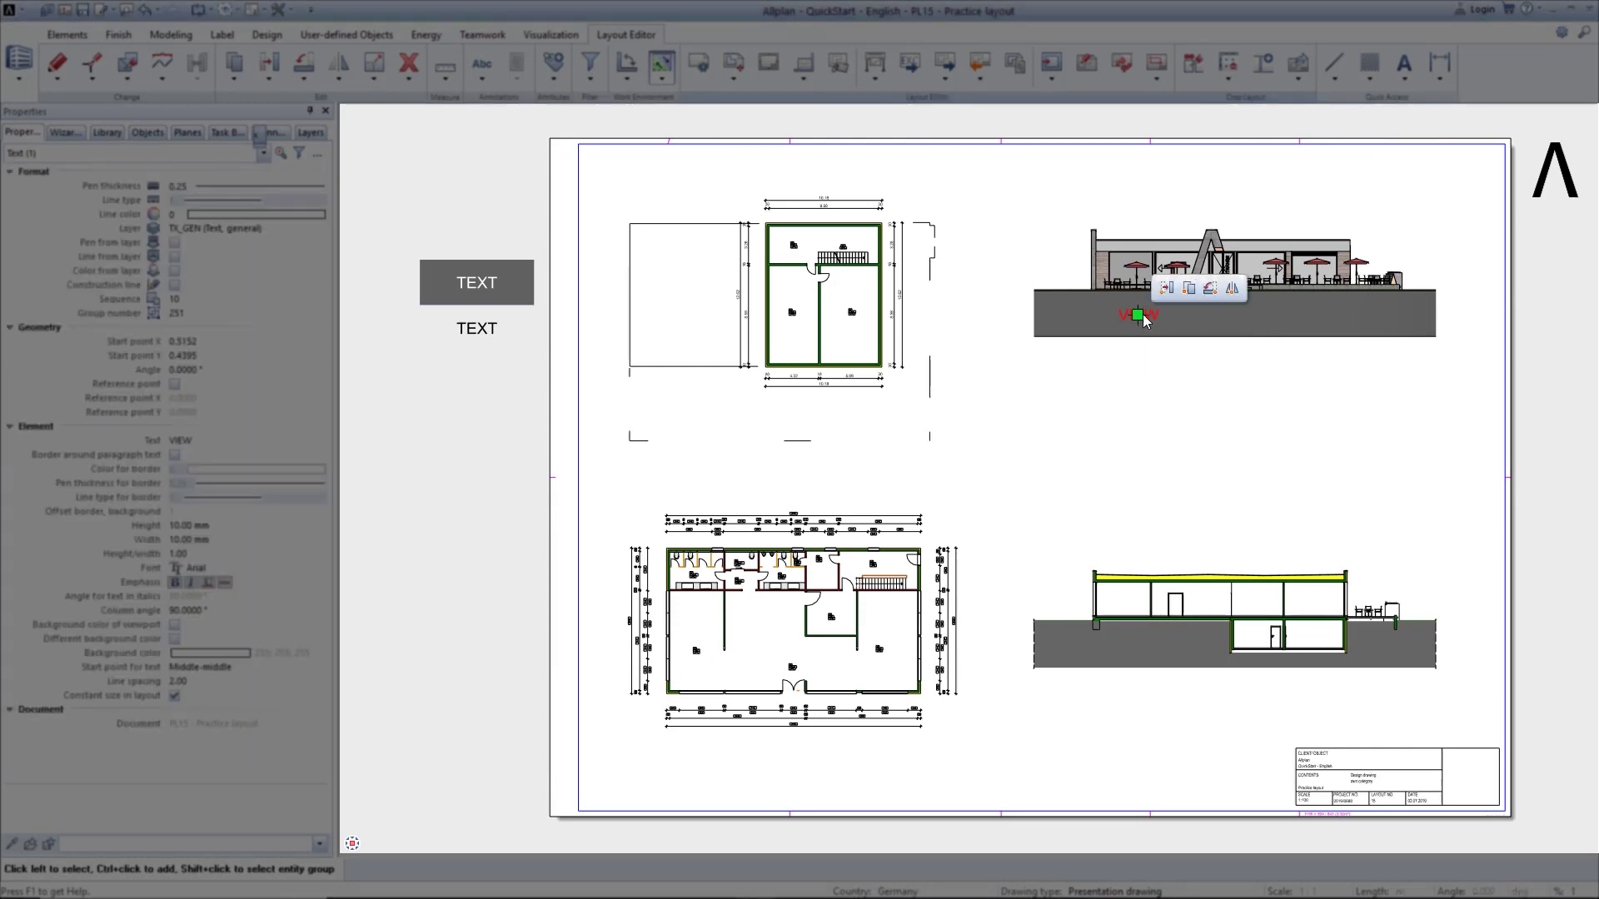
left_click(1188, 287)
left_click(1153, 643)
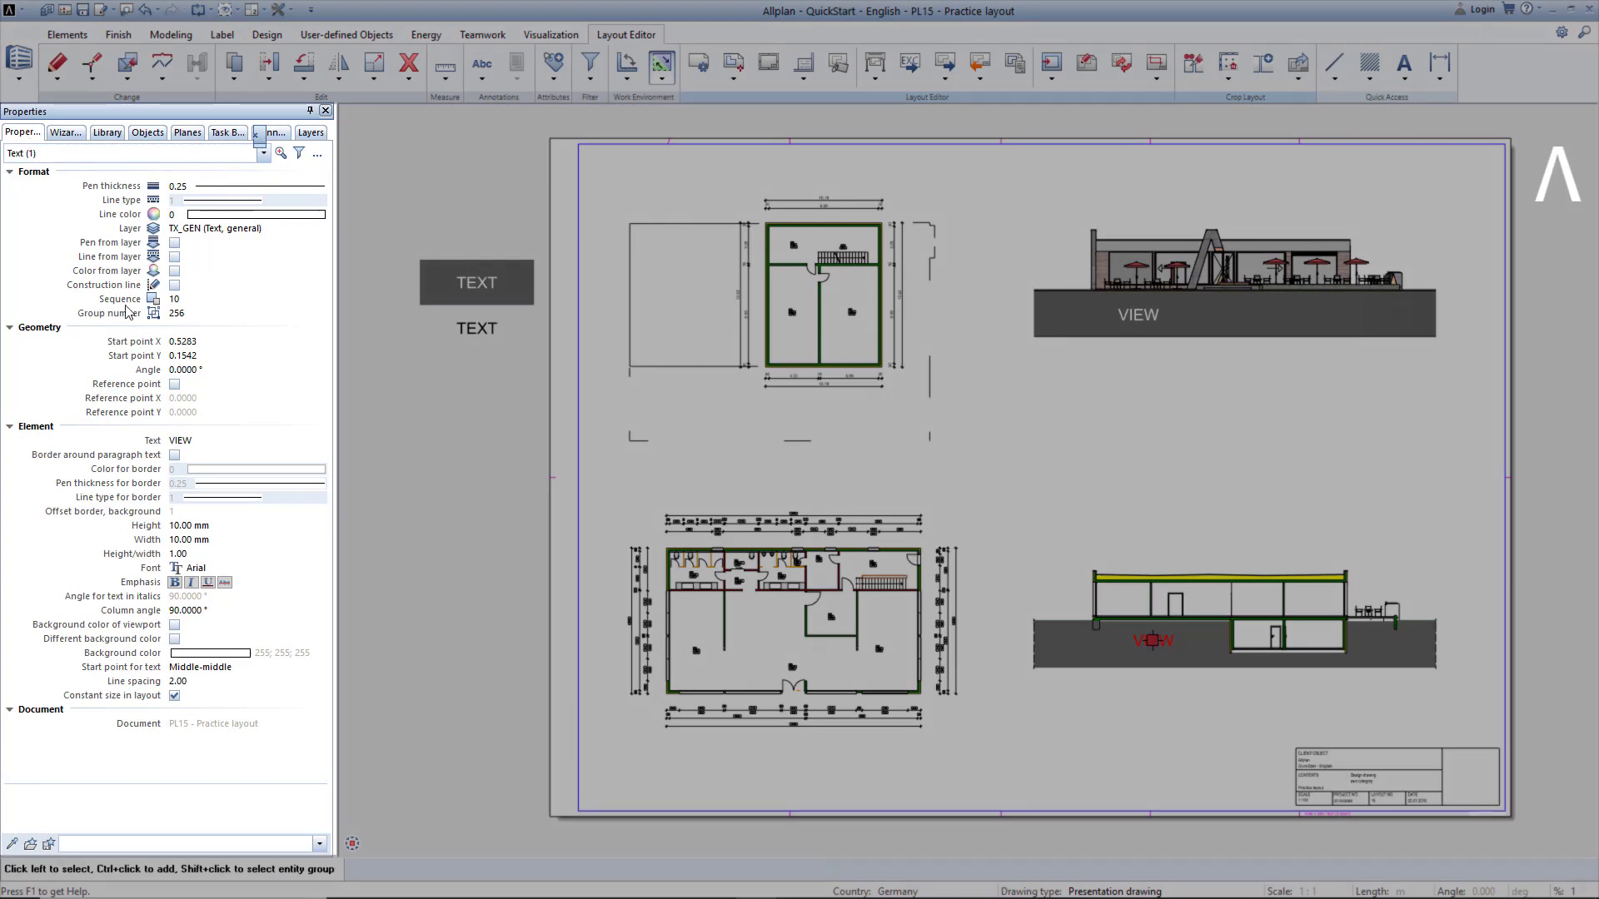
left_click(194, 439)
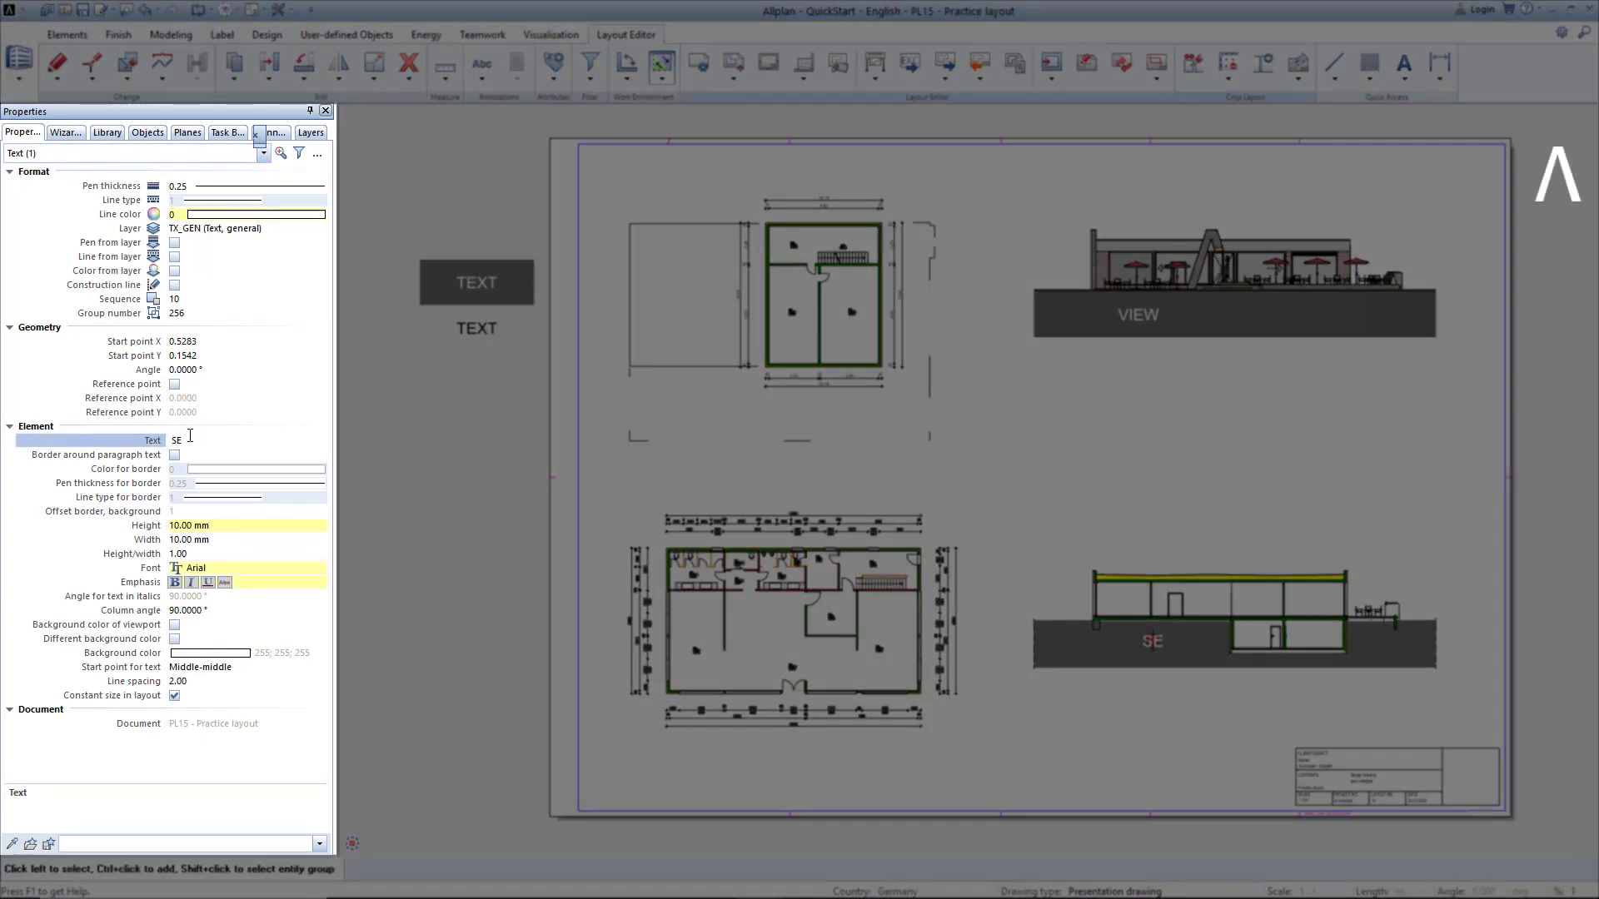
type("SECTION")
key("Return")
left_click(499, 365)
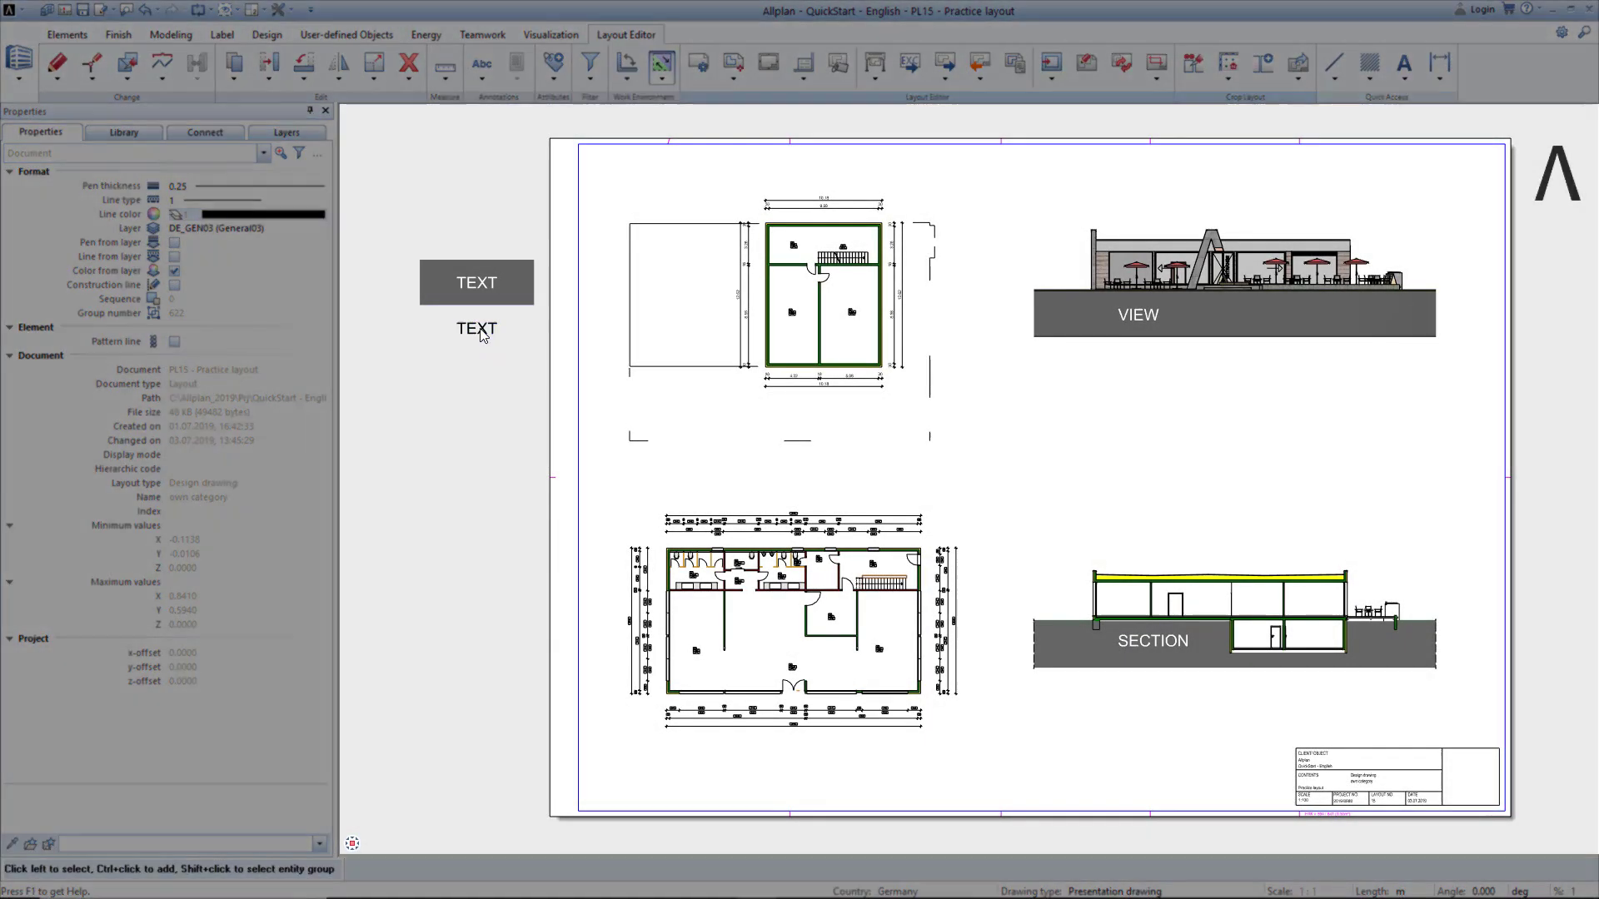
Step: Label the two floor plans BASEMENT and CAFE-GROUND FLOOR beneath each plan, adopting the format of the sample's black text
right_click(498, 338)
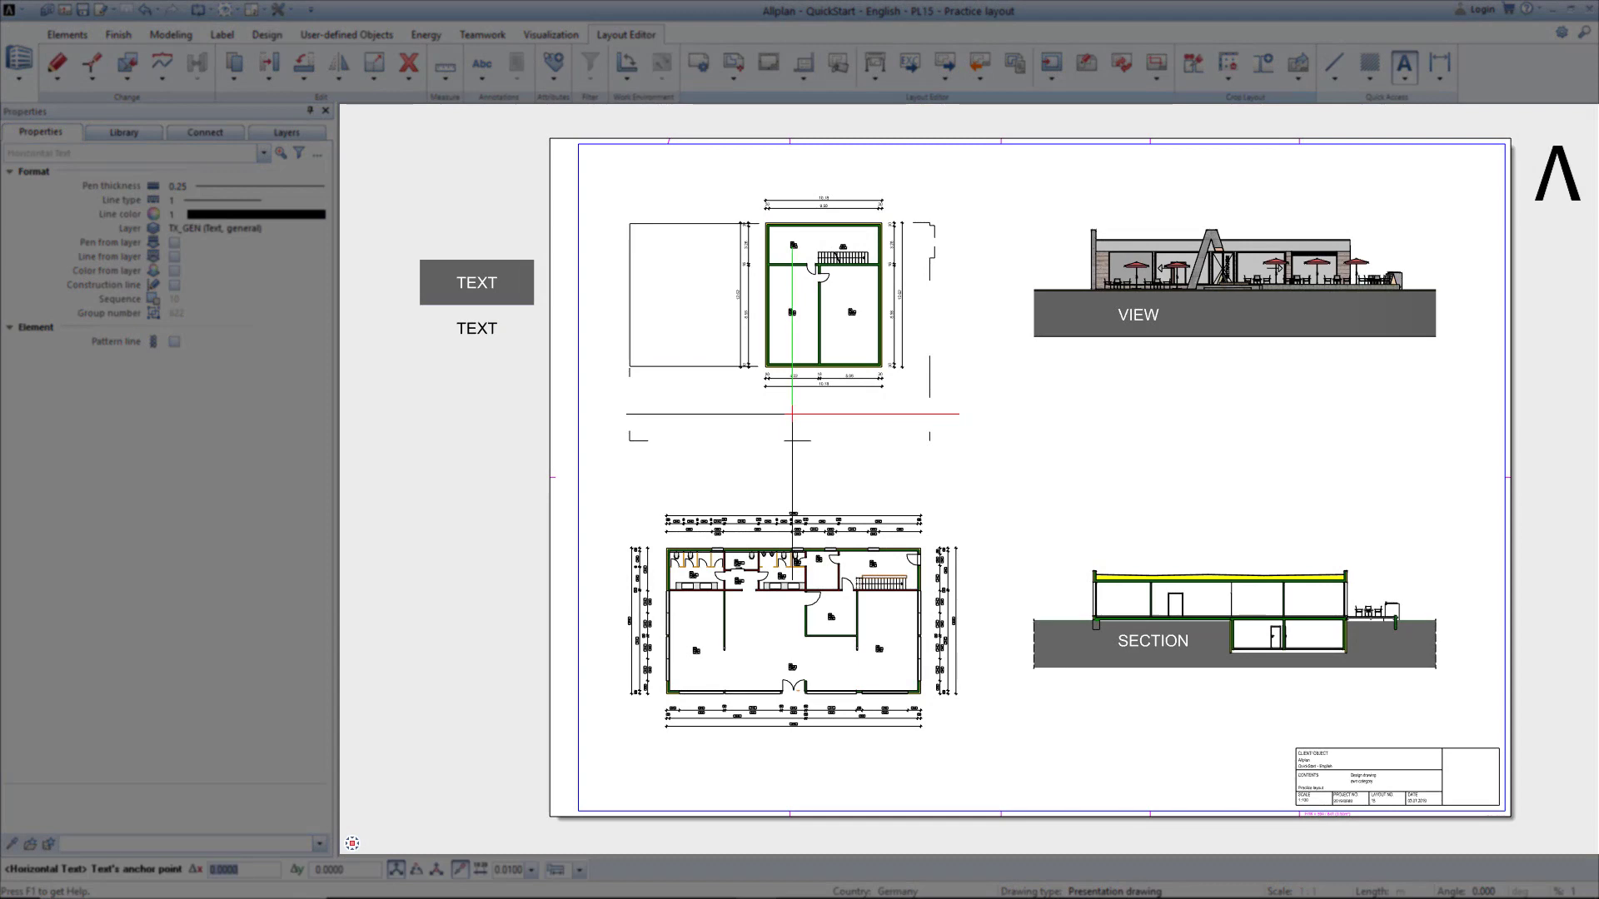
left_click(792, 406)
type("BASEMENT")
left_click(1282, 317)
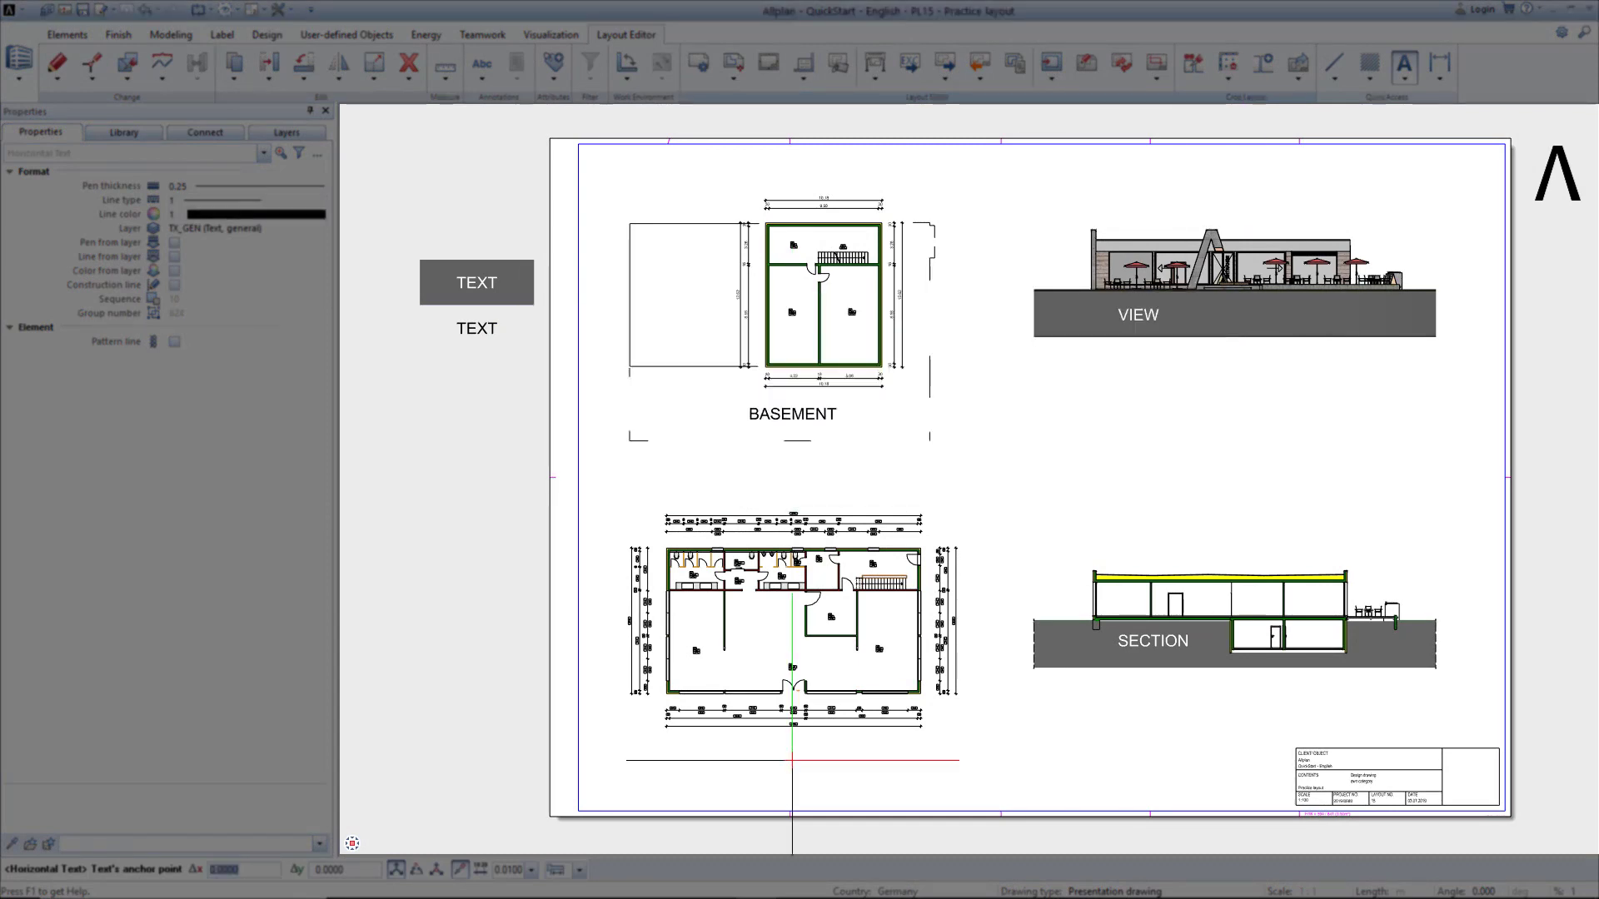
left_click(793, 753)
type("CAFE-GROUND FLOOR")
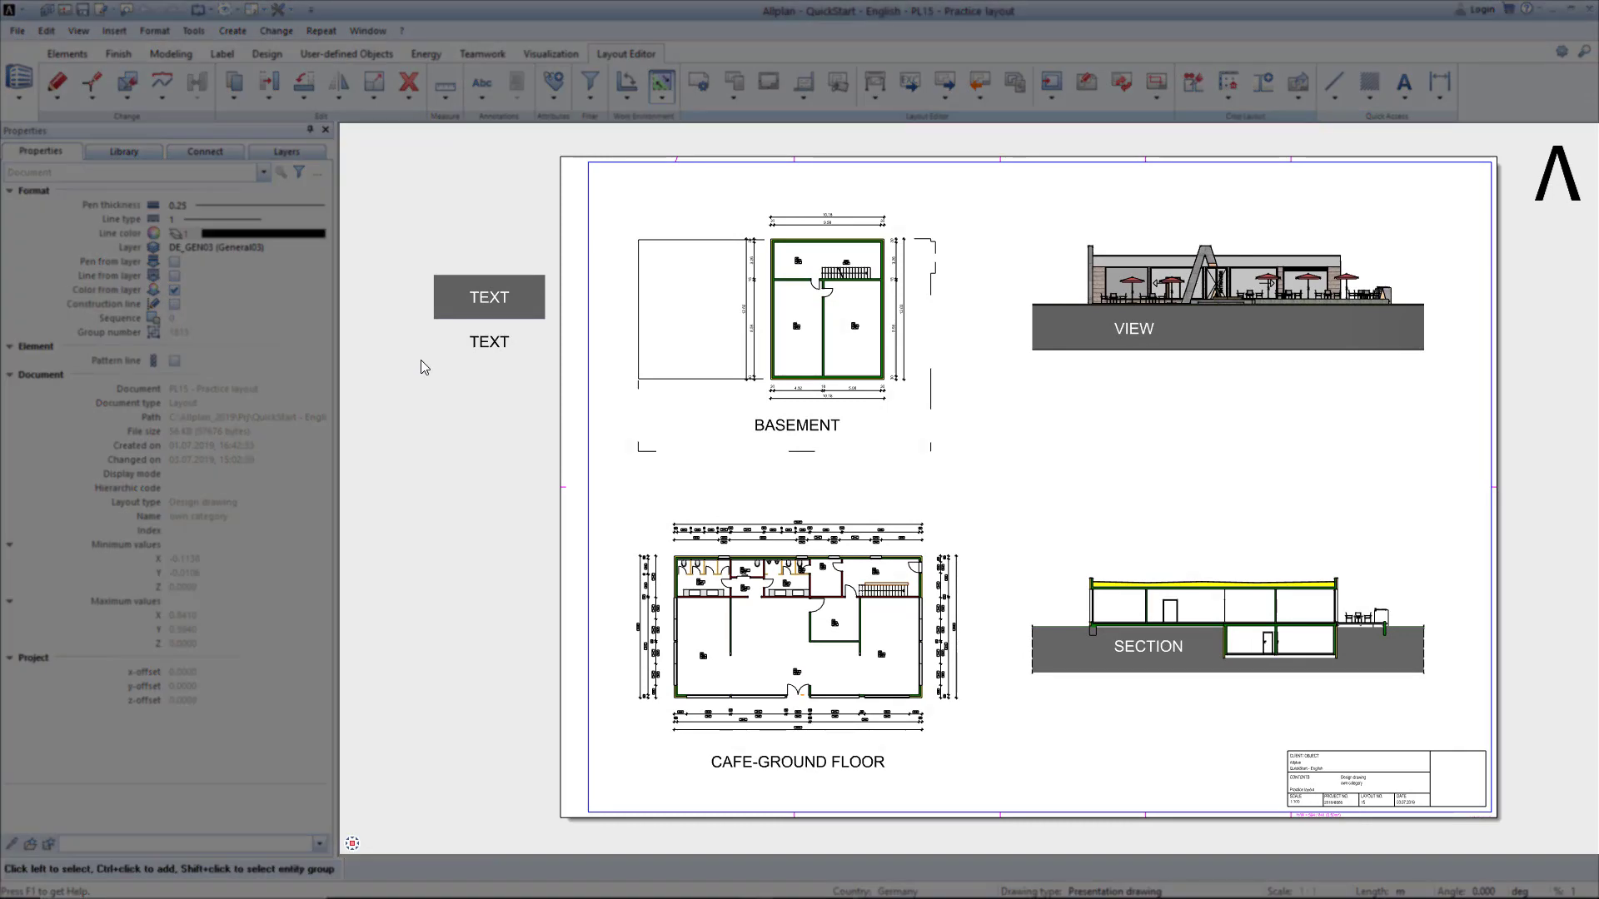
Step: Delete the sample text and fill area symbol beside the page
left_click_drag(392, 390, 553, 243)
key("Delete")
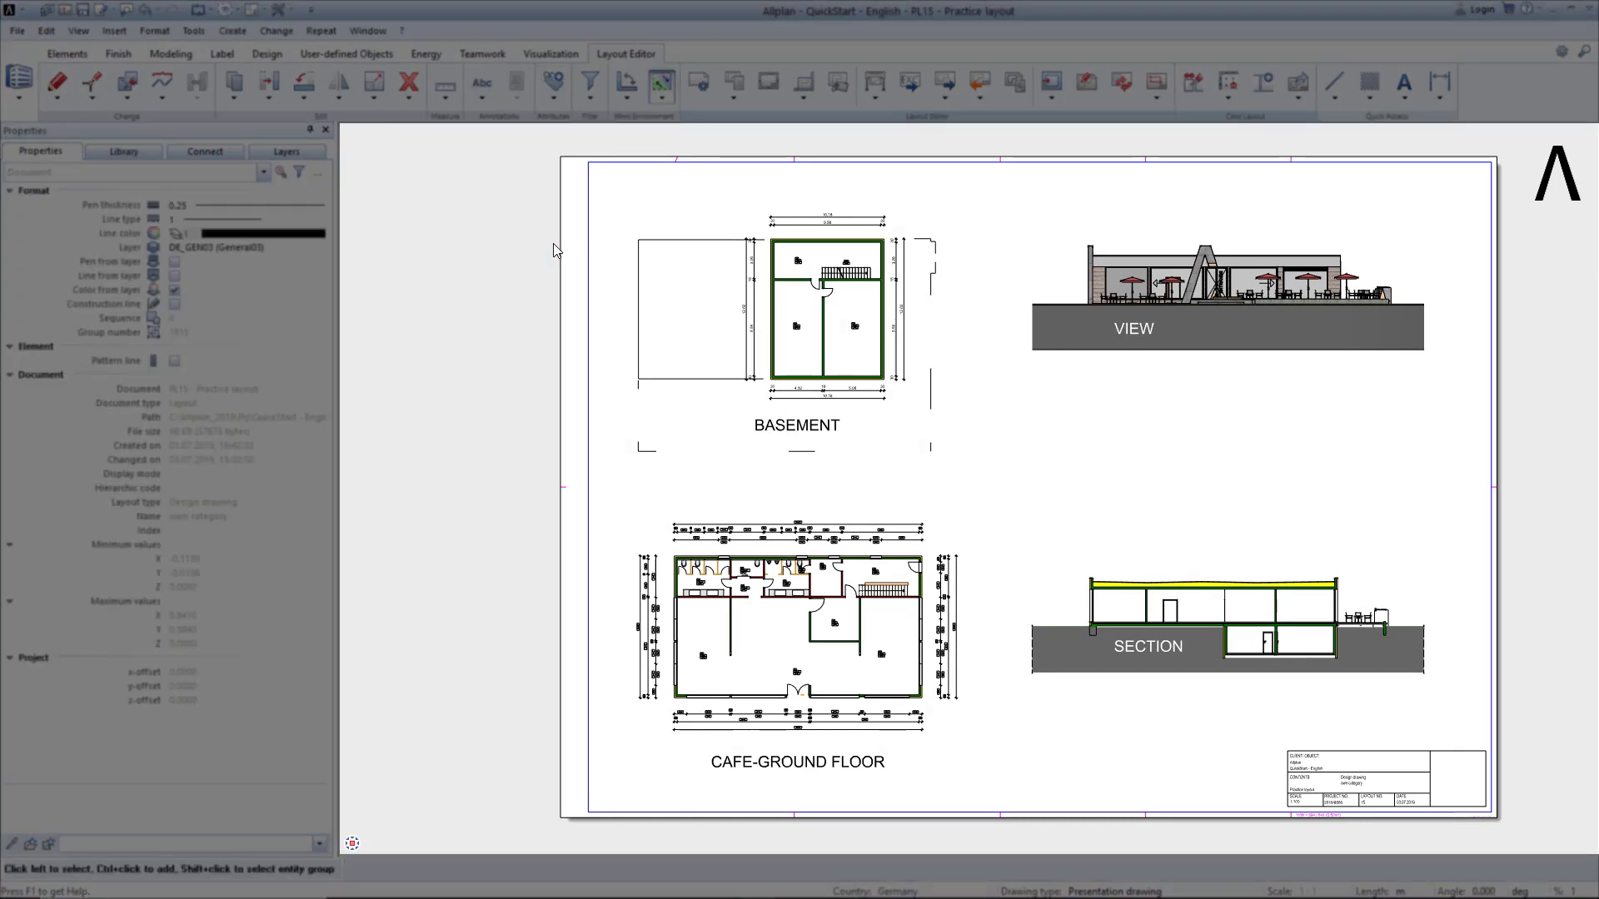
middle_click(548, 252)
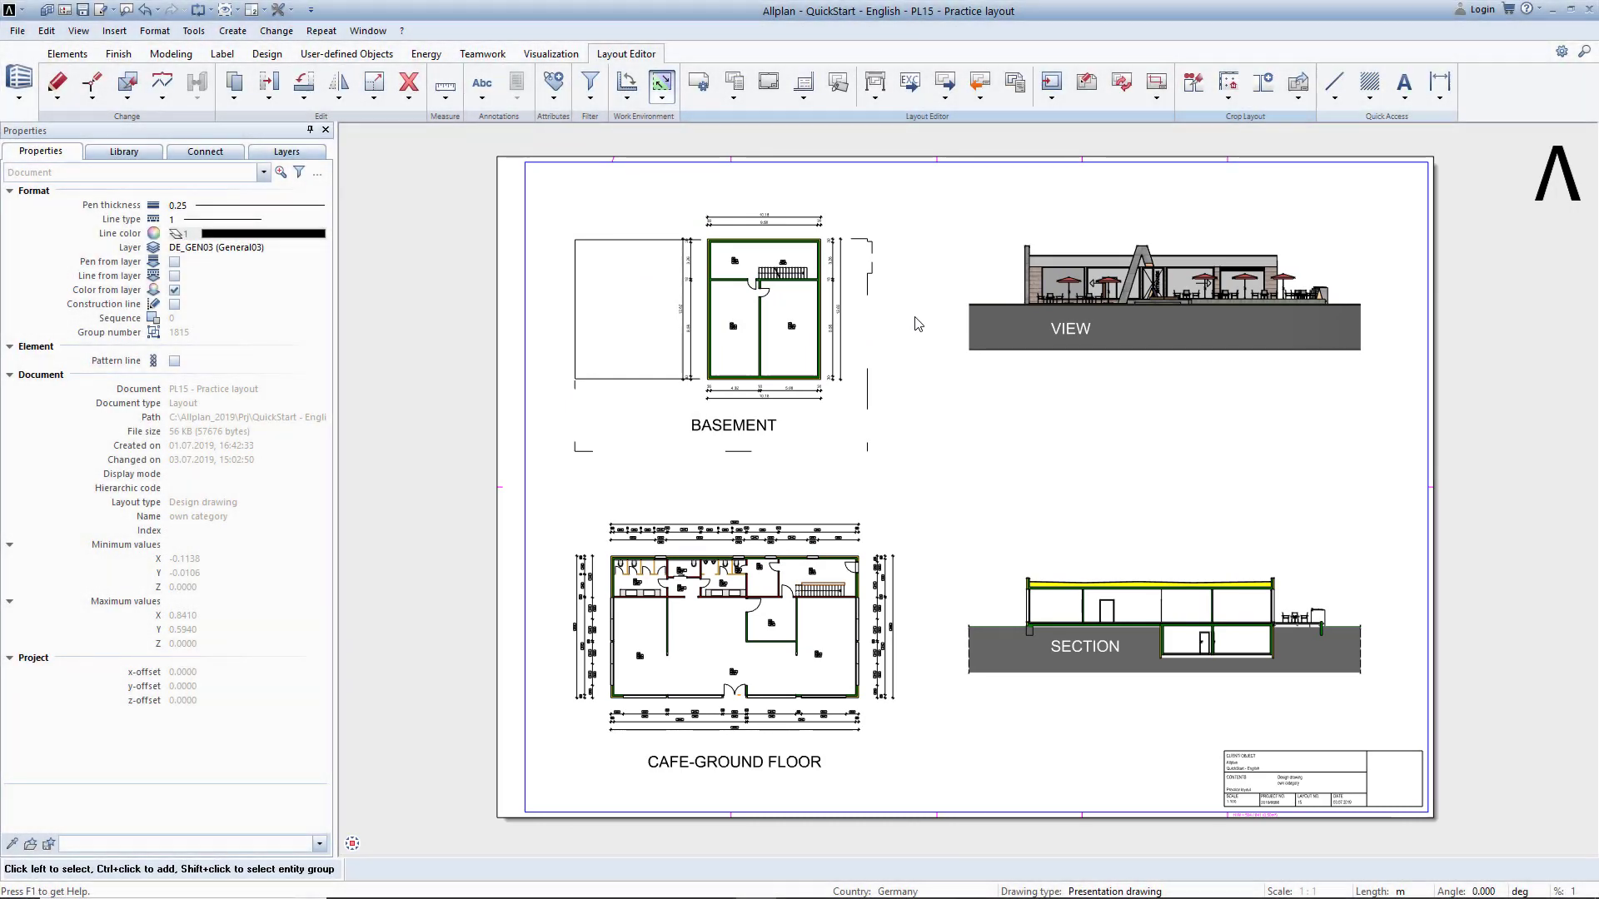
Step: Add drawing file 1016 Sky to the South elevation's layout window, dropping it at the outer end of the ground line beside the basement plan
left_click(1153, 99)
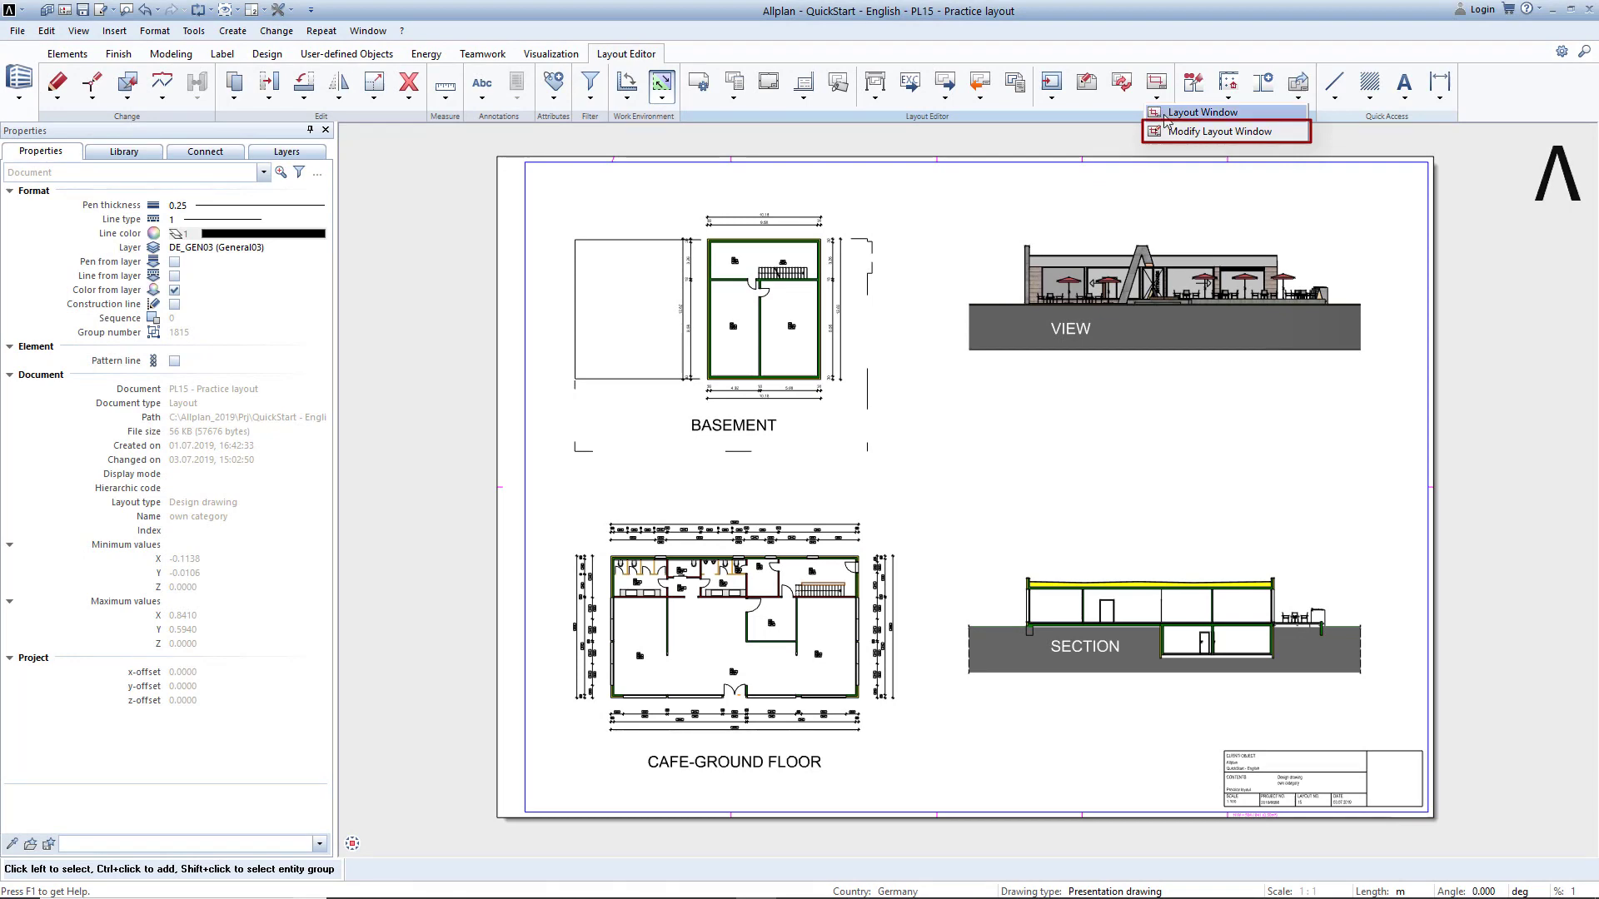
left_click(1171, 131)
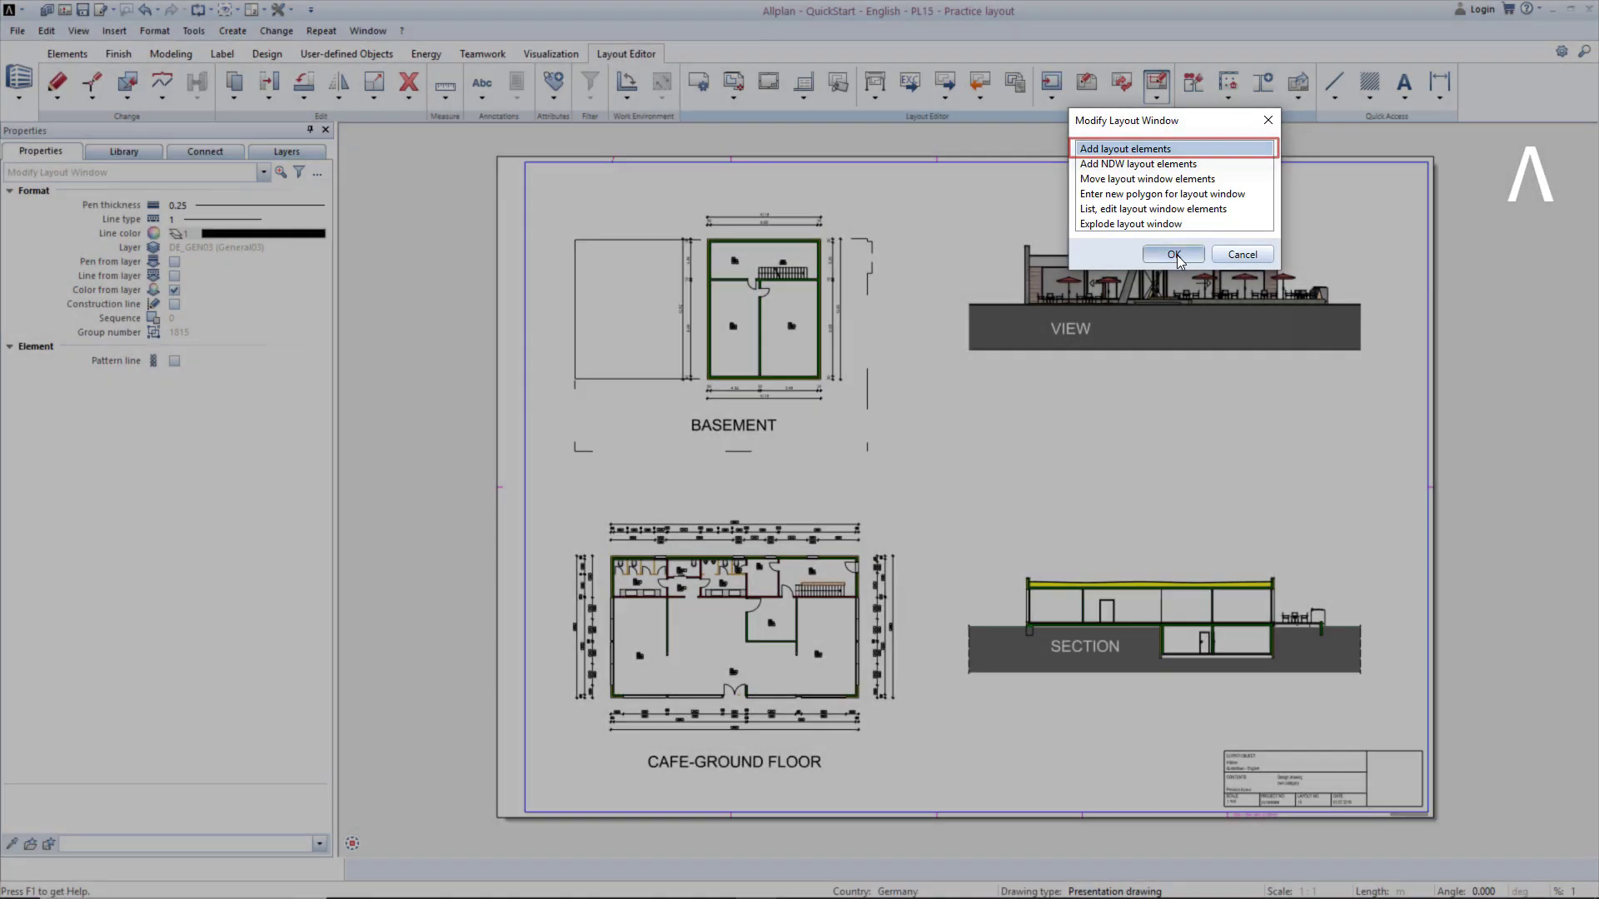
left_click(1174, 254)
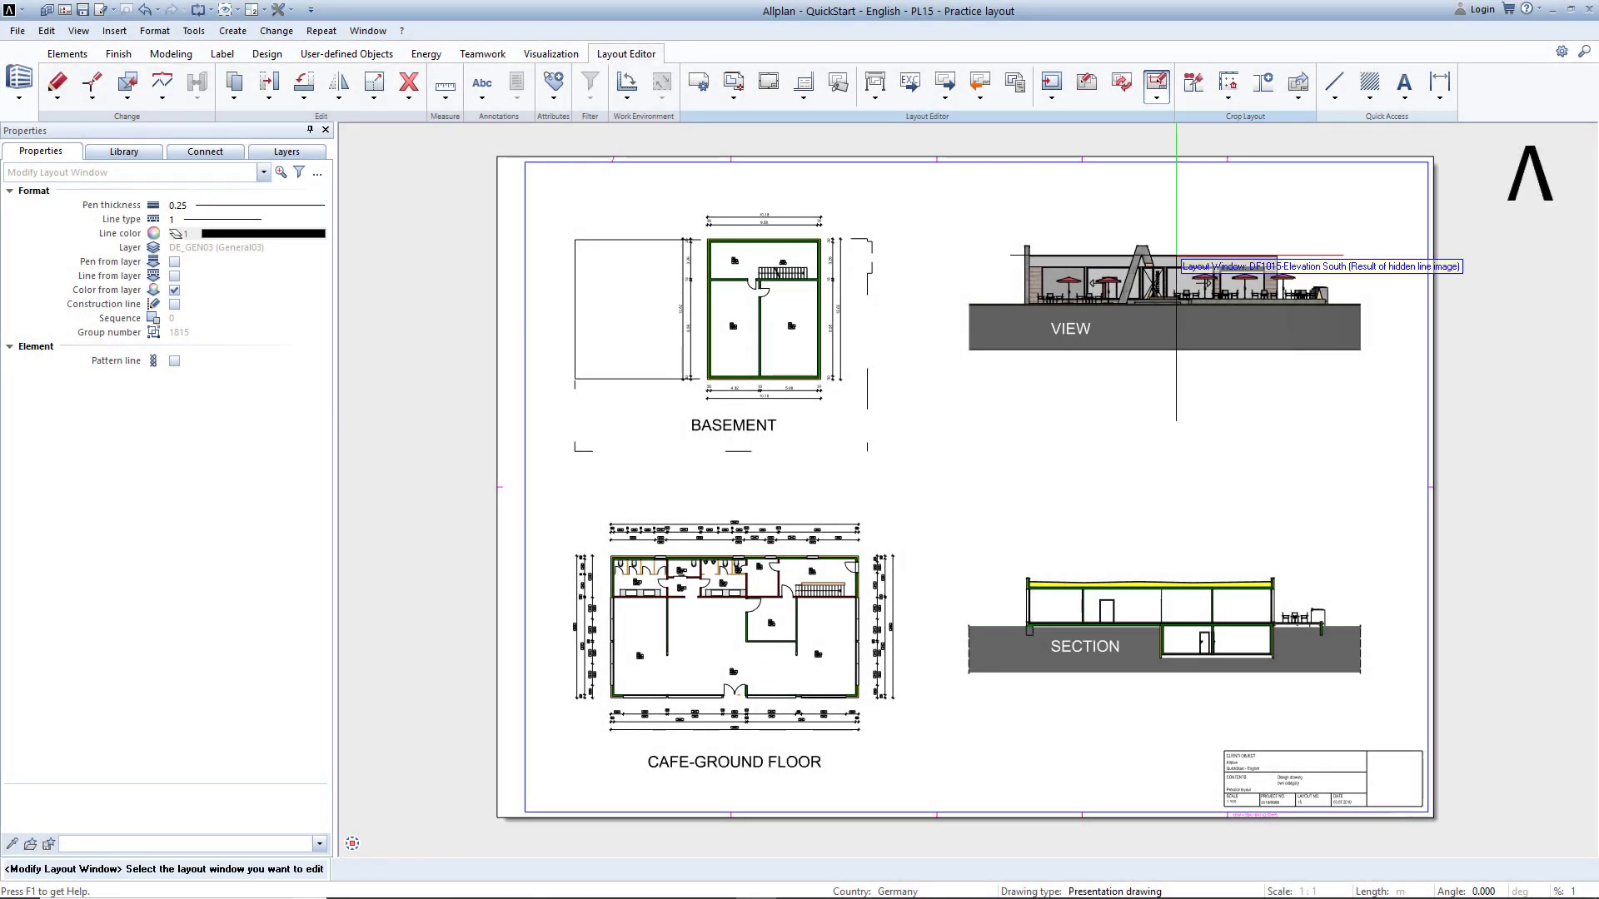
left_click(1093, 297)
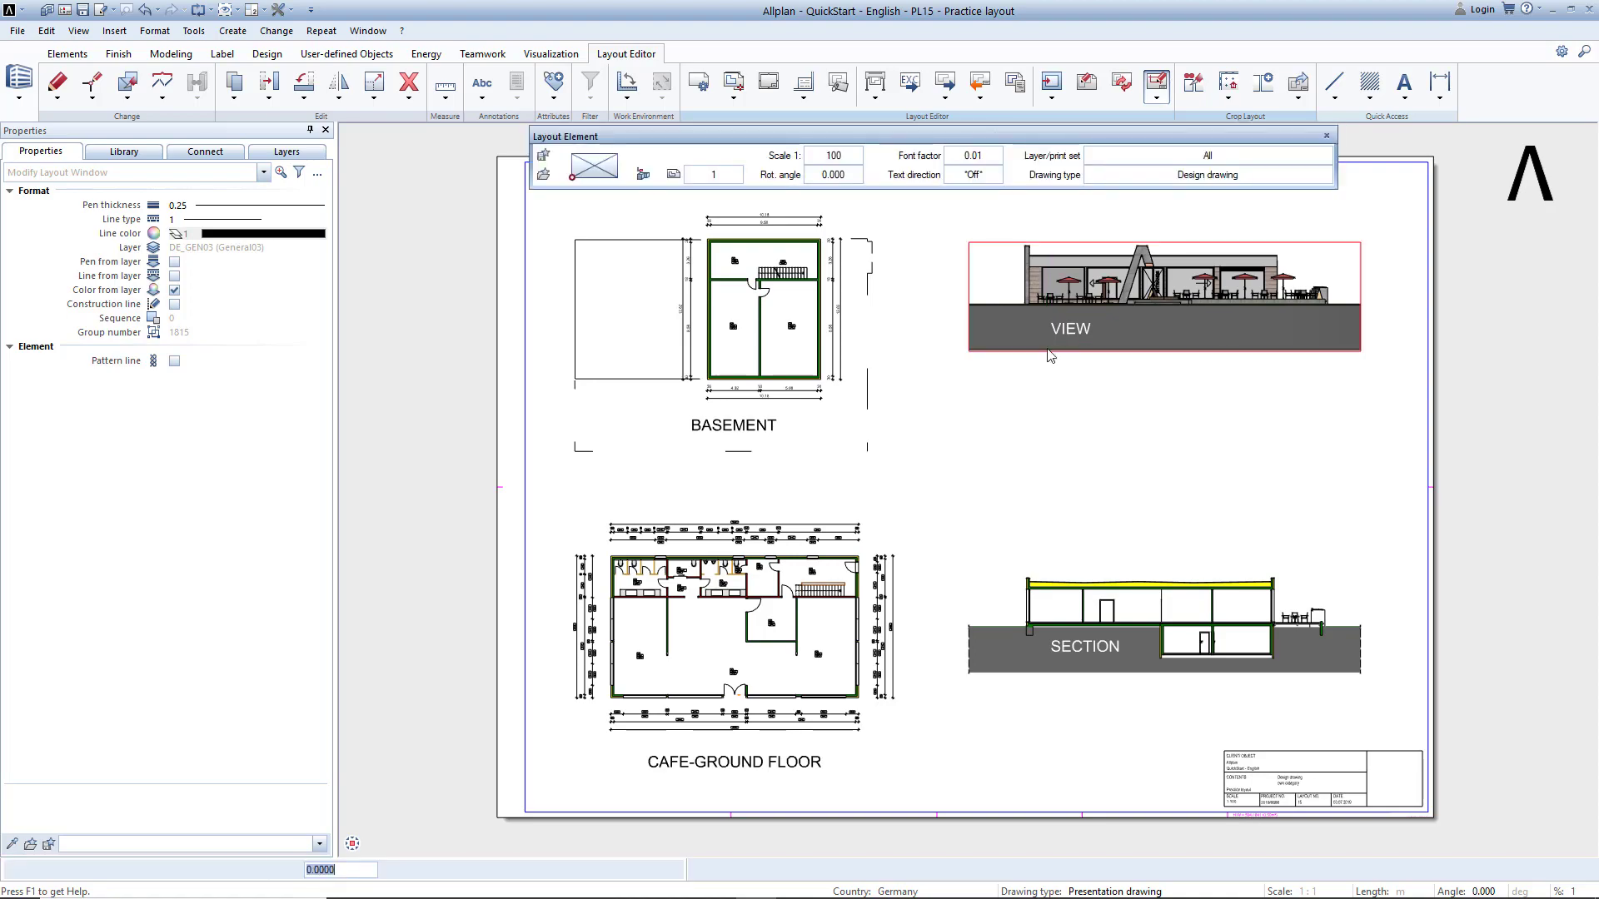
left_click(704, 177)
scroll(603, 500, "down", 8)
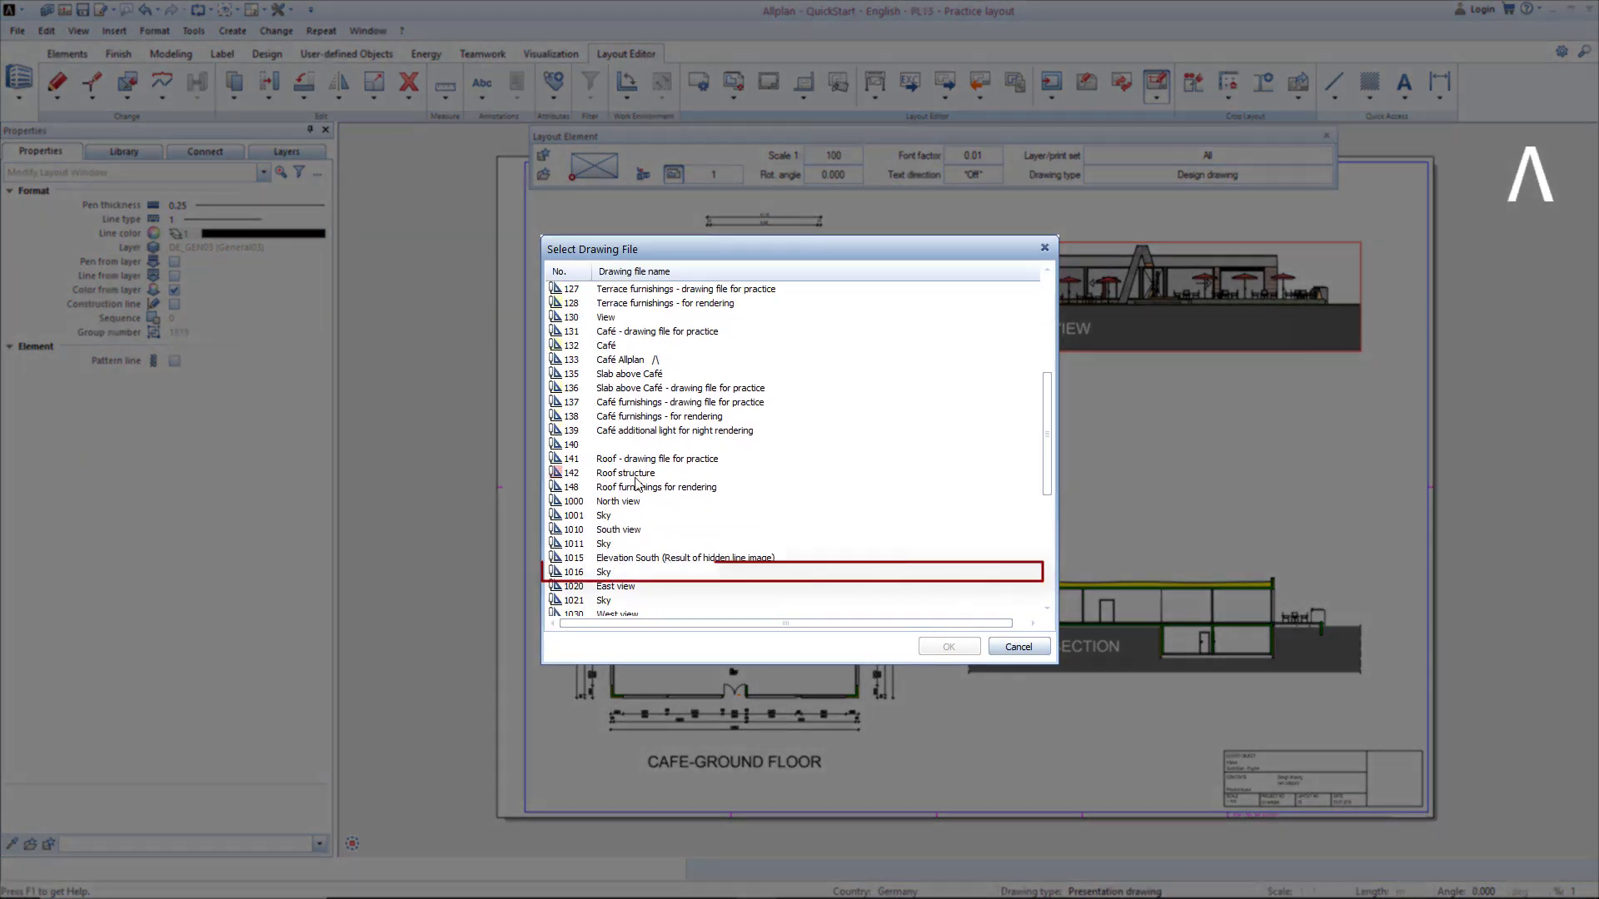
left_click(603, 574)
left_click(949, 647)
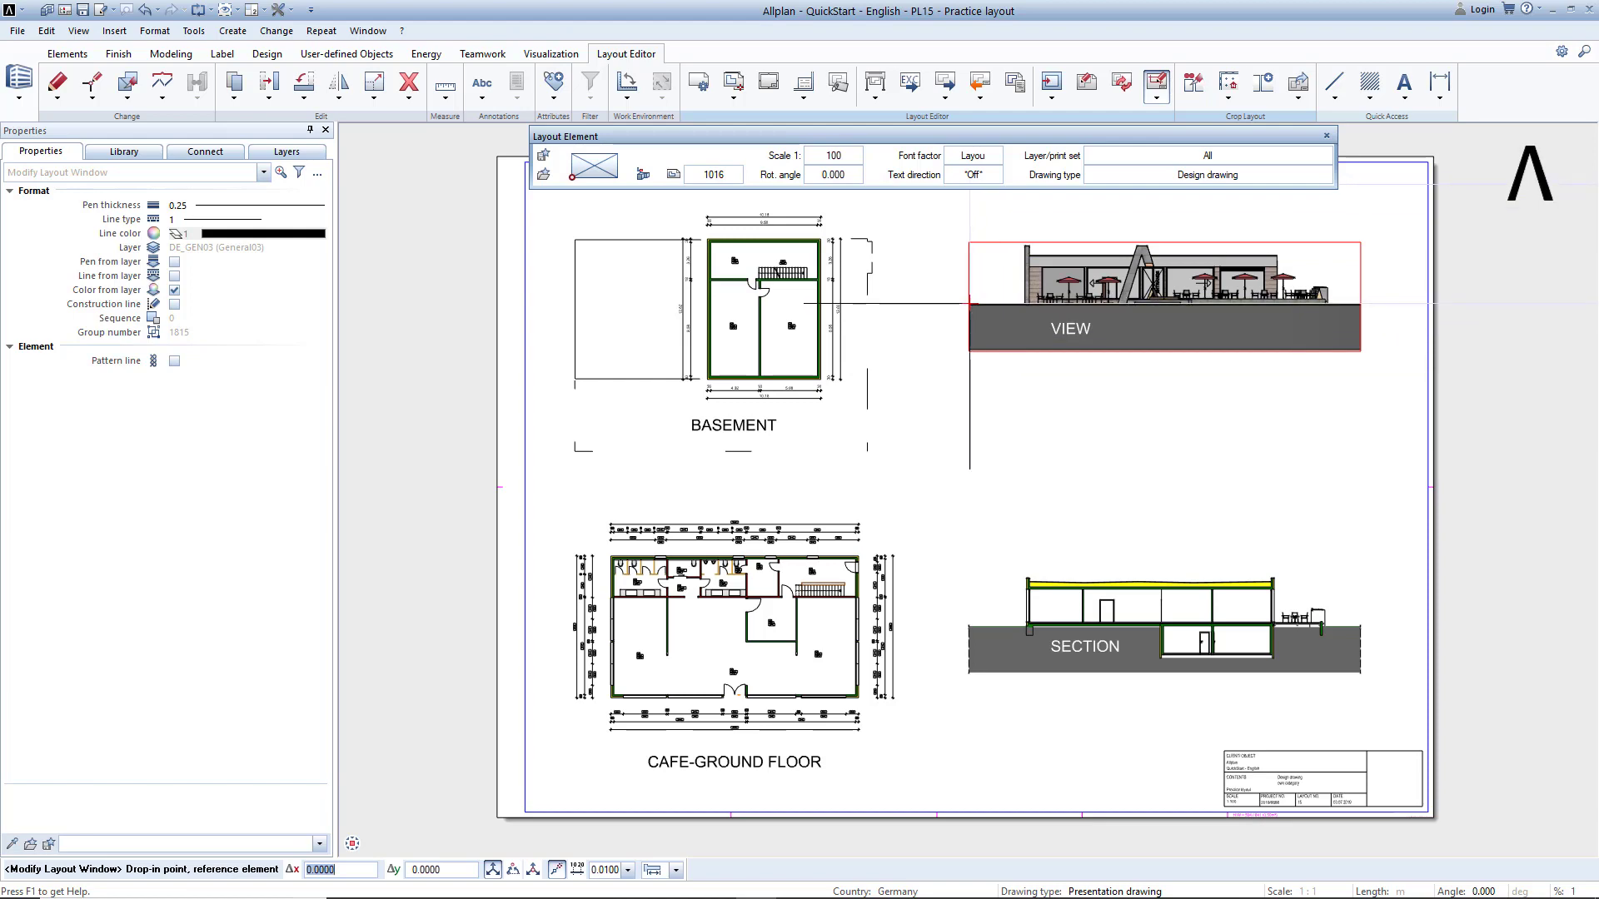
left_click(969, 304)
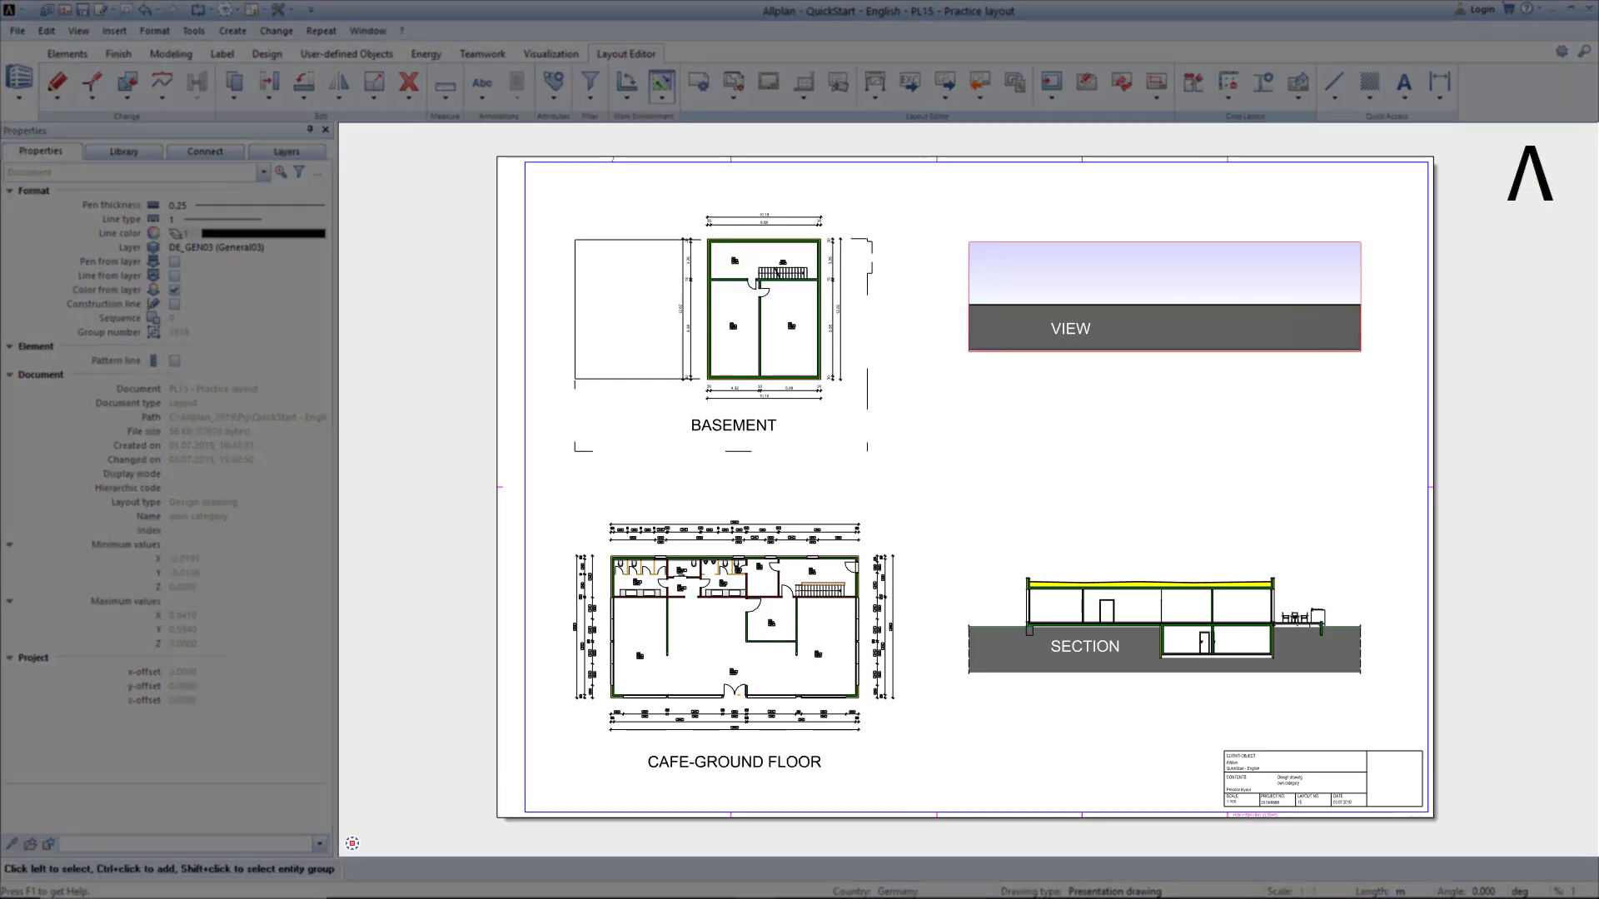
Step: Reorder the elements in the elevation's layout window so that 1016 Sky comes after 1015 Elevation South
double_click(968, 280)
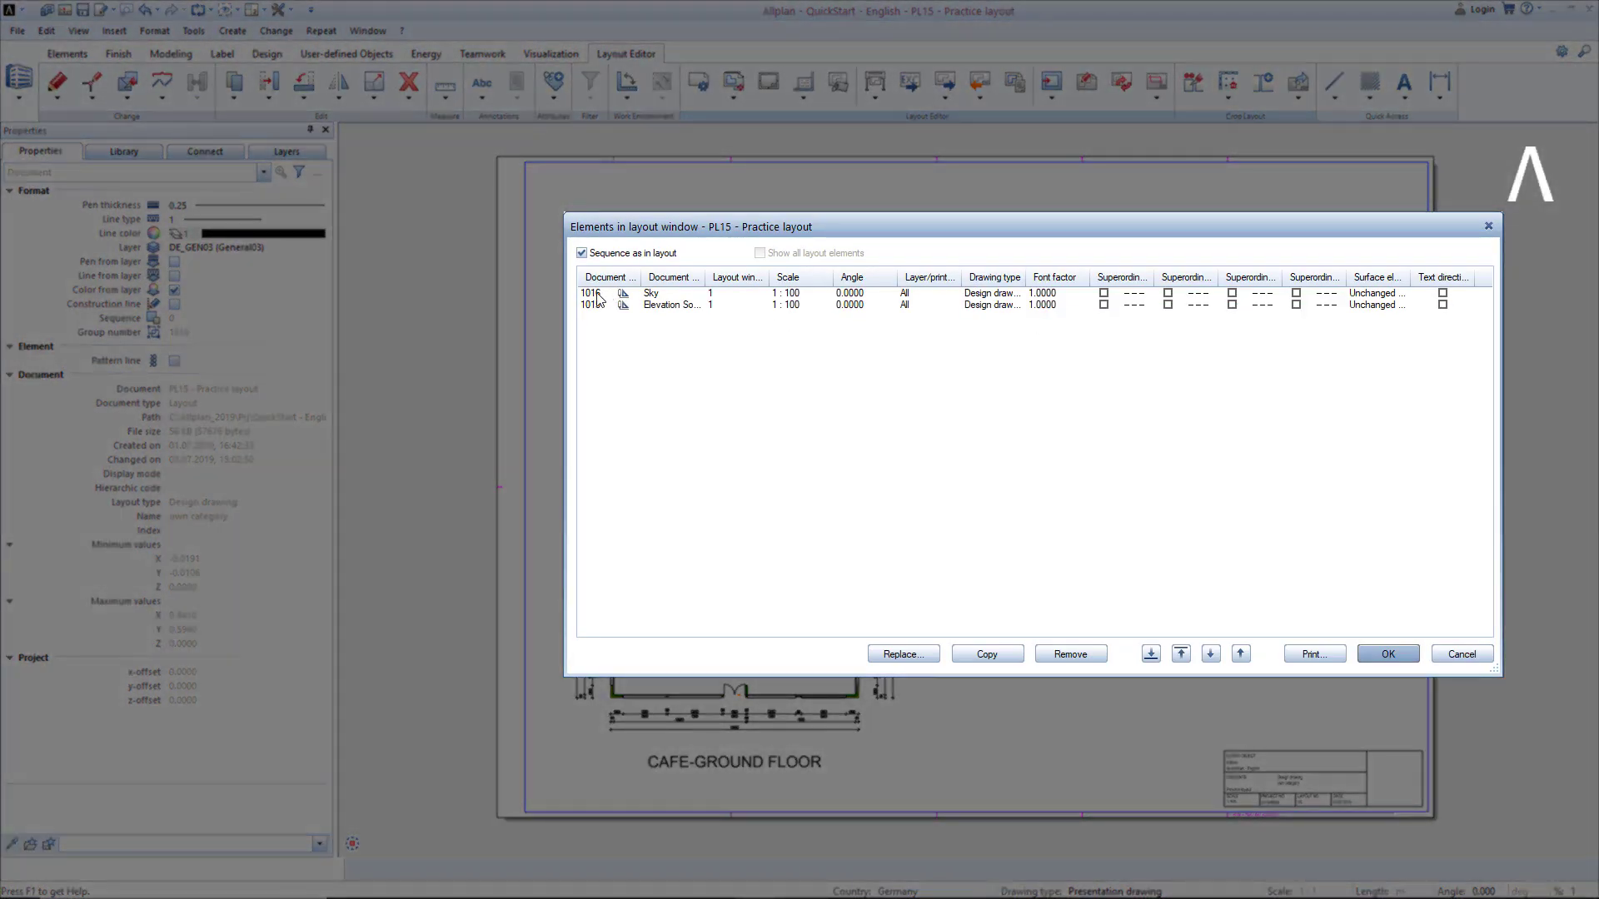
left_click(597, 295)
left_click_drag(596, 301, 596, 309)
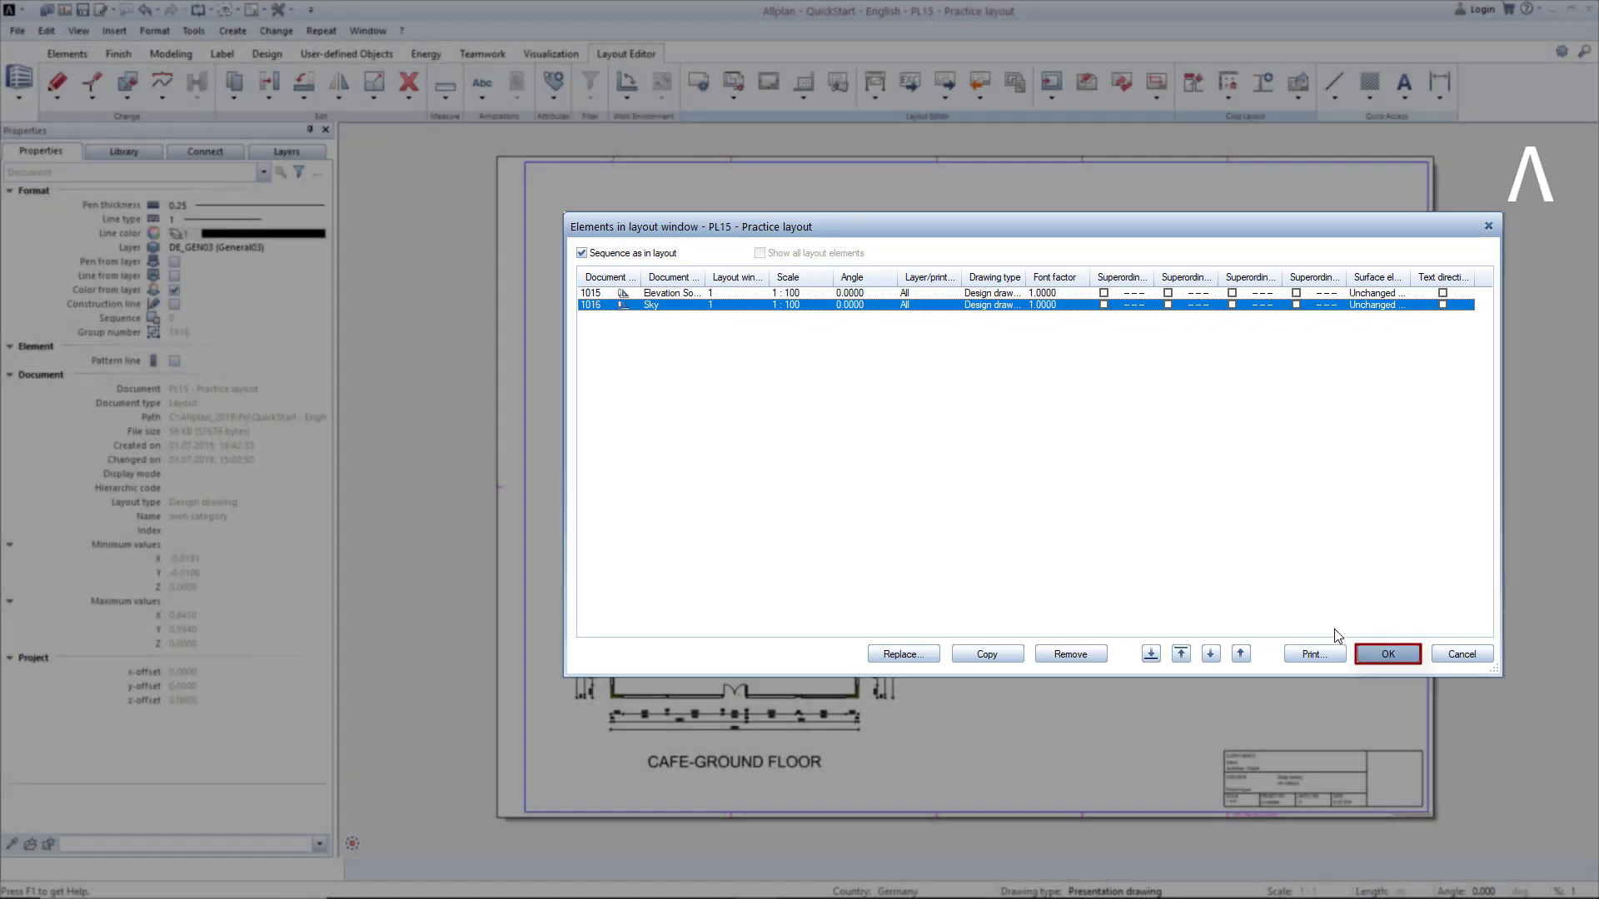
left_click(1379, 652)
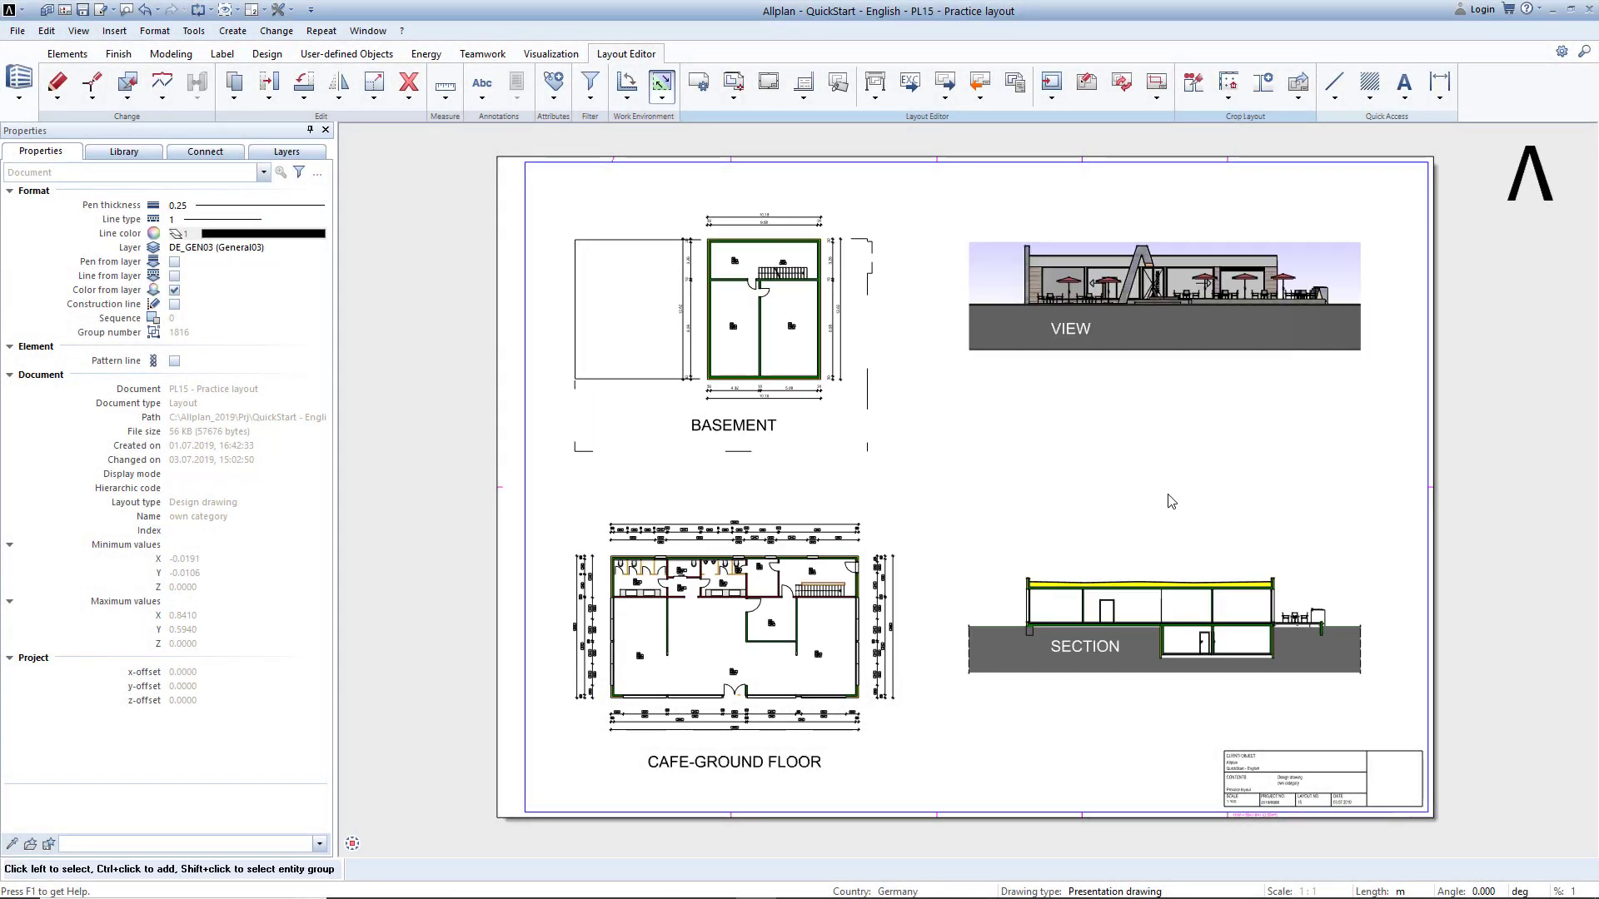
Step: Place drawing file 1116 Sky as a layout element at scale 1:100 over the section, aligned with its grey ground area
left_click(734, 98)
left_click(741, 112)
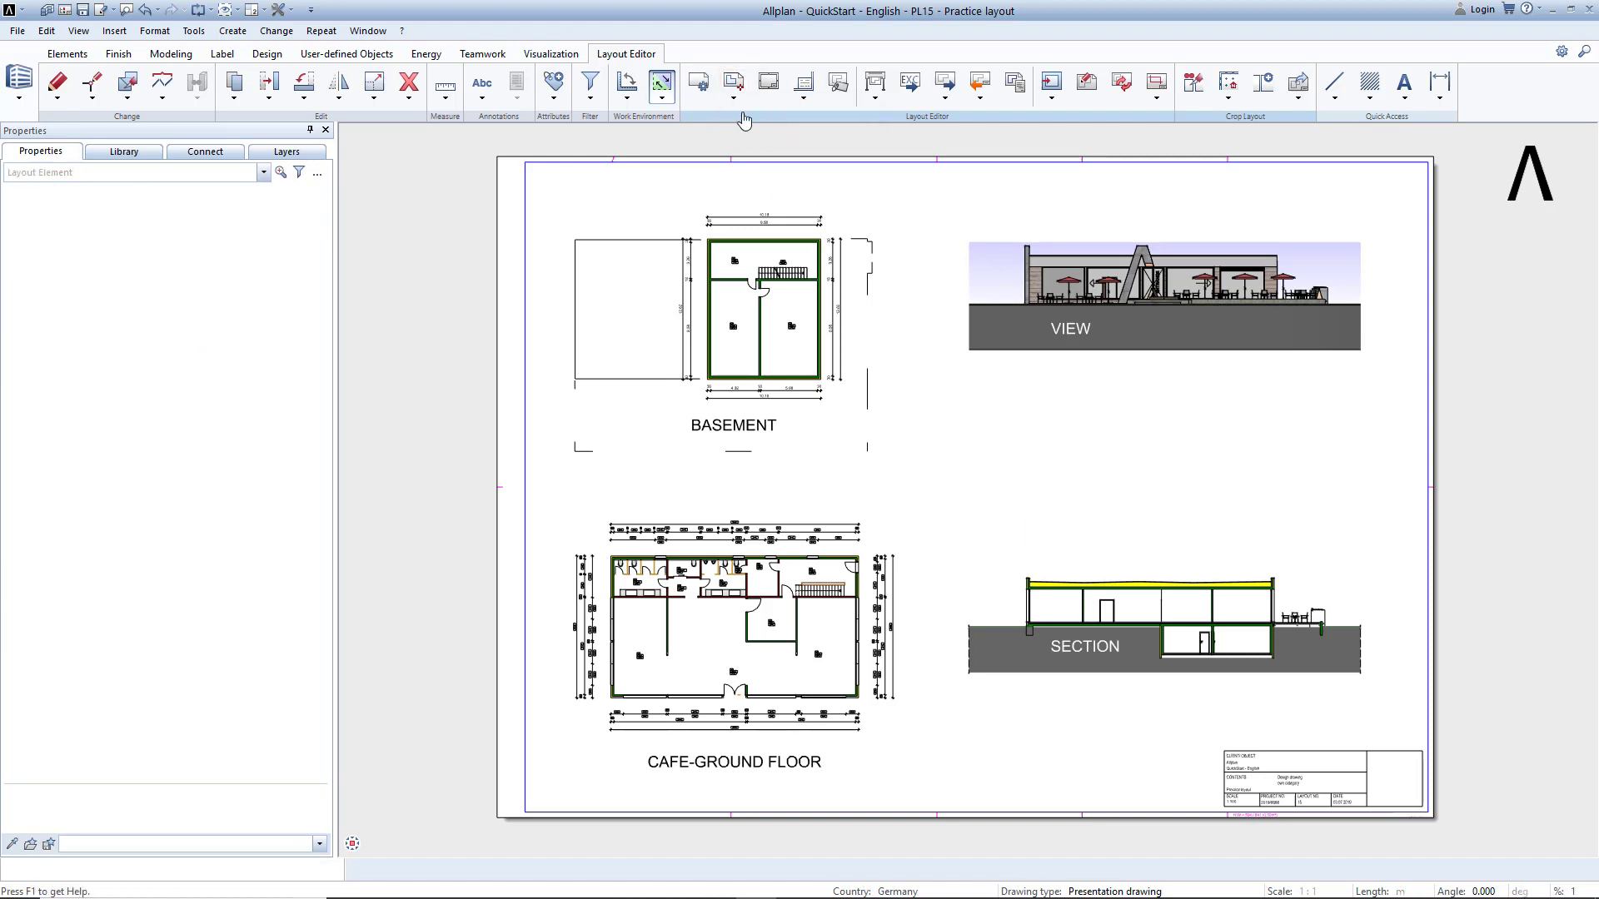
left_click(721, 179)
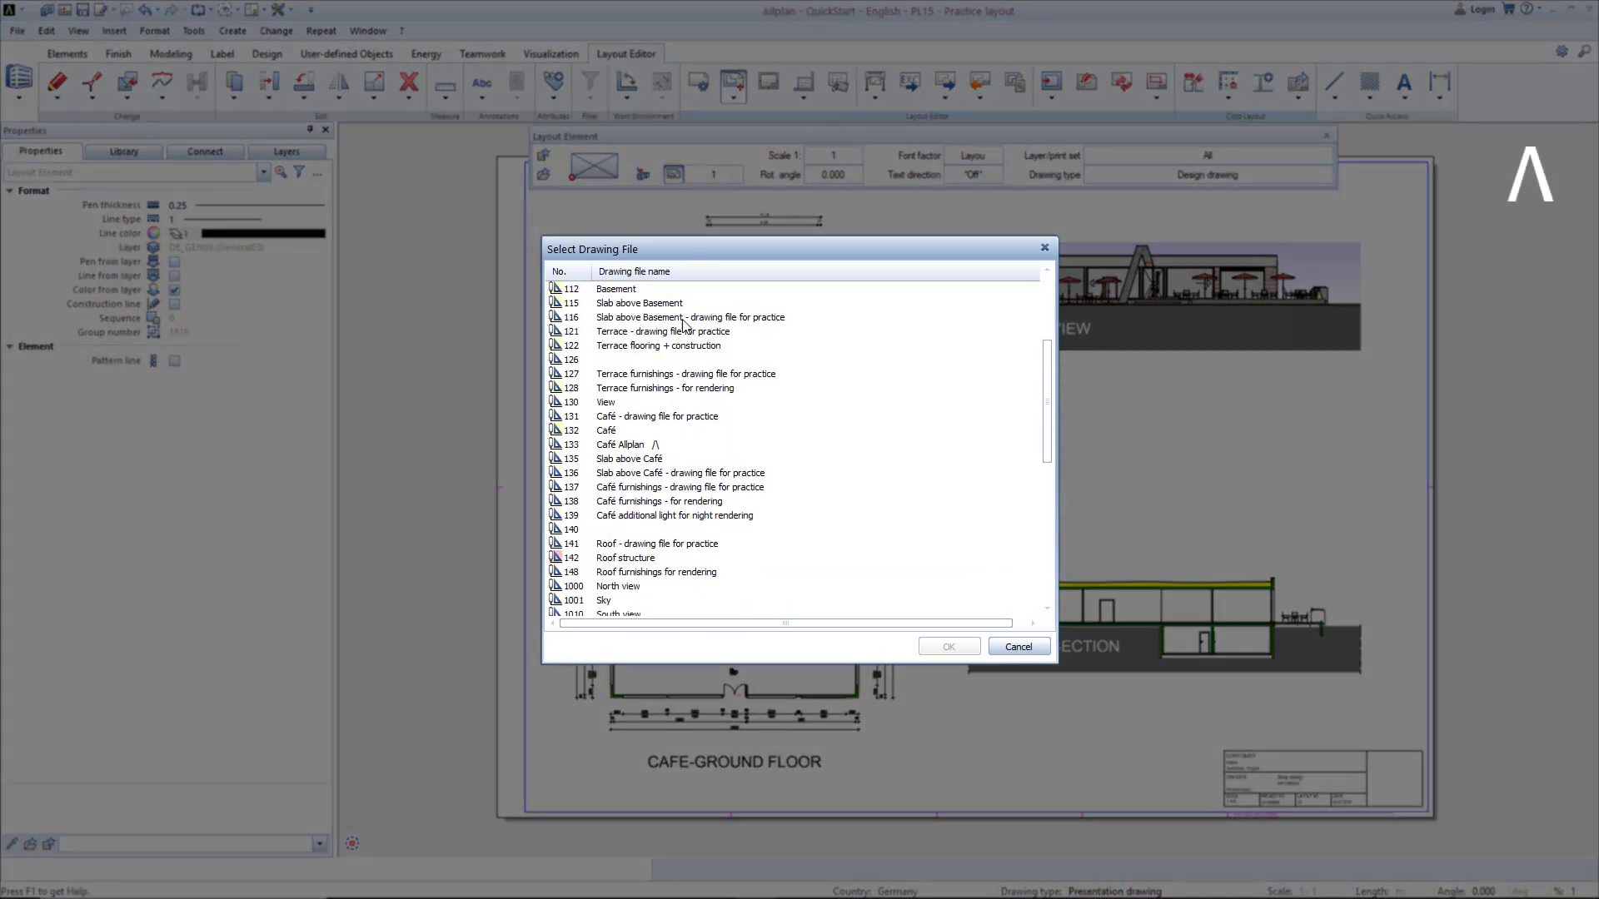
scroll(685, 324, "down", 6)
left_click(900, 544)
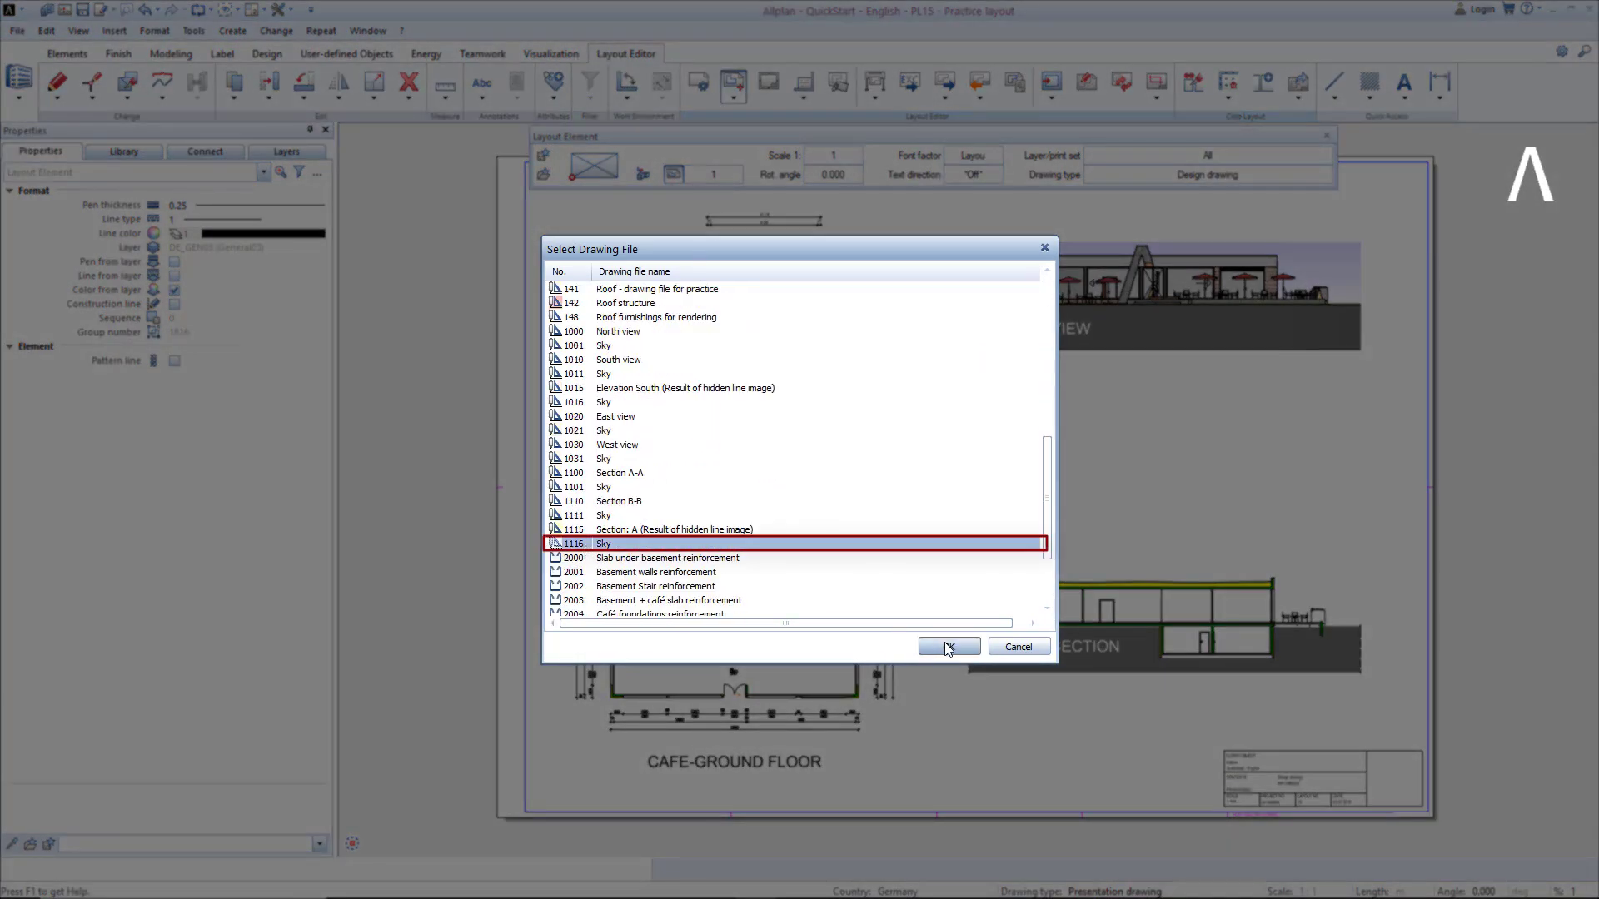
left_click(949, 647)
scroll(1148, 640, "up", 2)
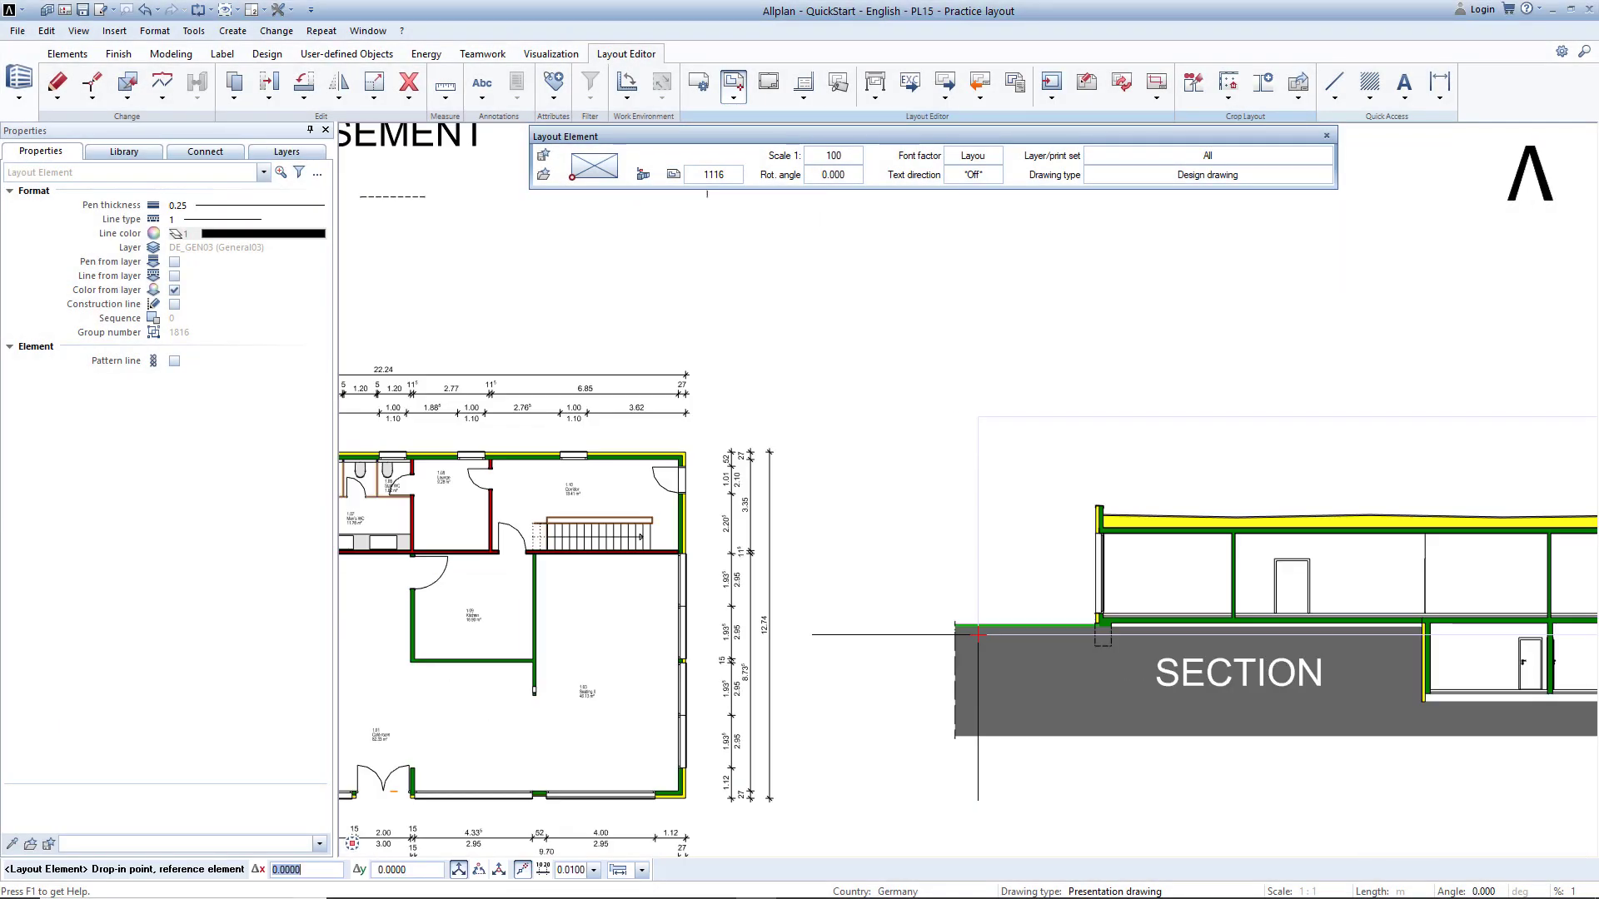
scroll(953, 625, "up", 2)
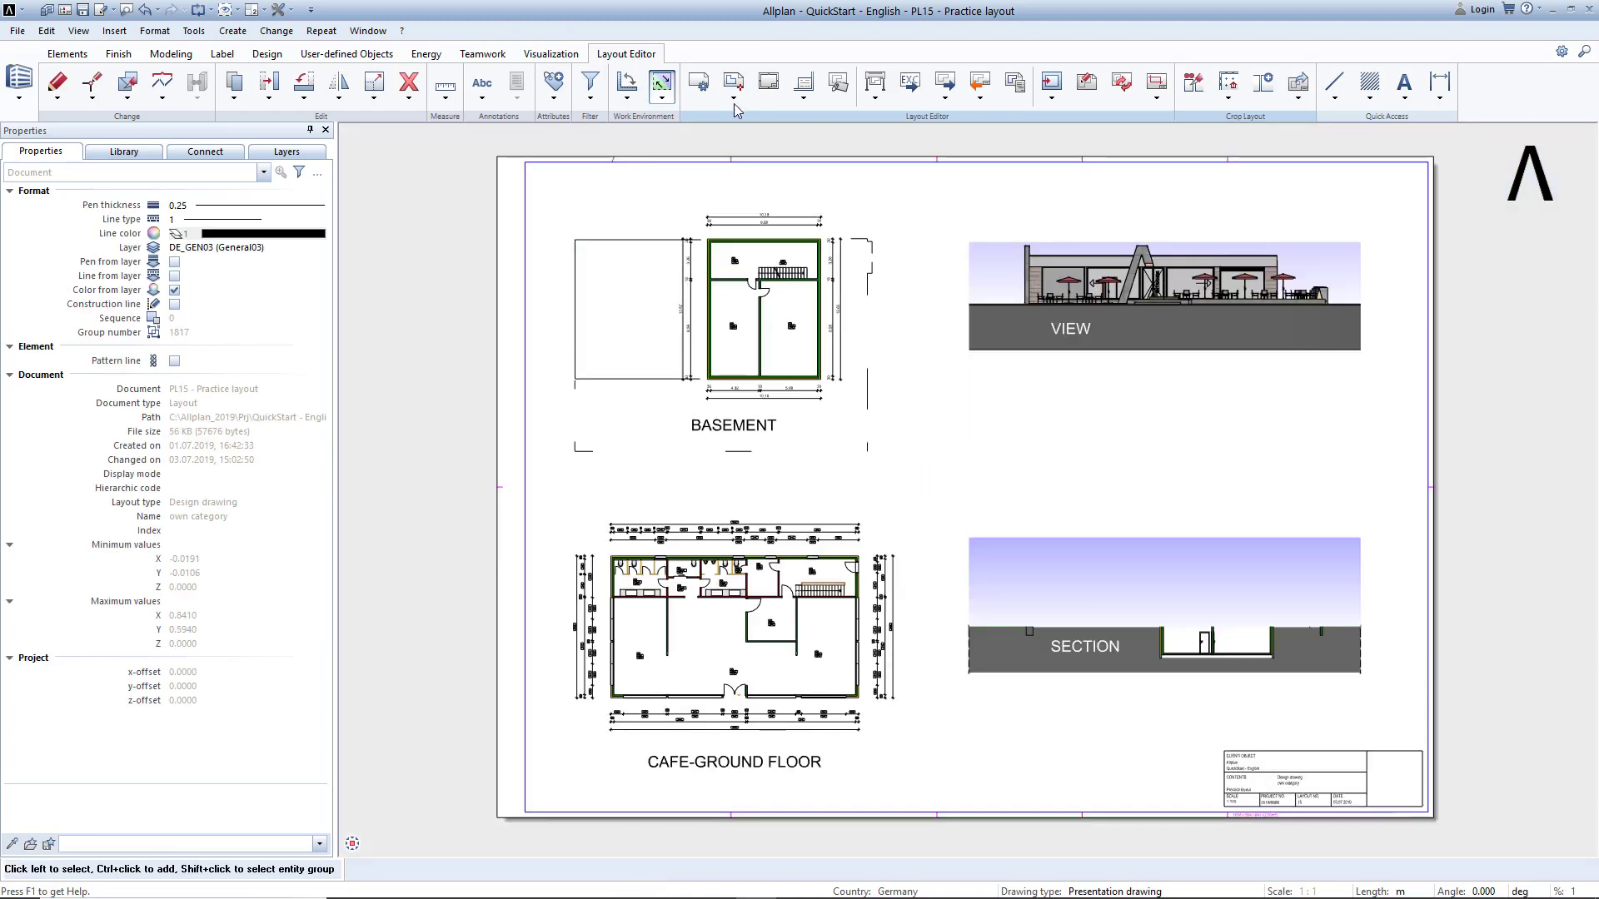
Step: List the layout elements and move 1116 Sky behind the section in the sequence
left_click(733, 98)
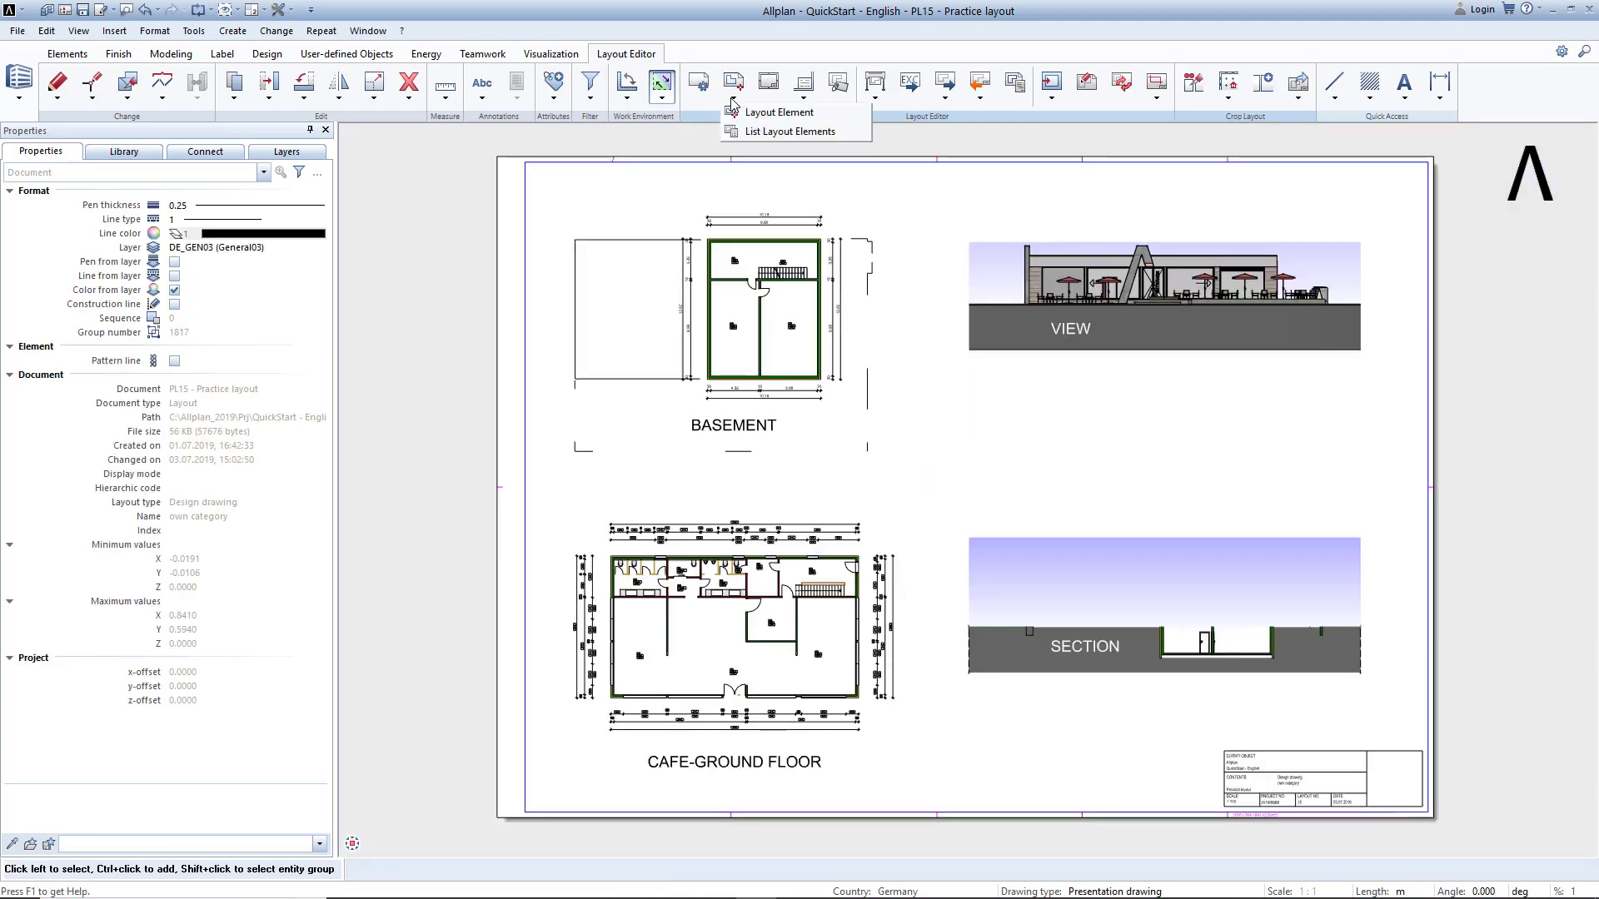
left_click(753, 126)
left_click(287, 155)
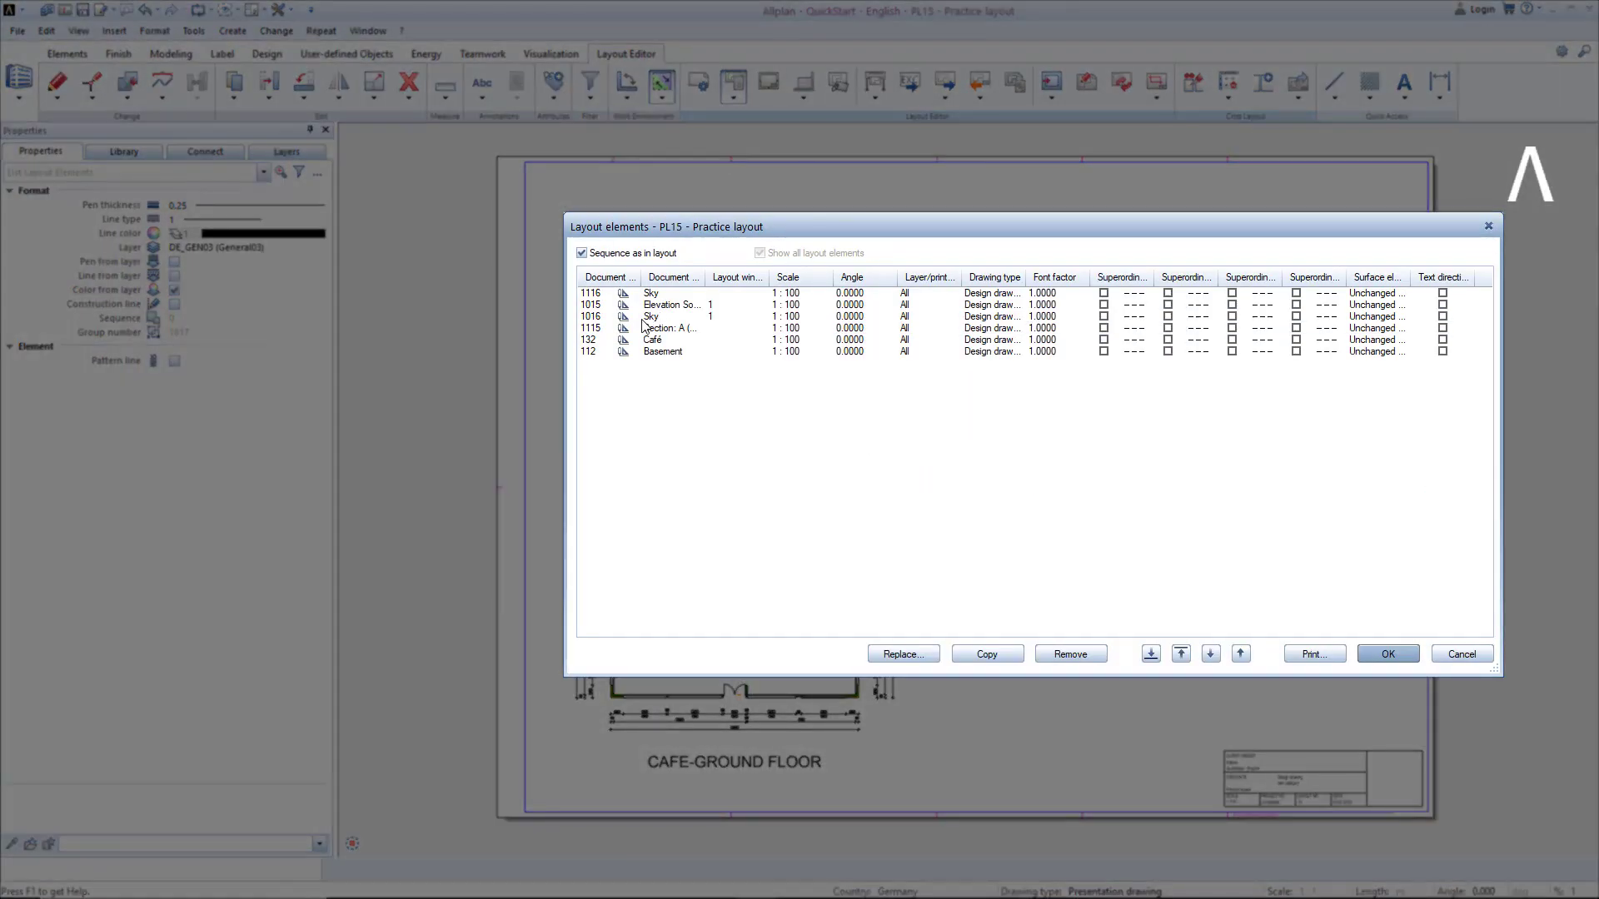
left_click(629, 300)
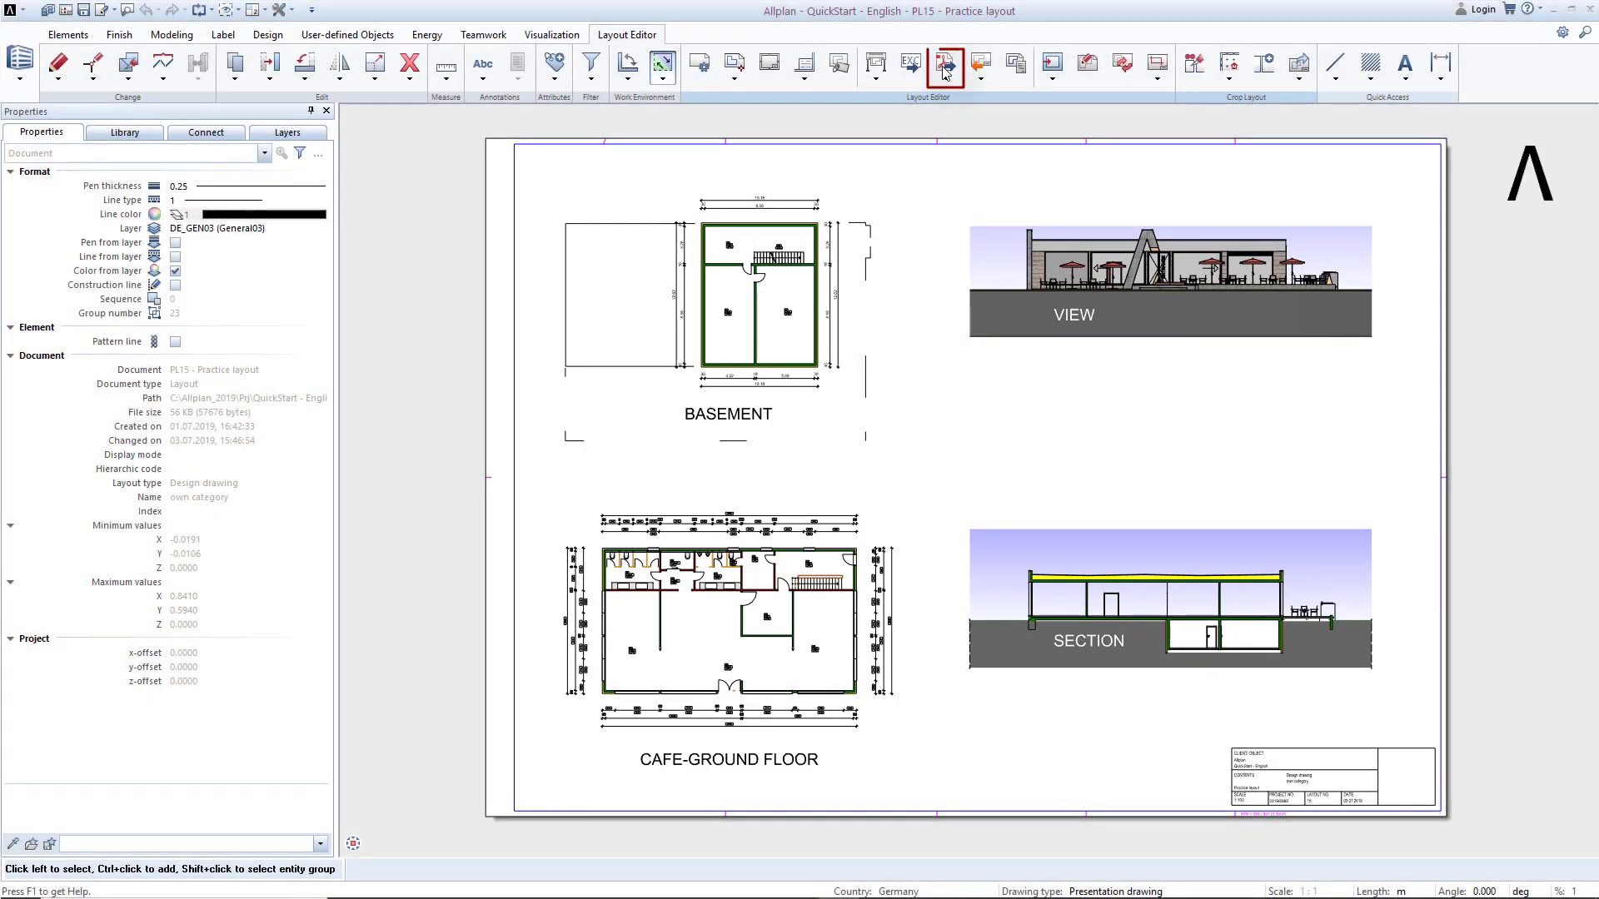
Step: Export layout 15 Practice layout to Practice layout_15.pdf, opening it with the associated application, and close the PDF after viewing it
left_click(945, 65)
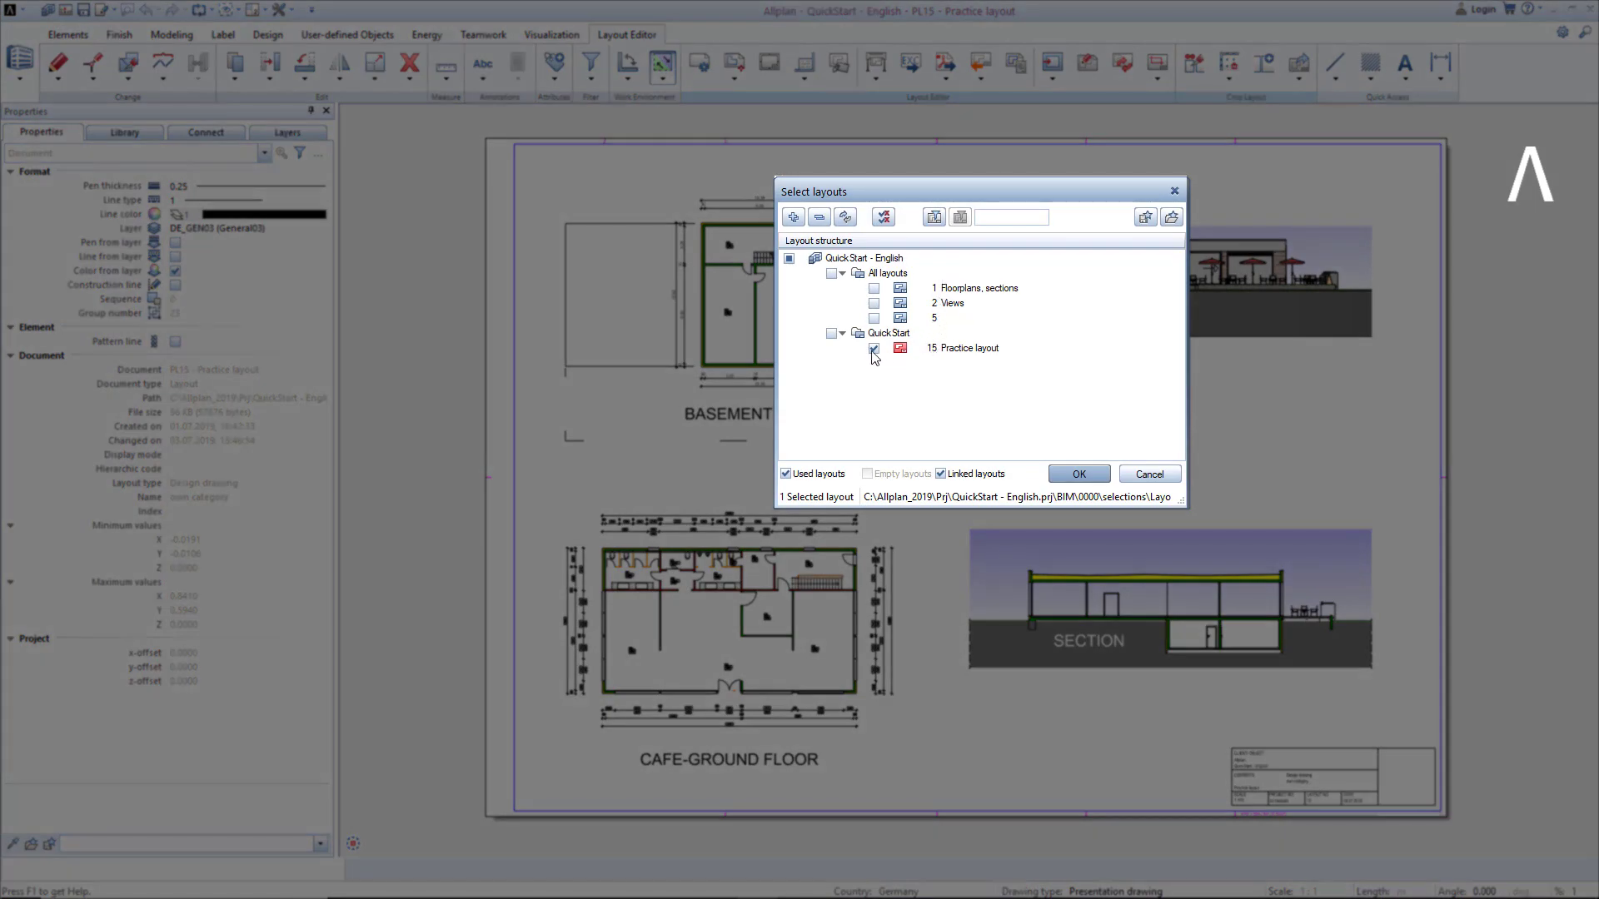
mouse_move(874, 357)
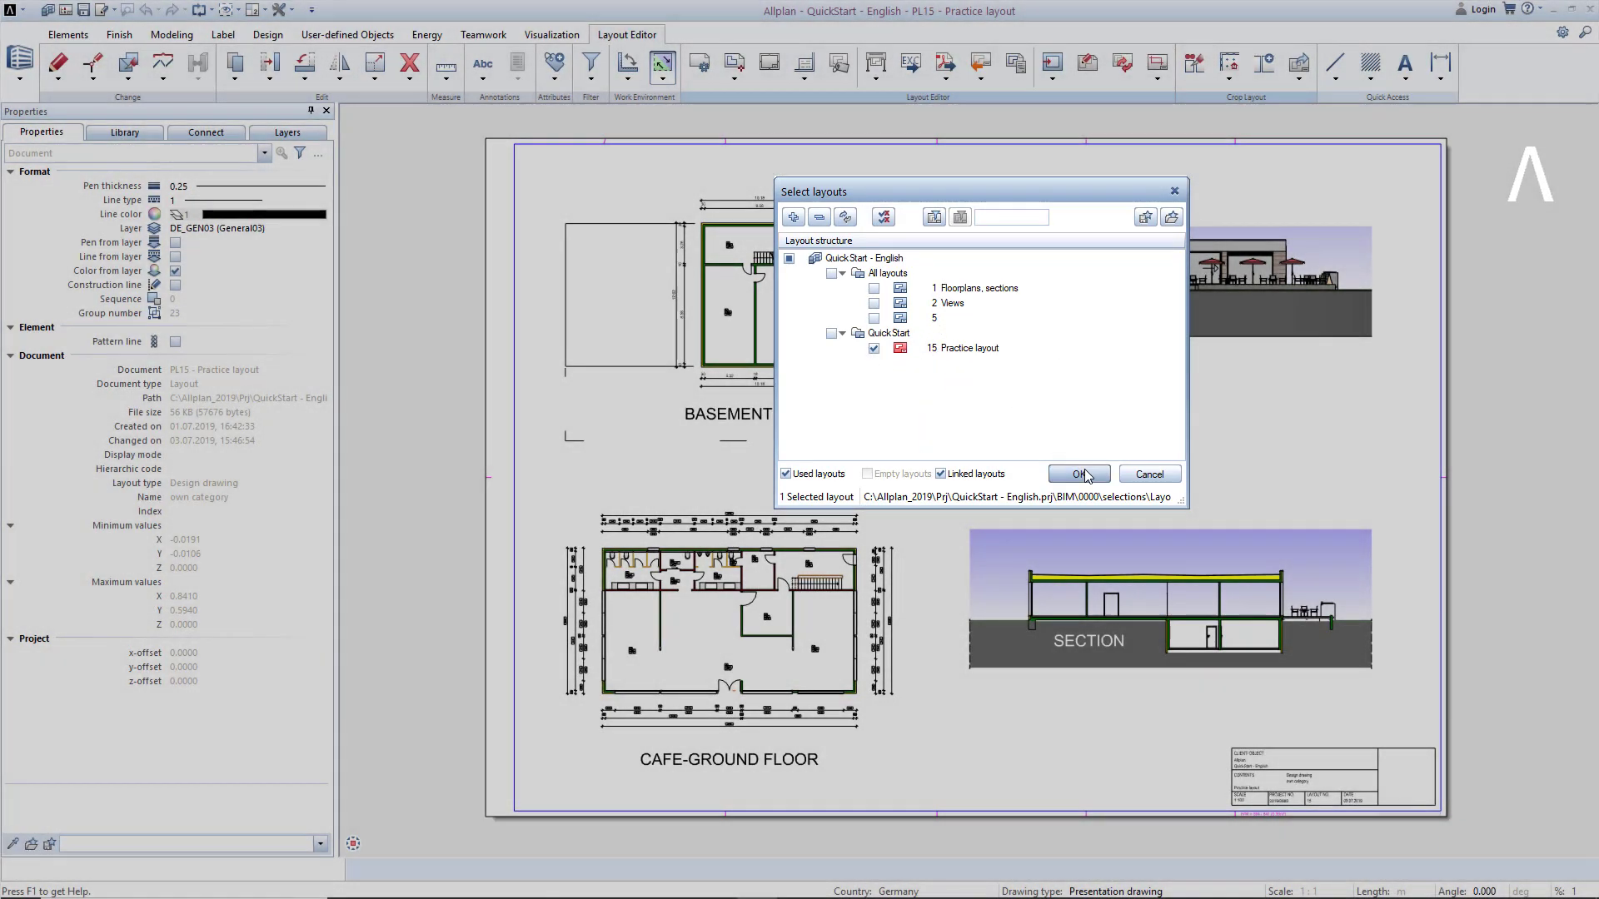
left_click(1079, 474)
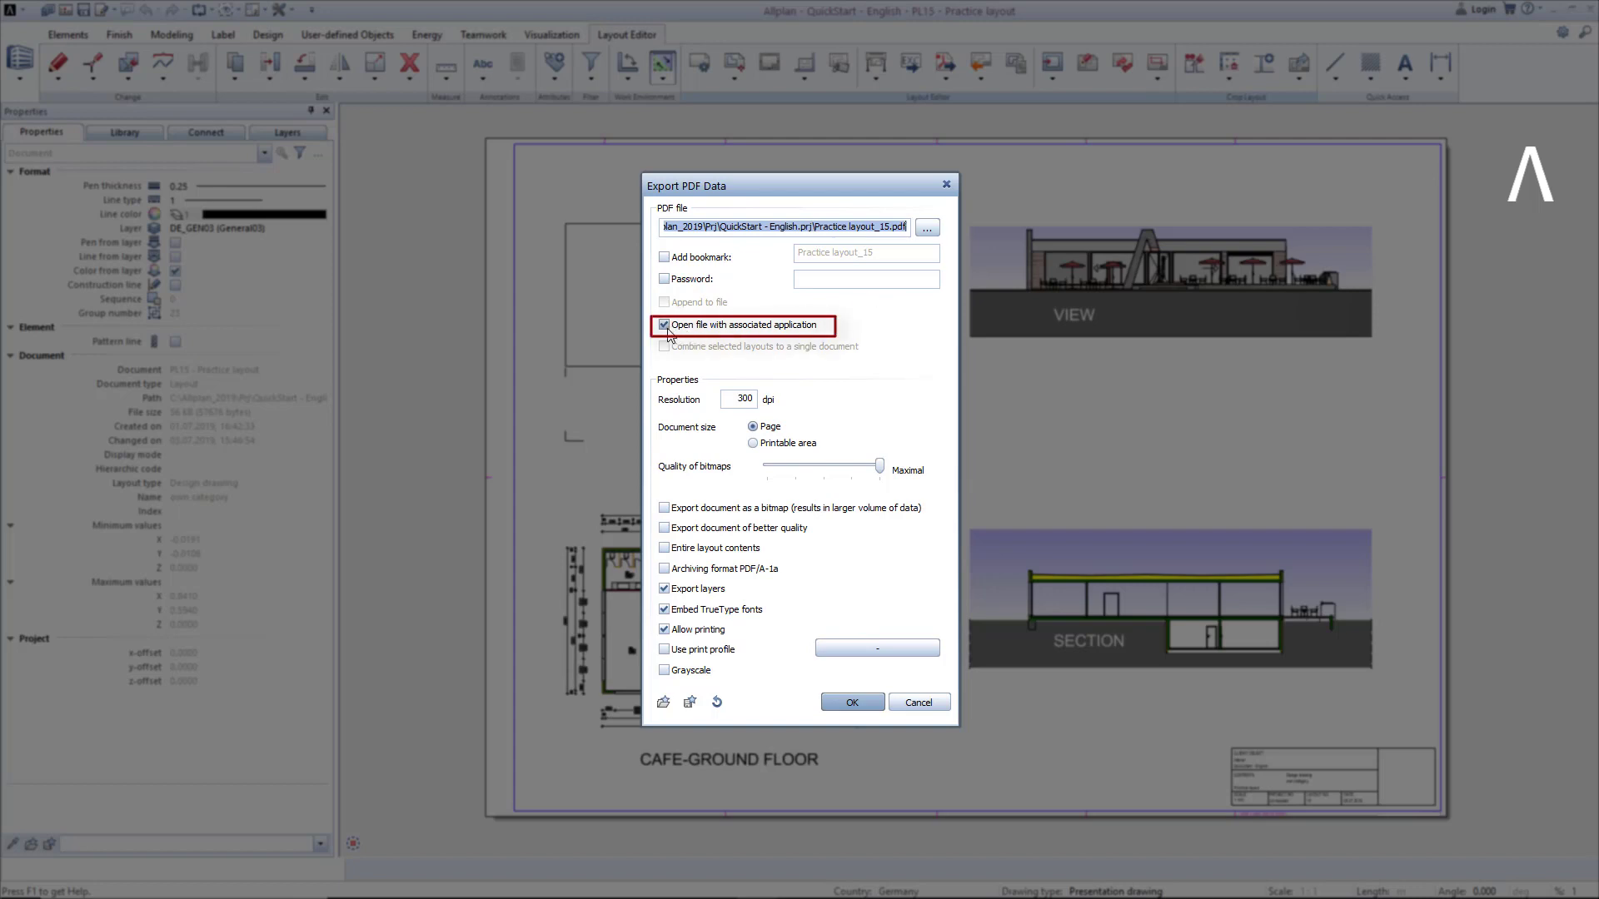
left_click(853, 703)
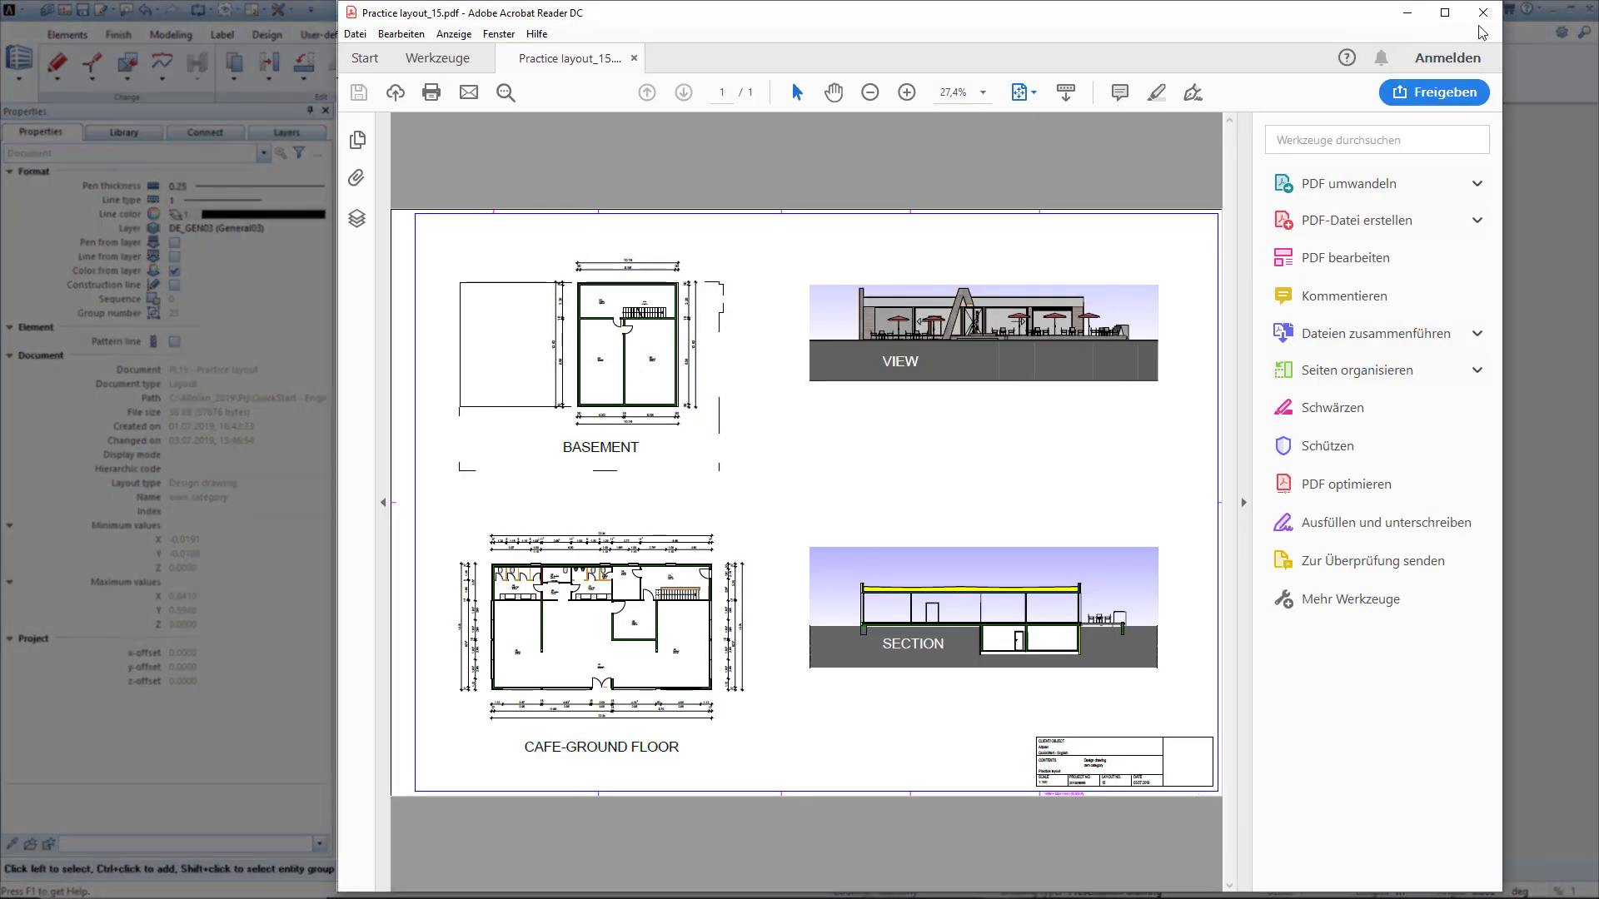
left_click(1483, 14)
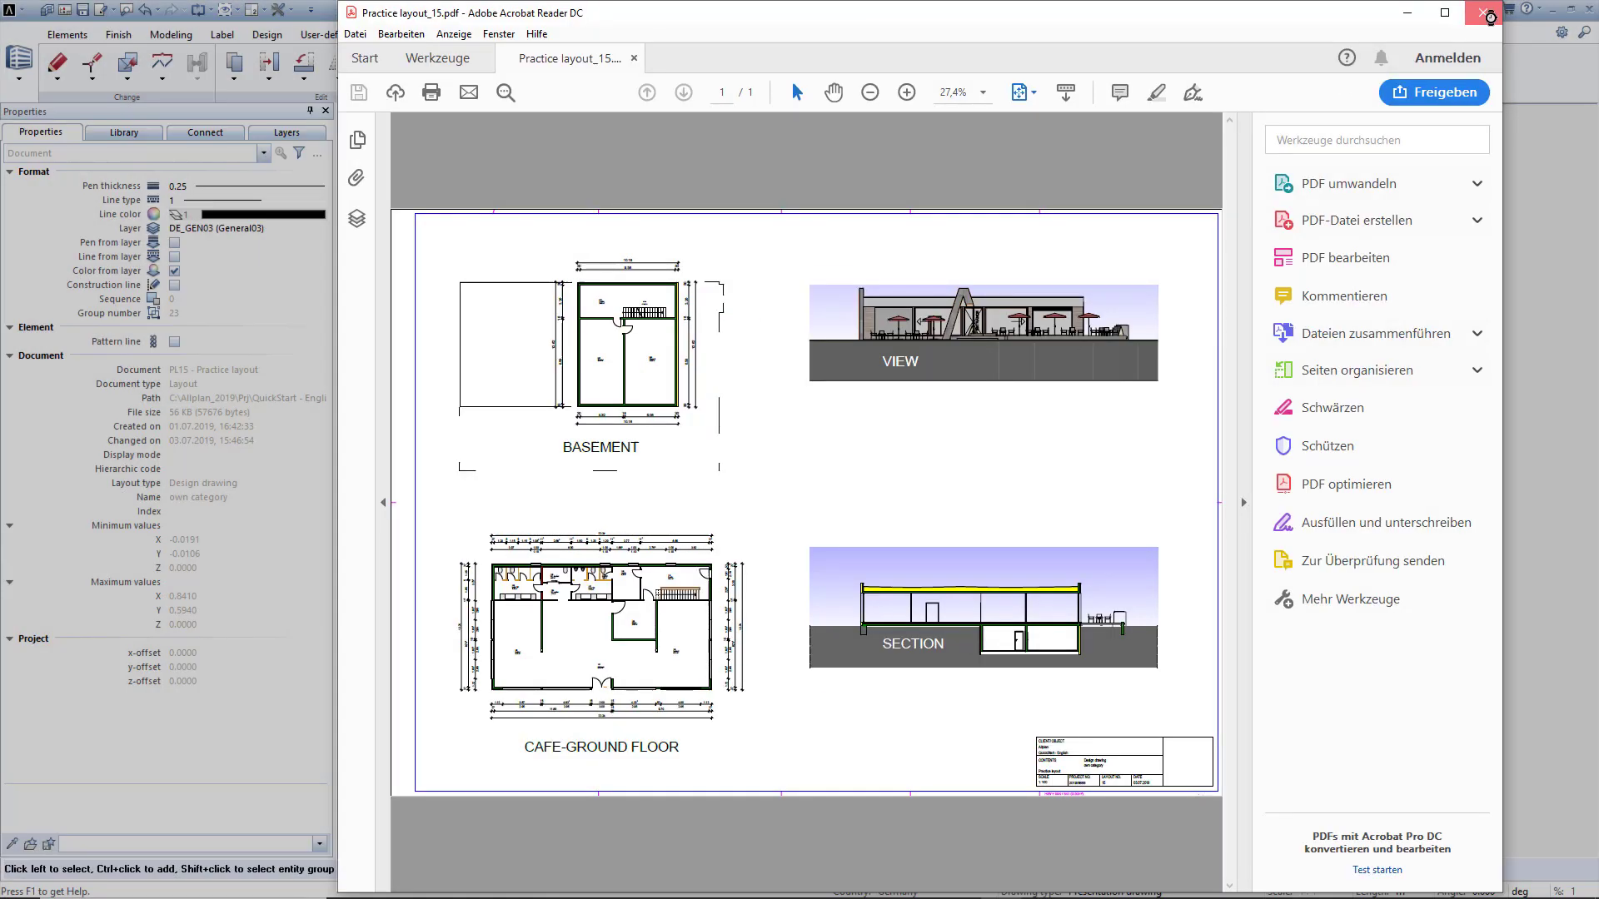
Step: Start the Print Layouts command for the practice layout
left_click(876, 80)
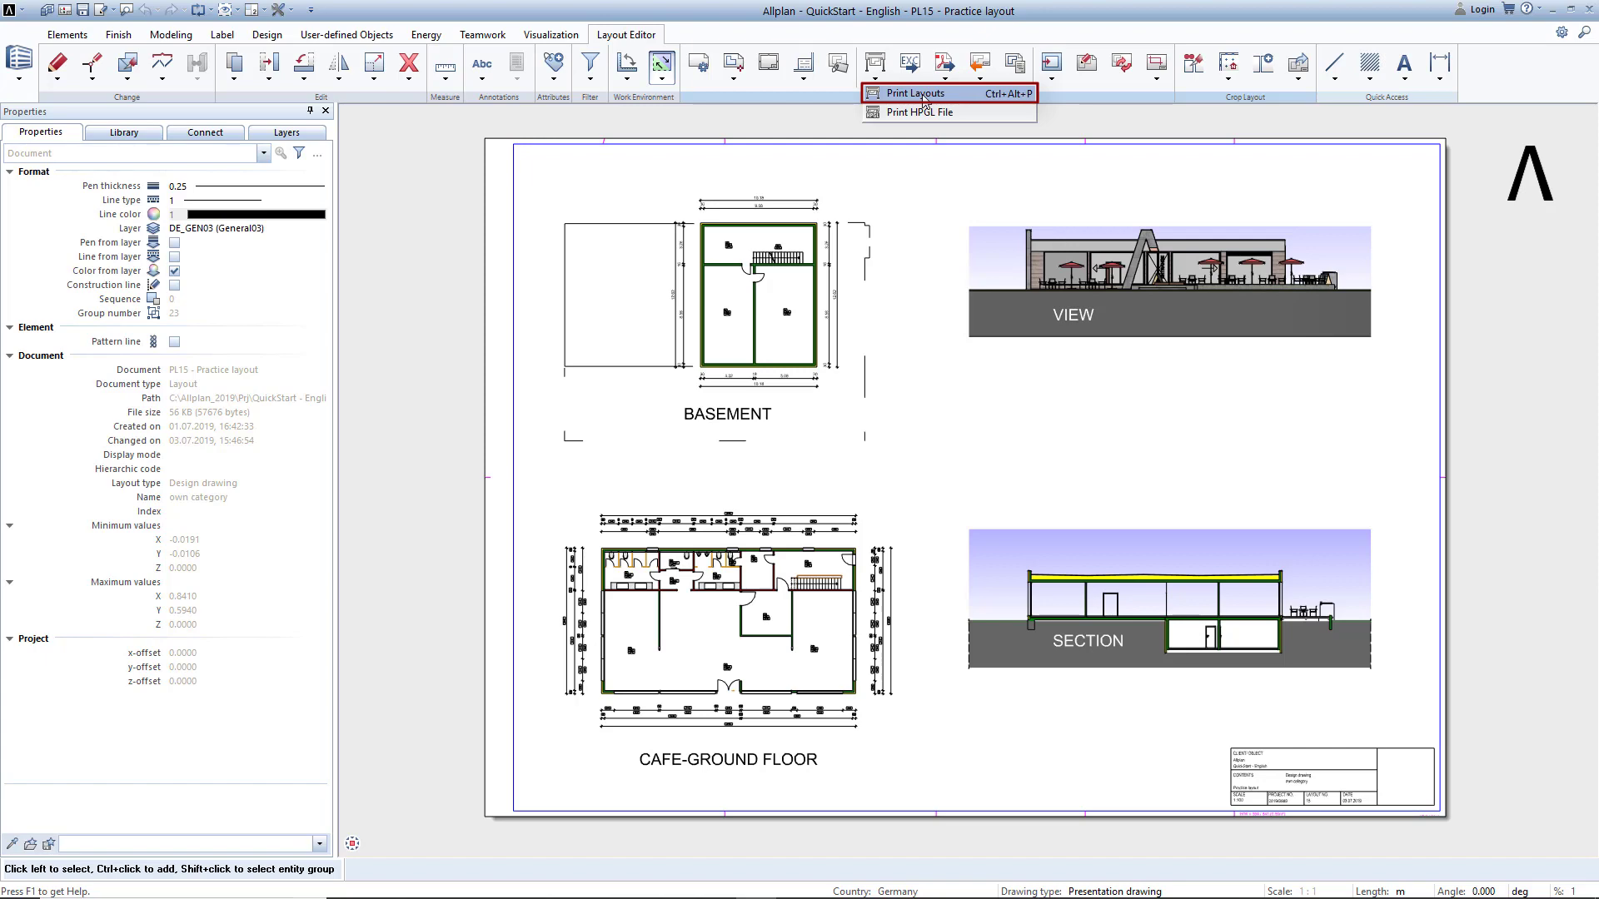
left_click(916, 94)
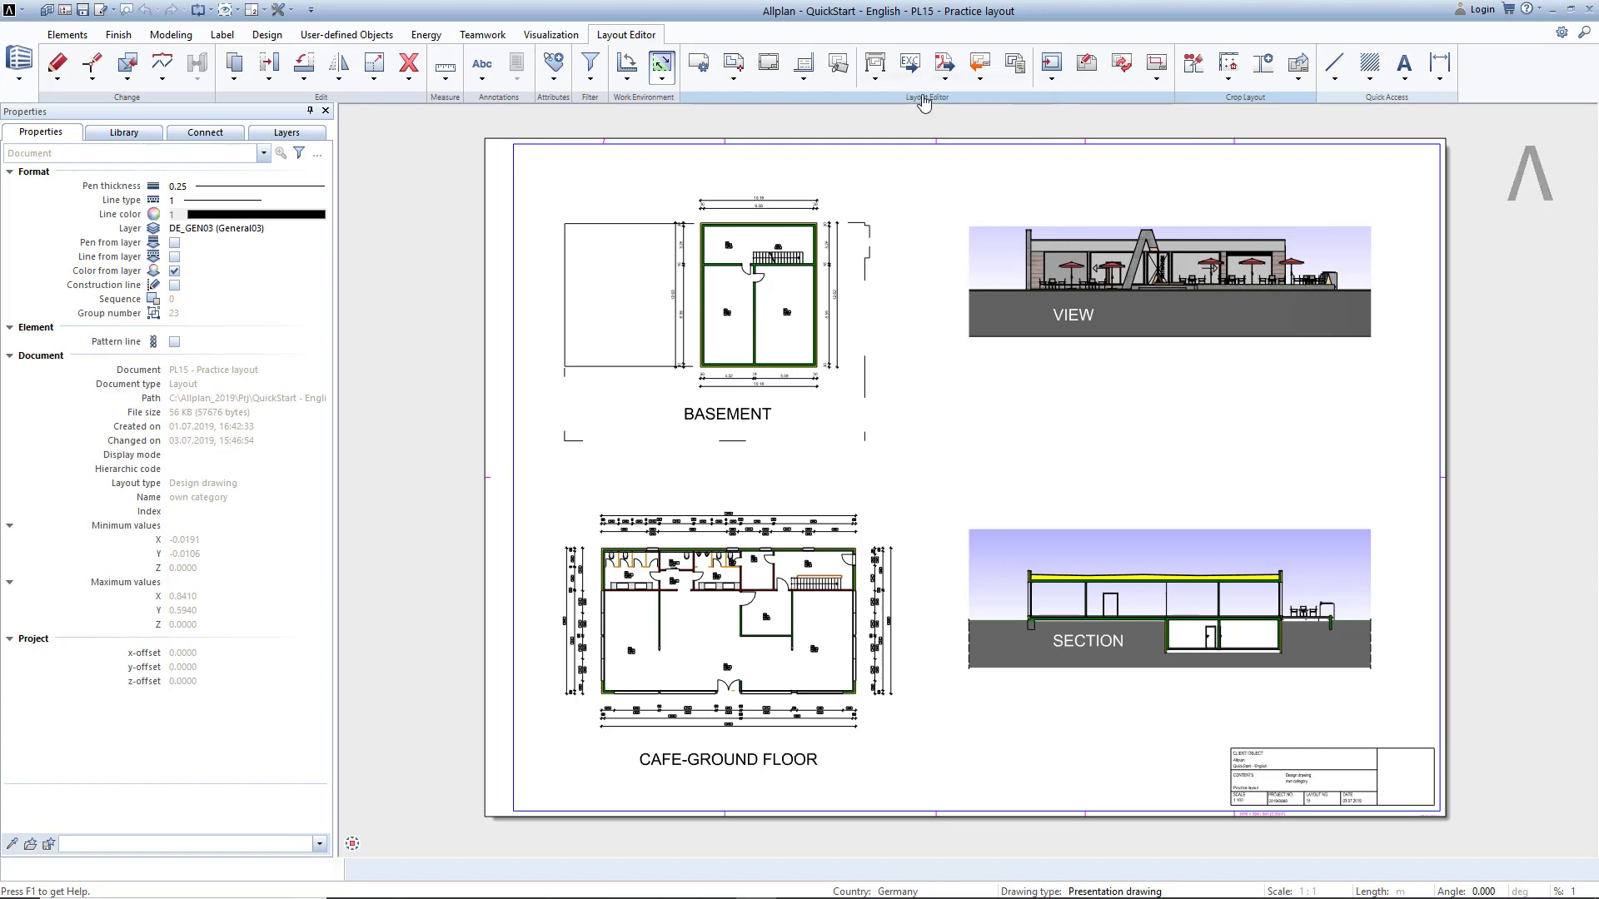